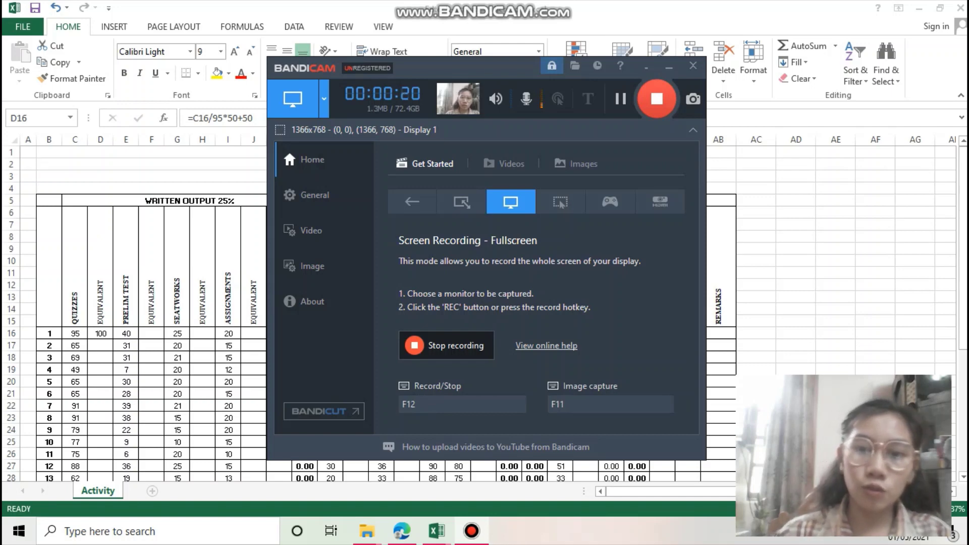
Step: Clear the existing formula from the first student's quiz equivalent cell, D16
{"action": "left_click", "coordinate": [669, 65]}
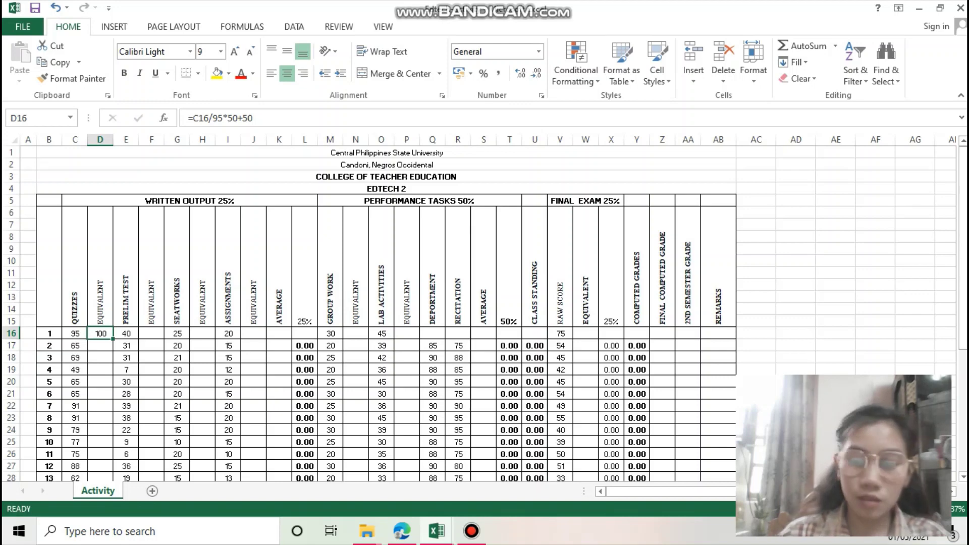
{"action": "key", "text": "BackSpace"}
{"action": "key", "text": "F2"}
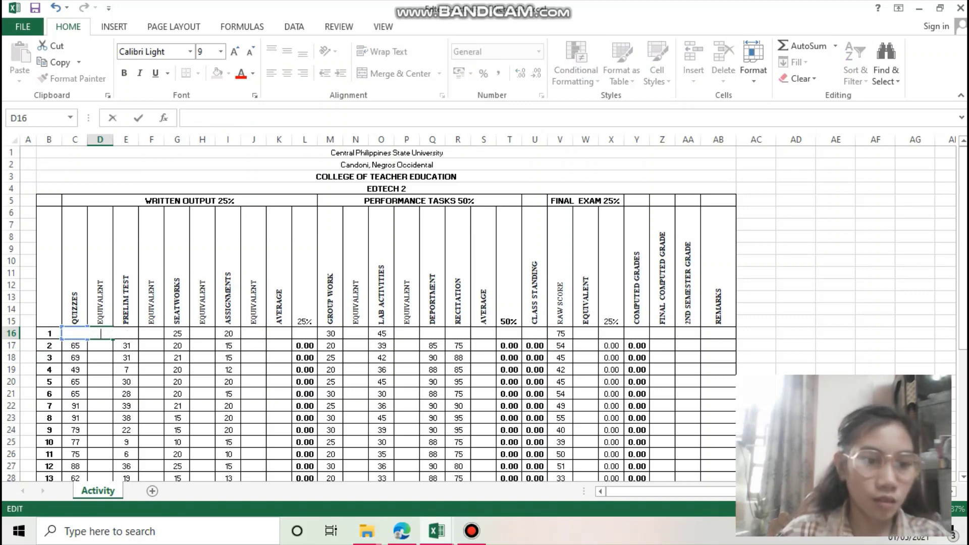
{"action": "left_click", "coordinate": [75, 357]}
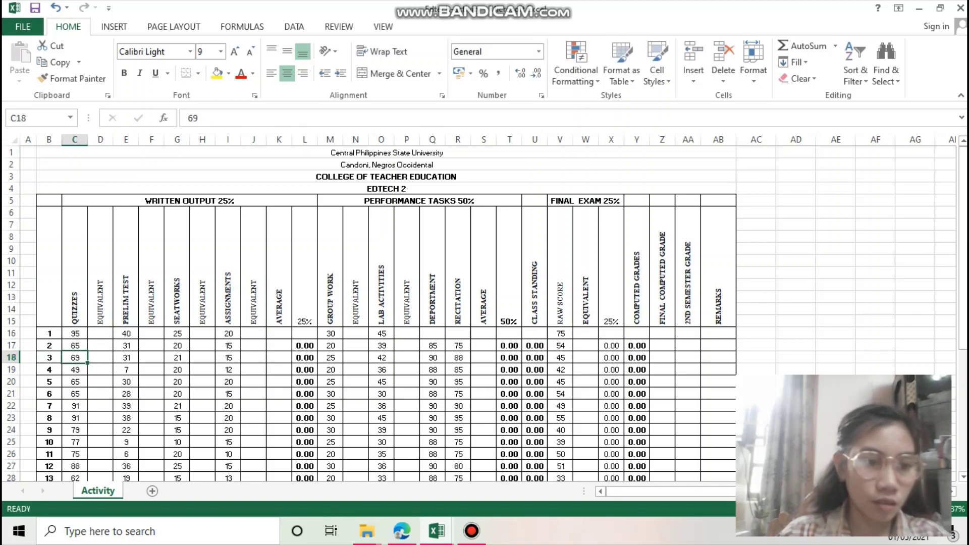
Step: Enter the formula =C16/95*50+50 in D16 for the first student's quiz equivalent
{"action": "left_click", "coordinate": [100, 333]}
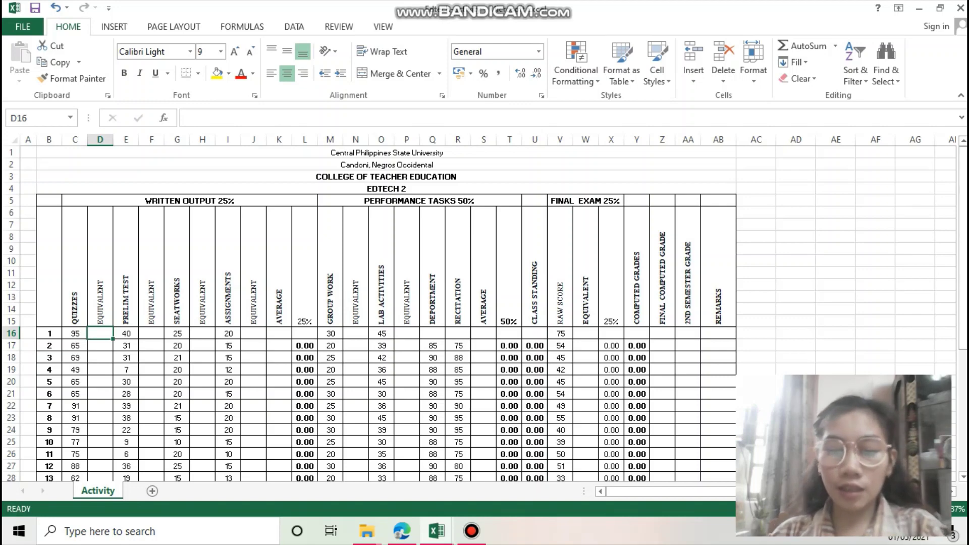
{"action": "type", "text": "="}
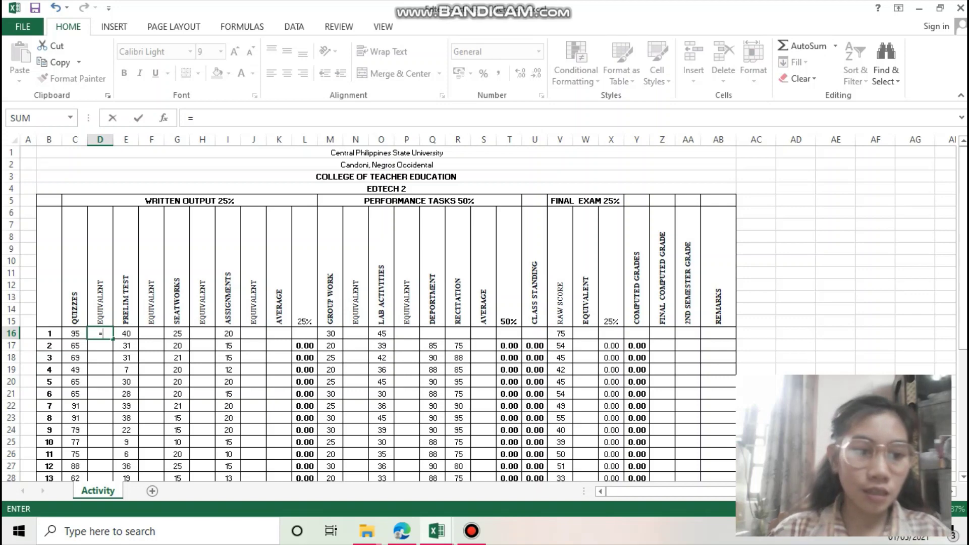
{"action": "left_click", "coordinate": [75, 334]}
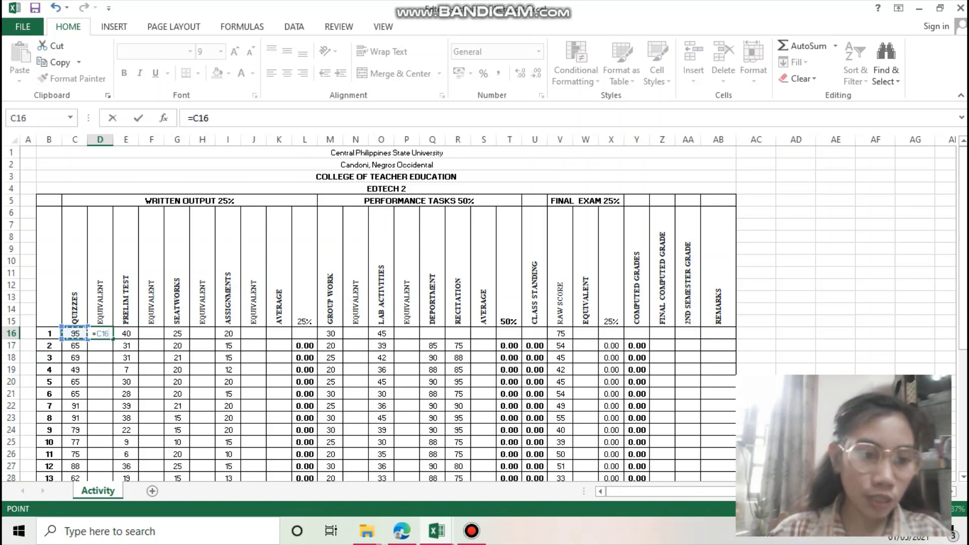
{"action": "type", "text": "/"}
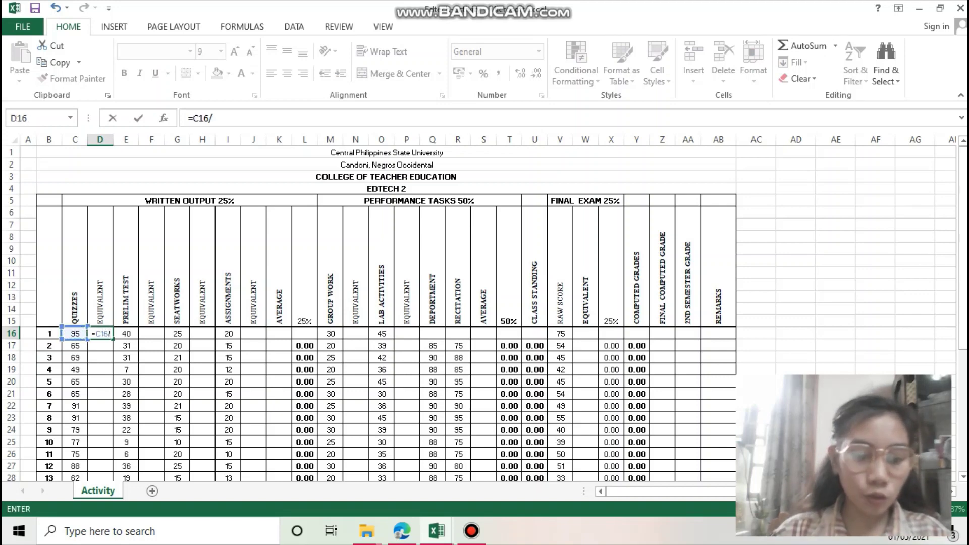
{"action": "type", "text": "95"}
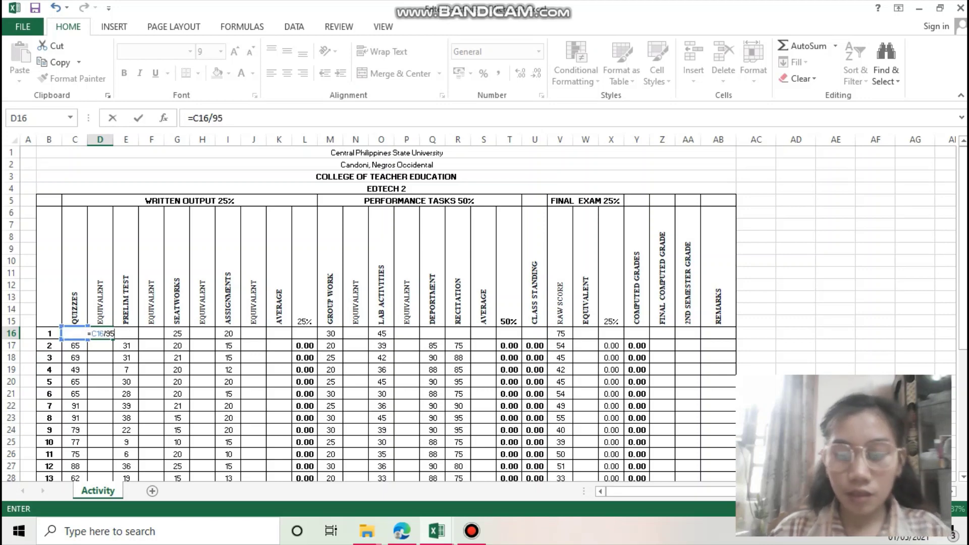
{"action": "type", "text": "*"}
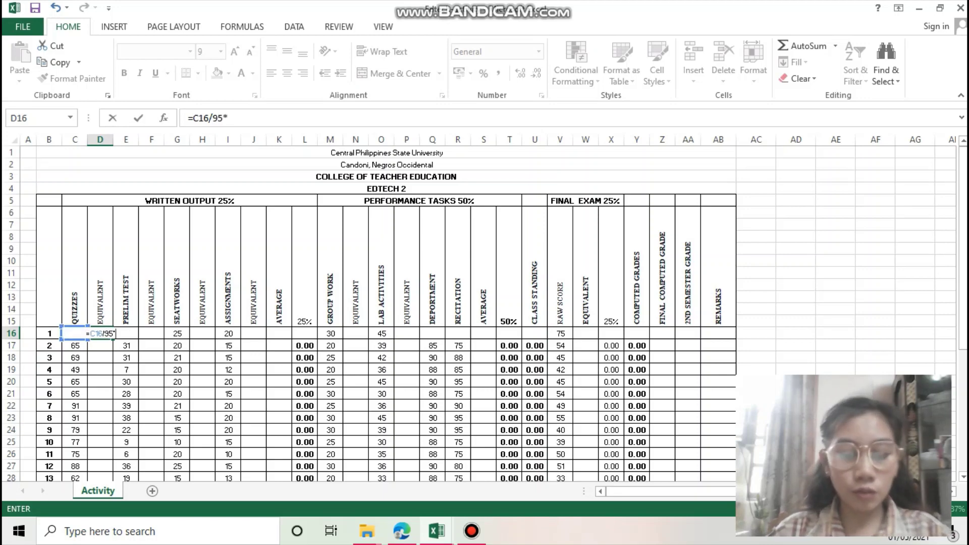
{"action": "type", "text": "50+"}
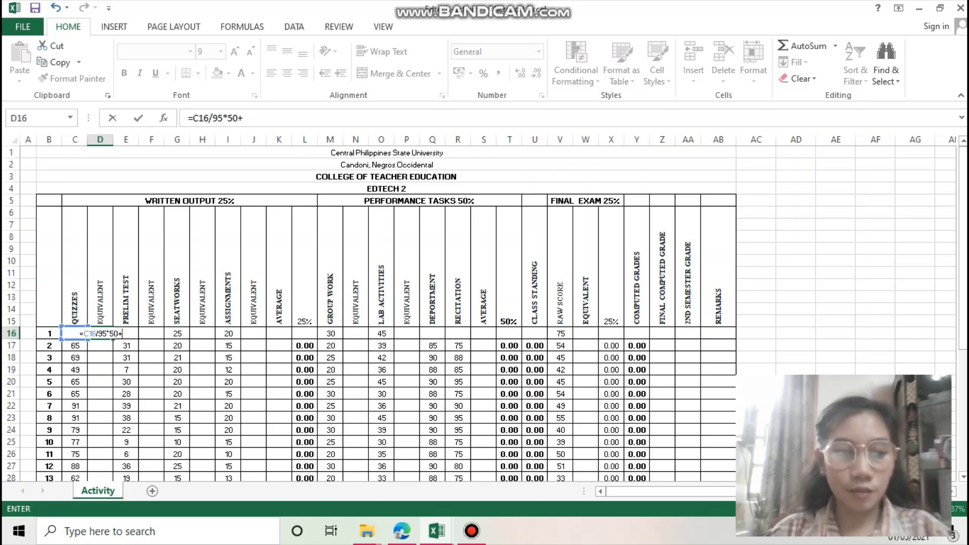
{"action": "type", "text": "50"}
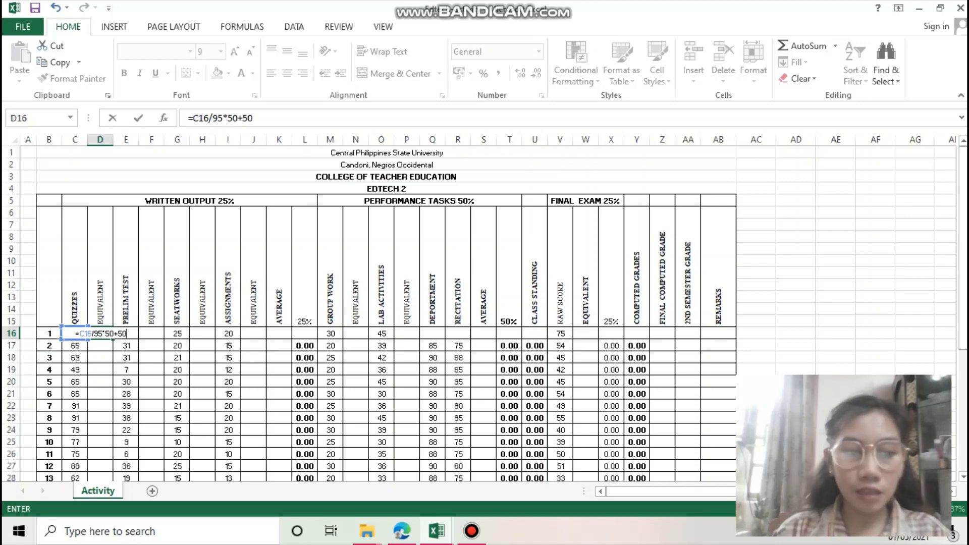
{"action": "key", "text": "Return"}
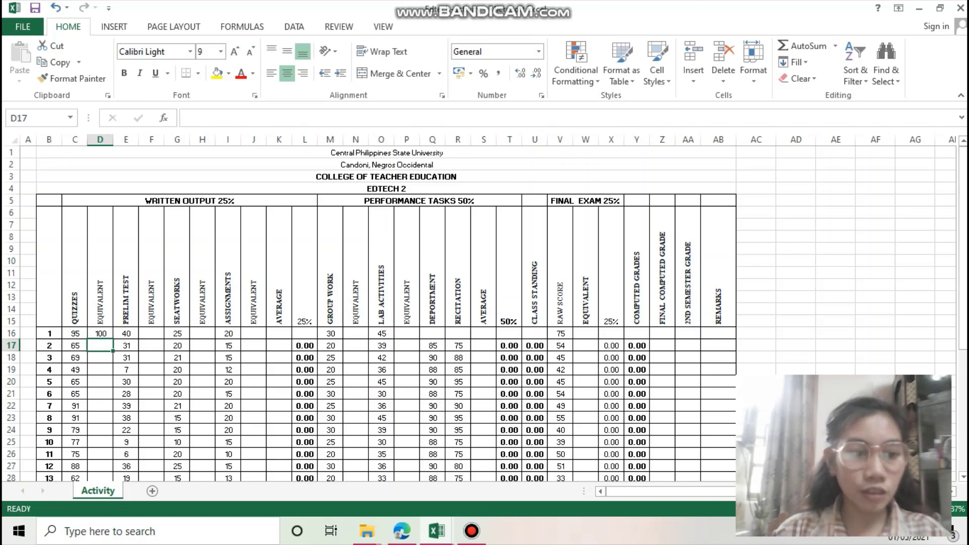
Step: Fill the quiz equivalent formula from D16 down to D36 and reduce the values to whole numbers
{"action": "left_click", "coordinate": [100, 333]}
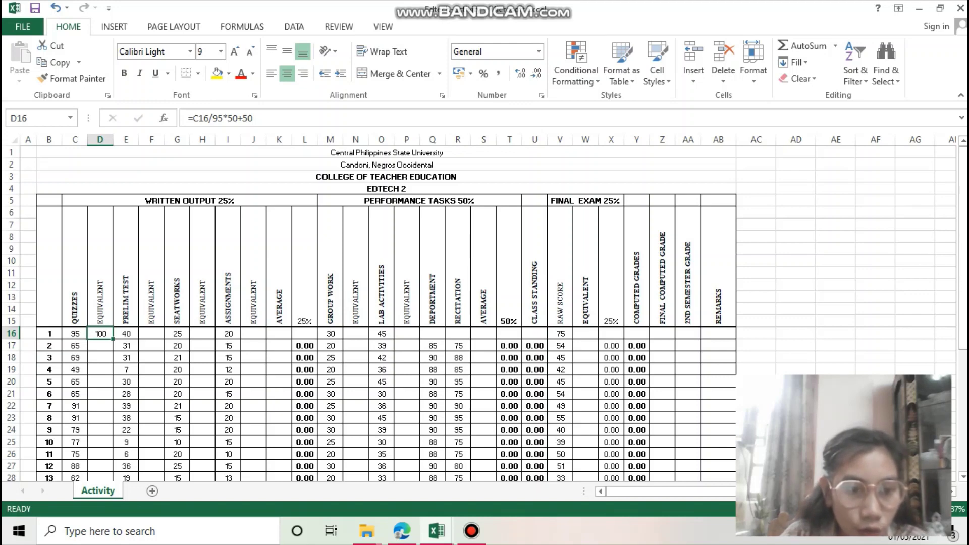
{"action": "left_click_drag", "start_coordinate": [113, 338], "coordinate": [107, 454]}
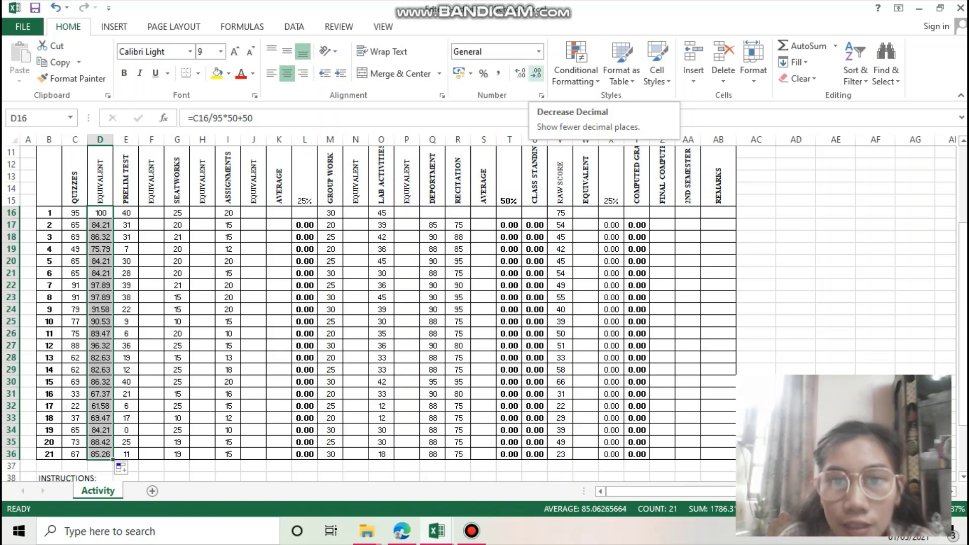
{"action": "left_click", "coordinate": [536, 74]}
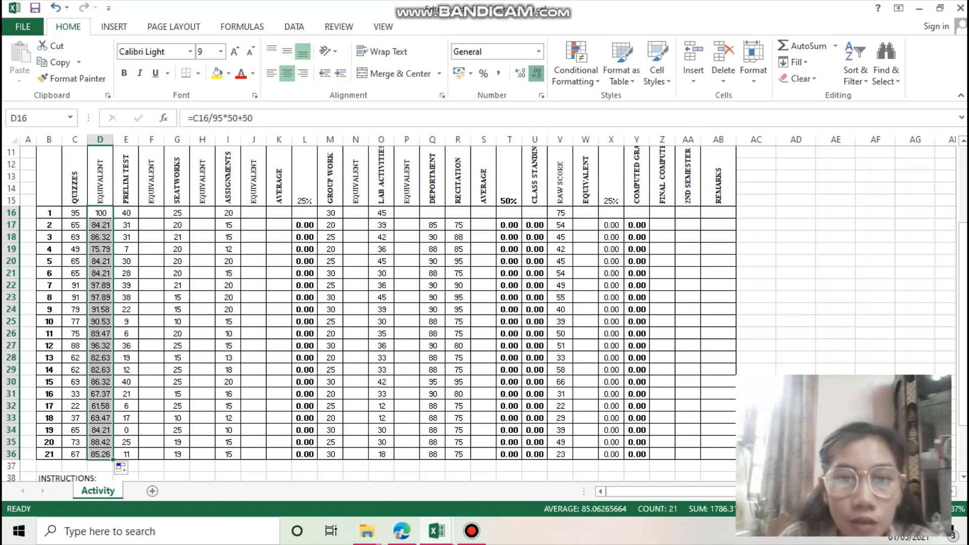
{"action": "left_click", "coordinate": [536, 75]}
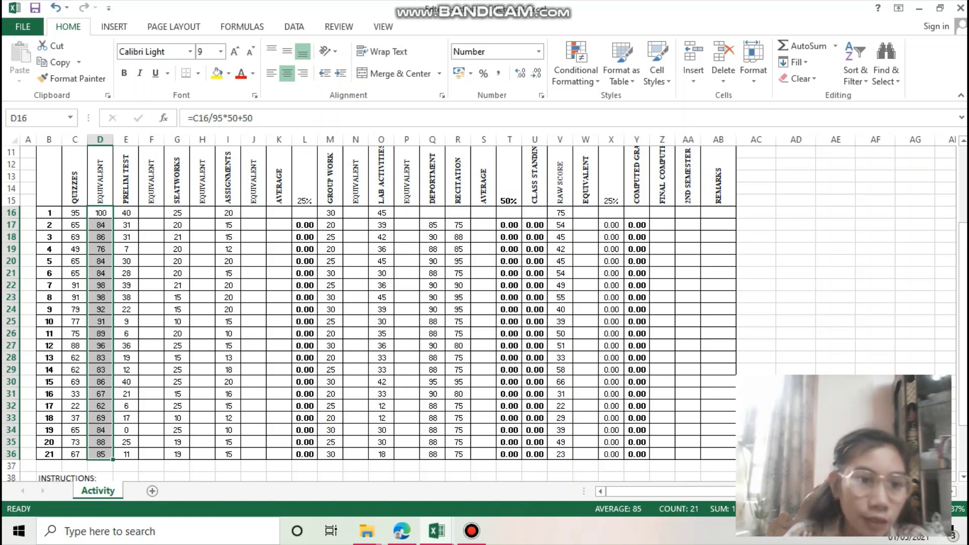
Step: Enter the formula =E16/40*50+50 in F16 for the first student's prelim test equivalent
{"action": "left_click", "coordinate": [152, 212]}
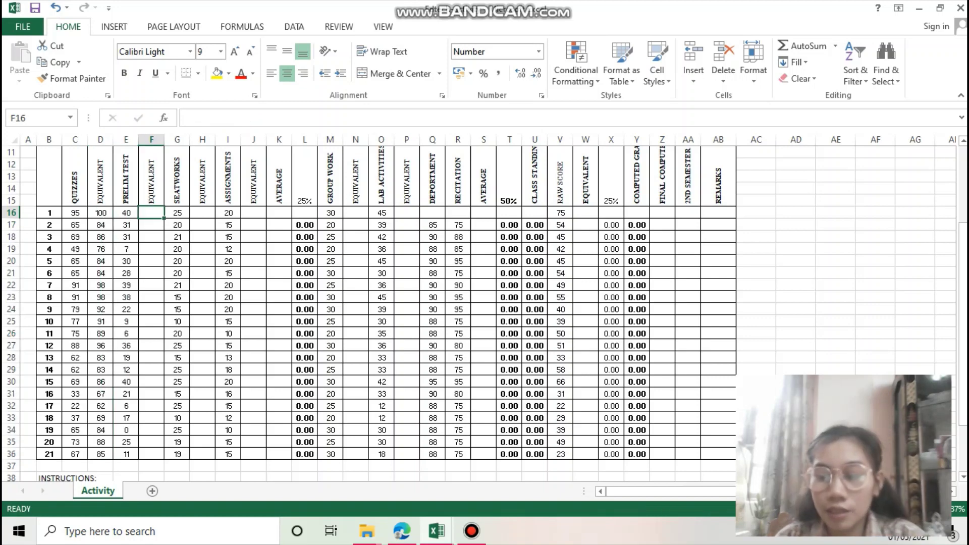
{"action": "type", "text": "="}
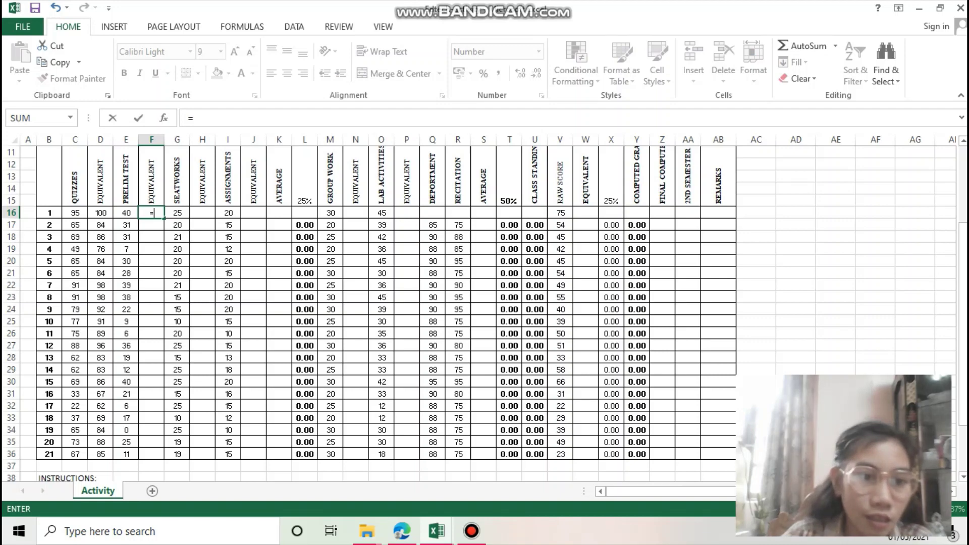
{"action": "left_click", "coordinate": [126, 213]}
{"action": "type", "text": "/"}
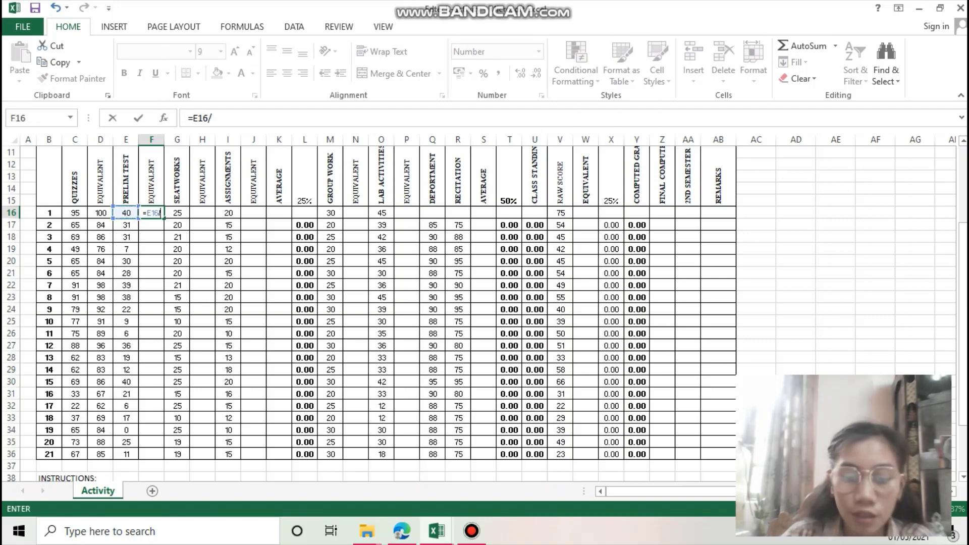
{"action": "type", "text": "40"}
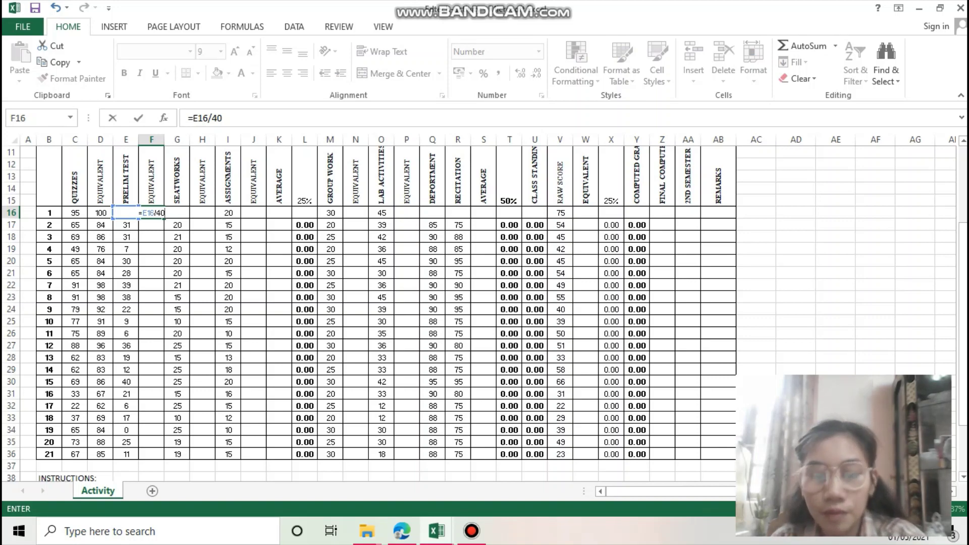
{"action": "type", "text": "*50"}
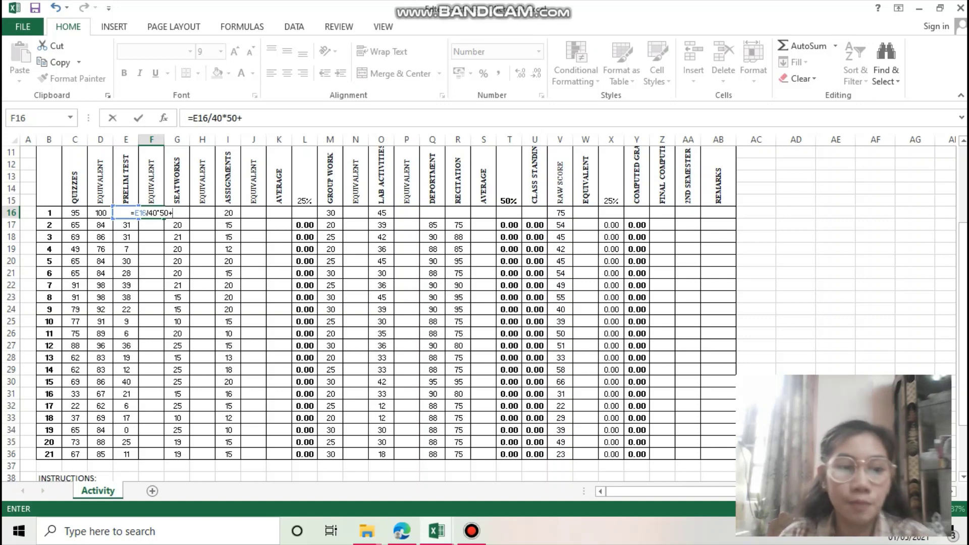
{"action": "type", "text": "+50"}
{"action": "key", "text": "Return"}
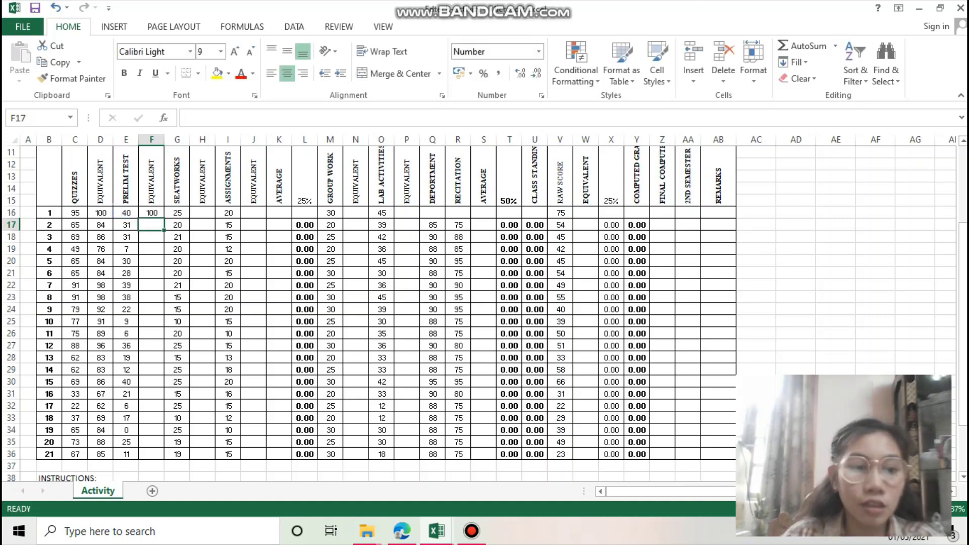
Step: Fill the prelim test equivalent formula from F16 down to F36 and check the copied formula in F17
{"action": "left_click", "coordinate": [151, 212]}
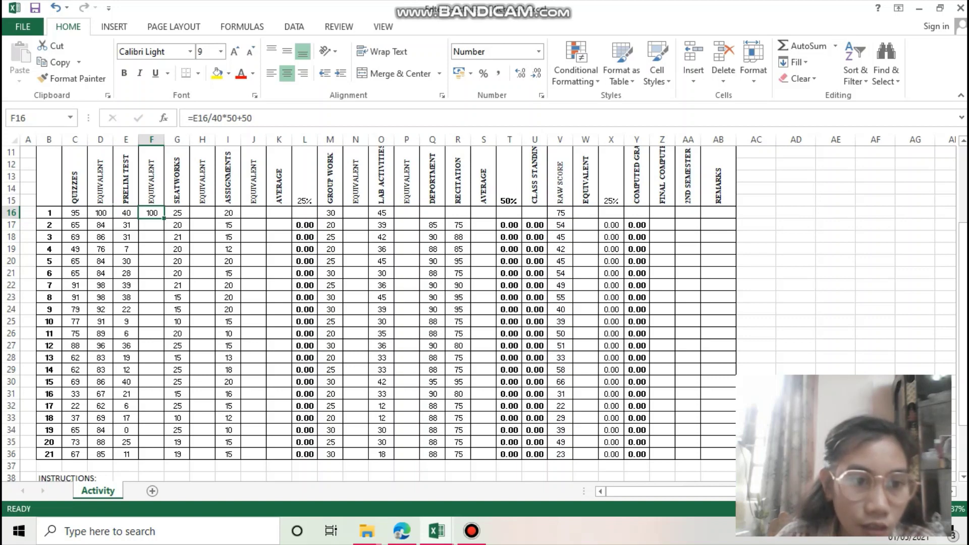
{"action": "left_click_drag", "start_coordinate": [164, 218], "coordinate": [164, 459]}
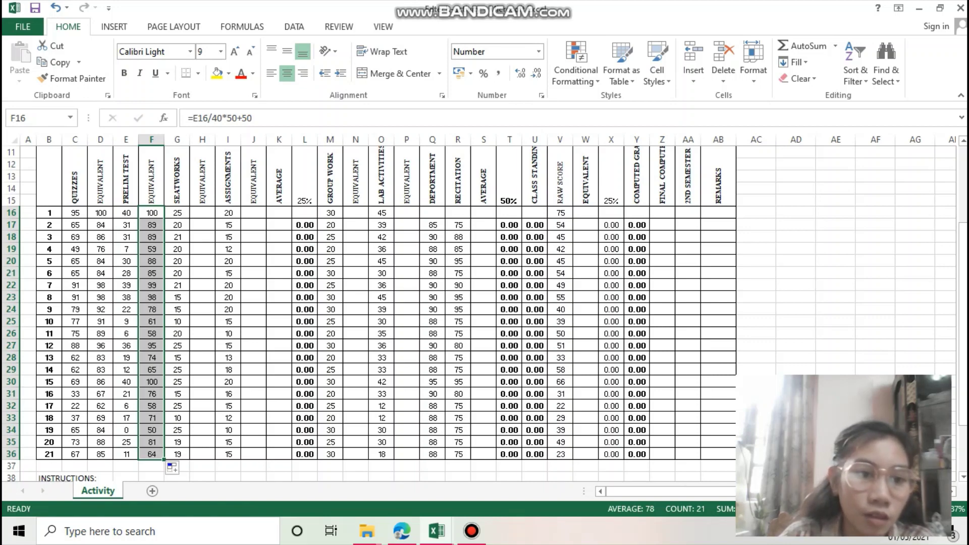
{"action": "left_click", "coordinate": [151, 224]}
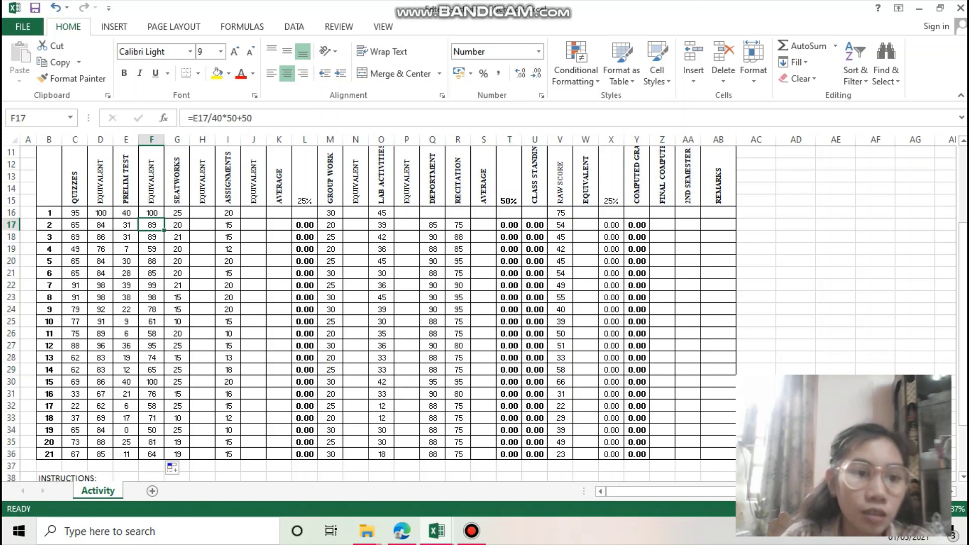
Step: Enter the formula =G16/25*50=50 in H16 for the first student's seatwork equivalent
{"action": "left_click", "coordinate": [202, 213]}
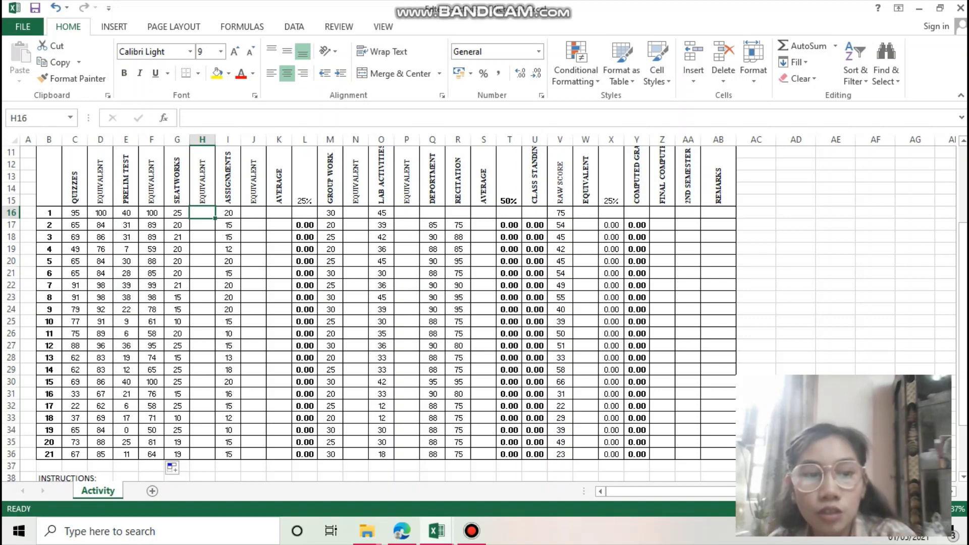
{"action": "type", "text": "="}
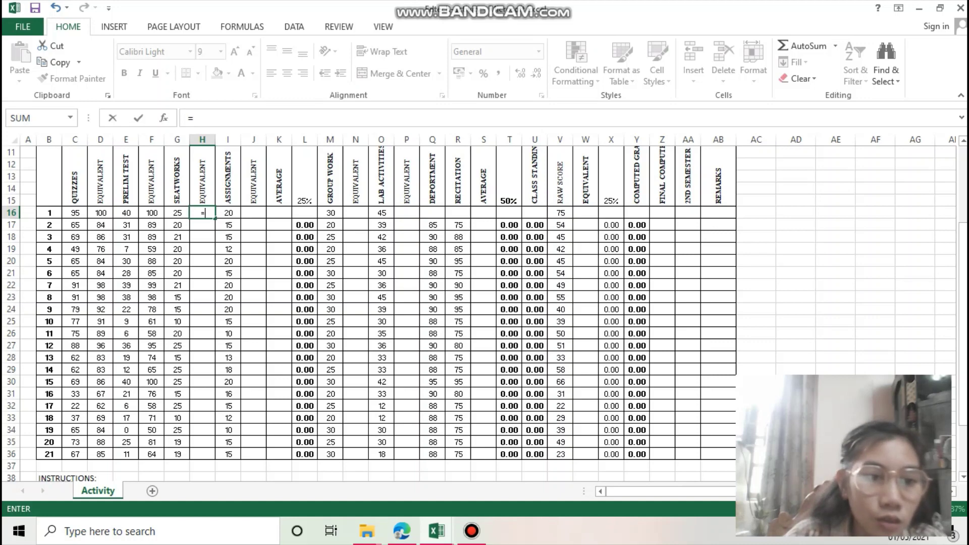
{"action": "left_click", "coordinate": [177, 213]}
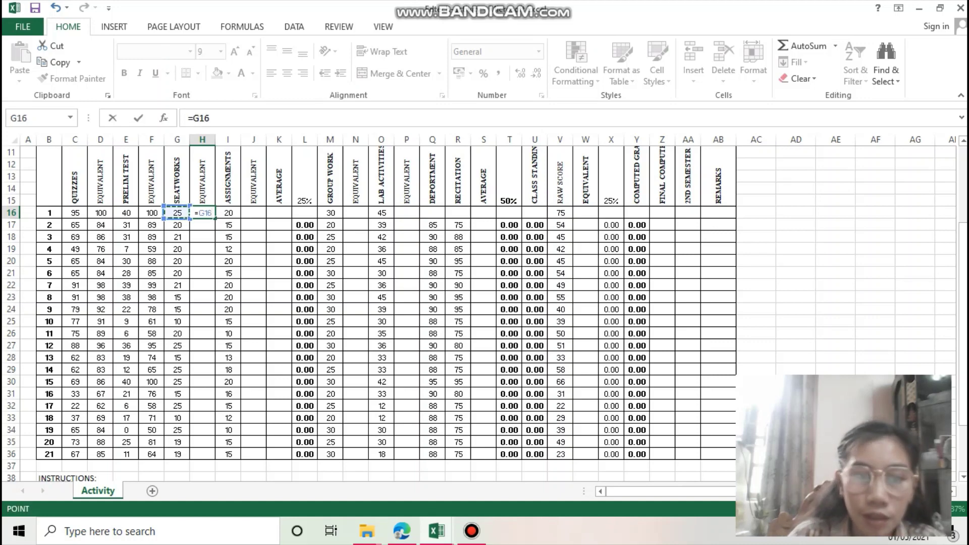
{"action": "type", "text": "/2"}
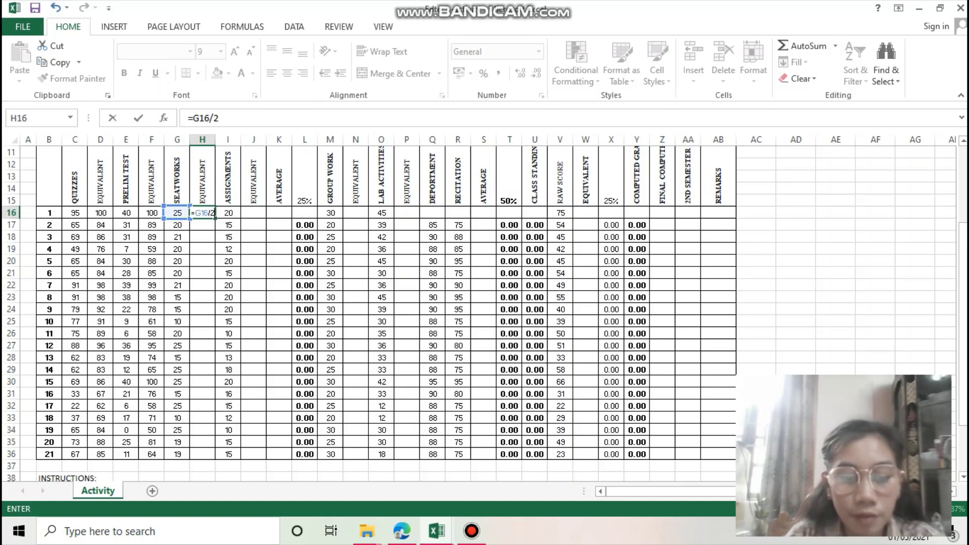
{"action": "type", "text": "5"}
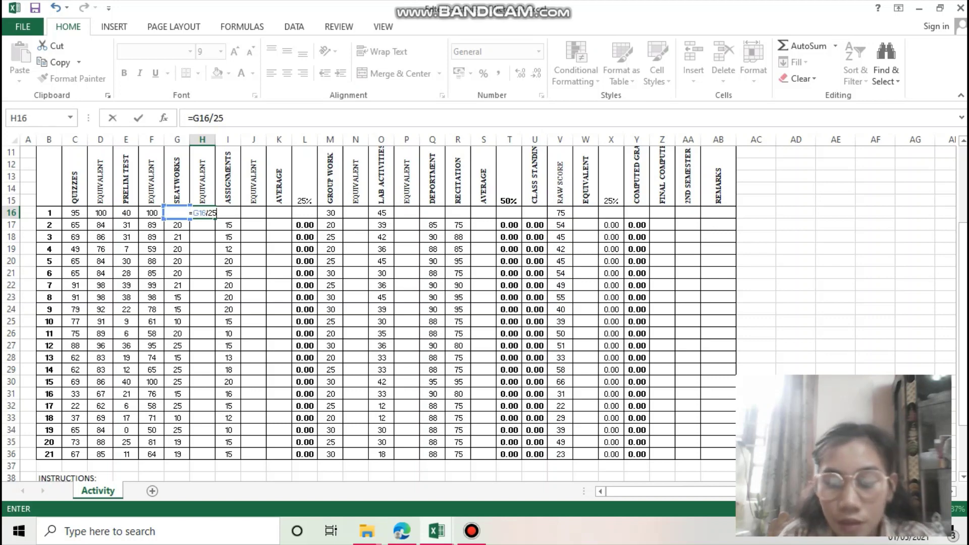
{"action": "type", "text": "*"}
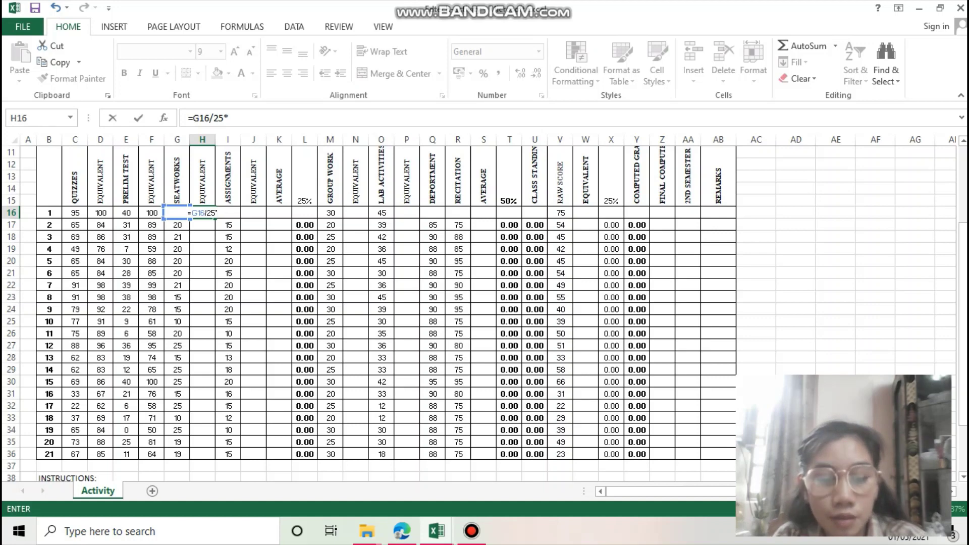
{"action": "type", "text": "50"}
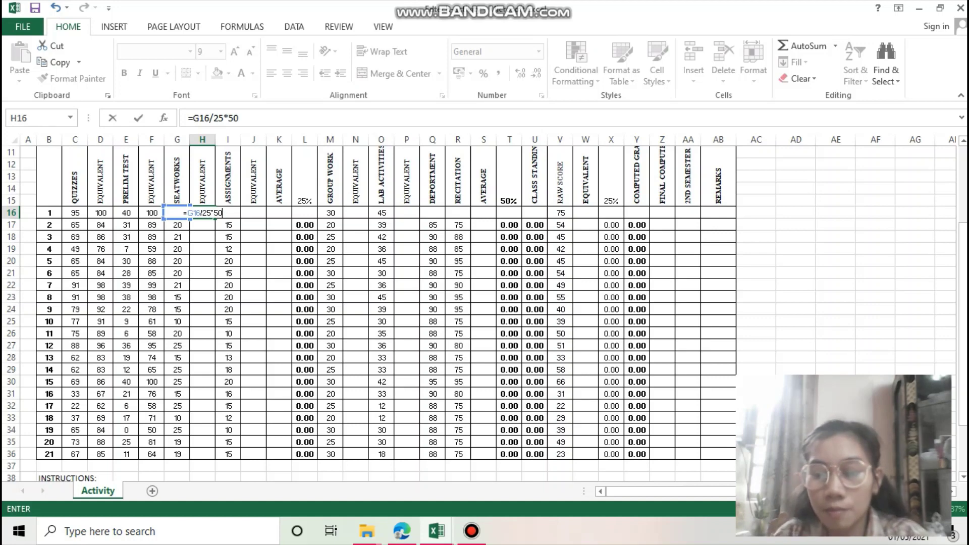
{"action": "type", "text": "=50"}
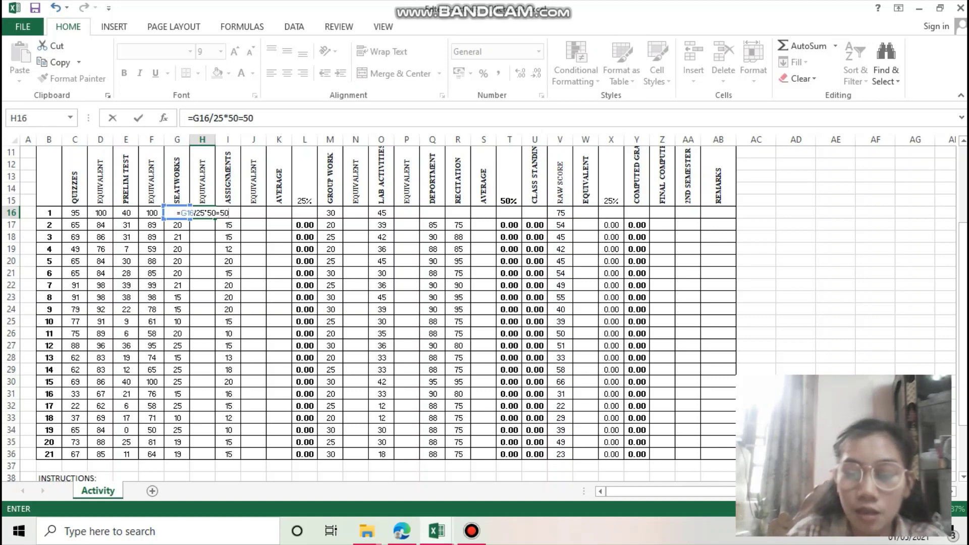
{"action": "key", "text": "Return"}
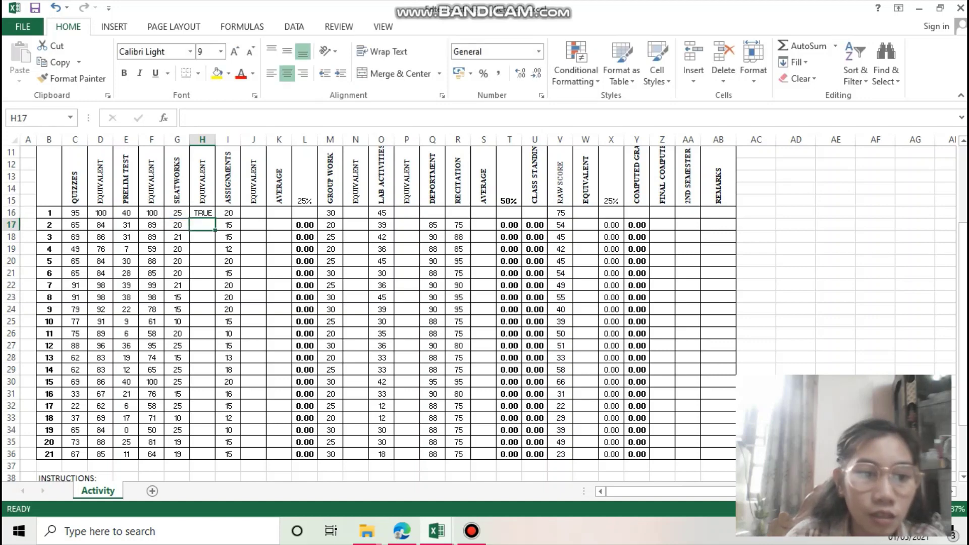
Step: Undo the faulty seatwork equivalent formula entered in H16
{"action": "left_click", "coordinate": [203, 213]}
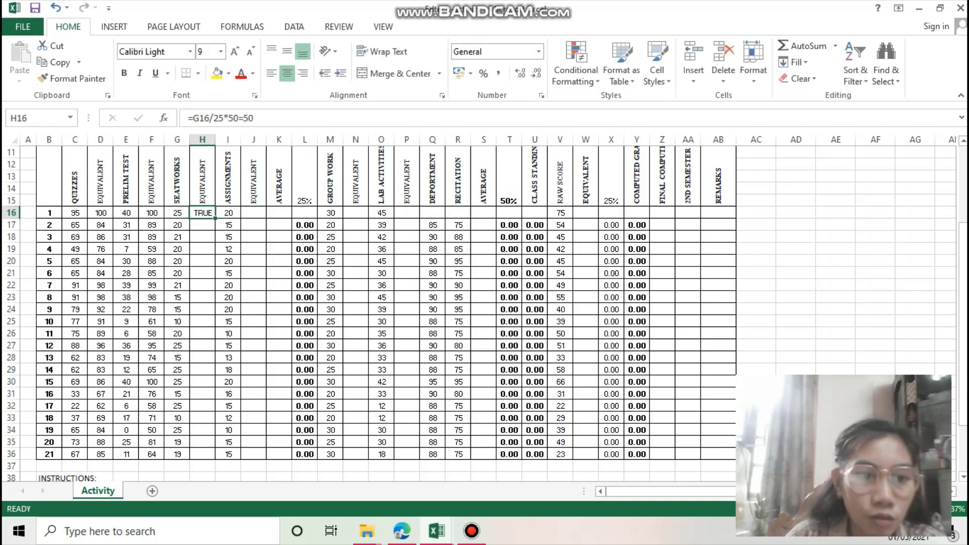
{"action": "left_click", "coordinate": [56, 8]}
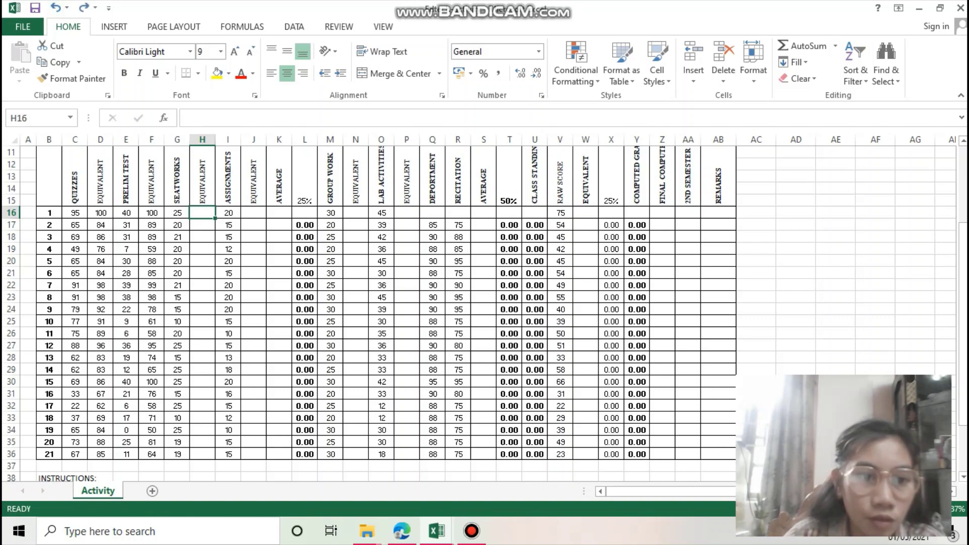
{"action": "key", "text": "F2"}
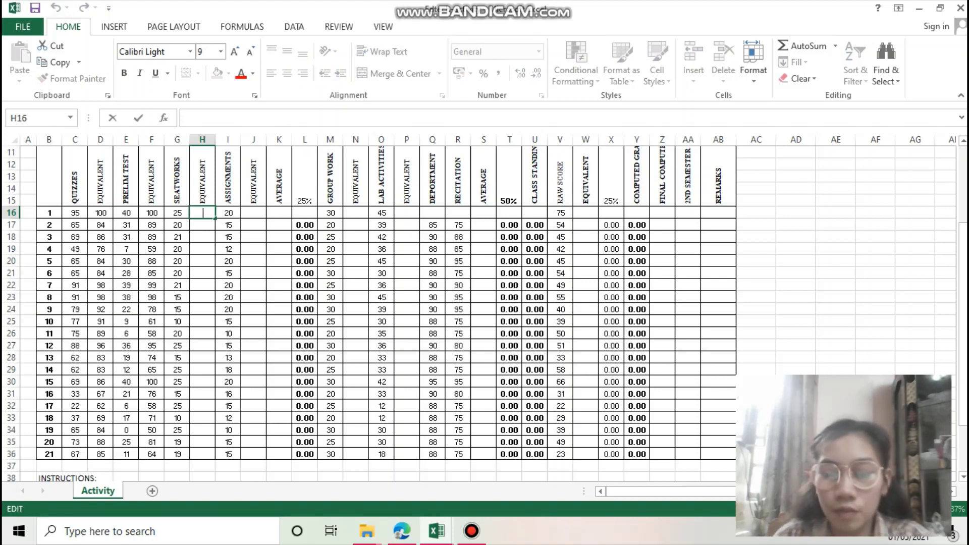
{"action": "key", "text": "Return"}
{"action": "type", "text": "="}
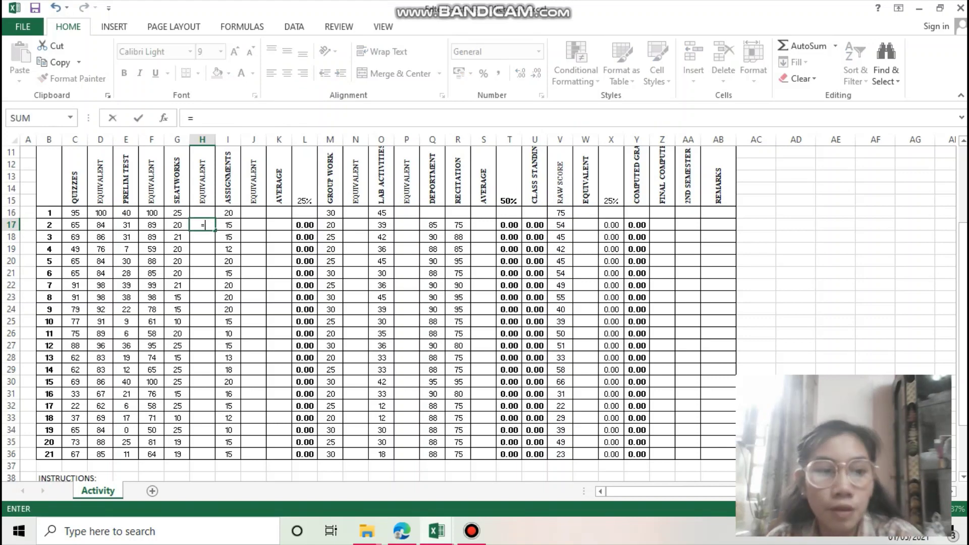
{"action": "key", "text": "BackSpace"}
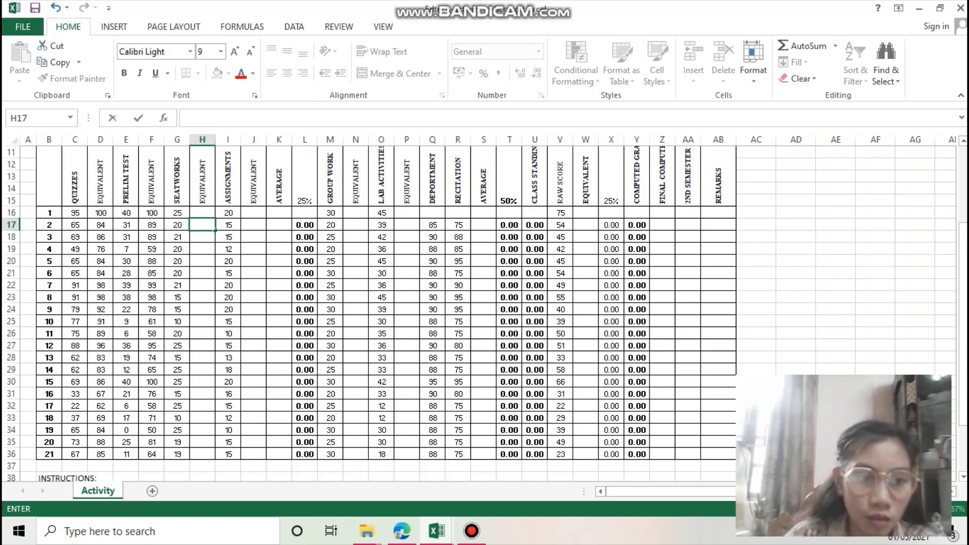
Step: Enter =G16/25*50+50 in H16 for the seatwork equivalent and fill the formula down to H36
{"action": "left_click", "coordinate": [202, 213]}
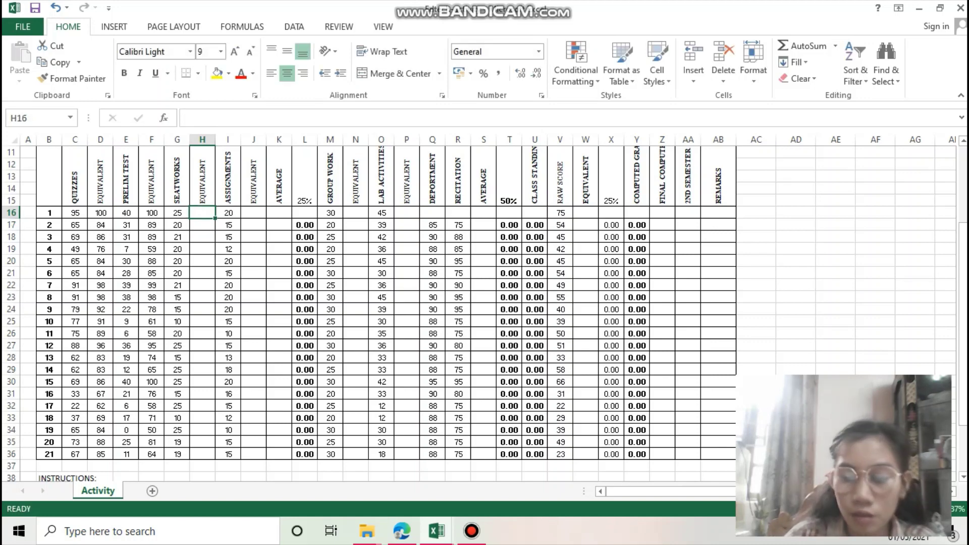
{"action": "type", "text": "="}
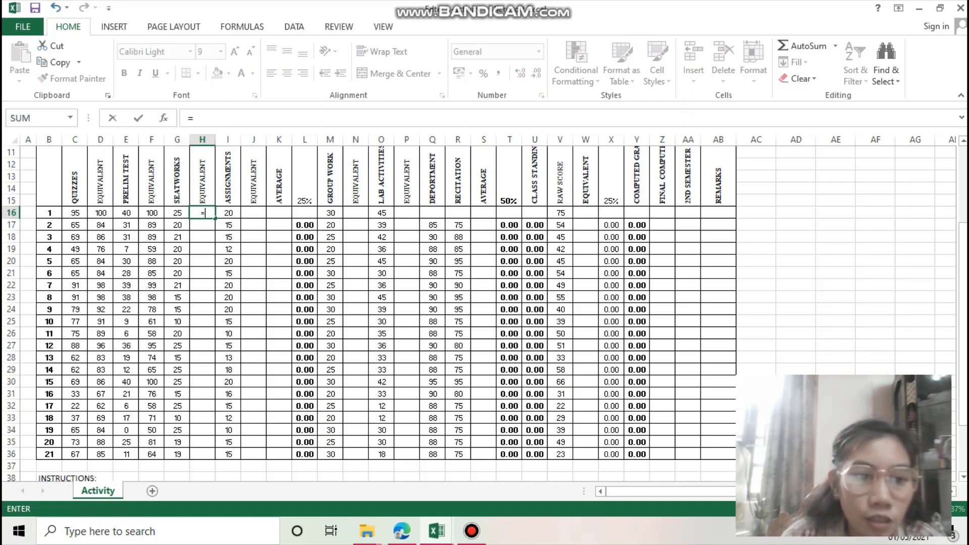
{"action": "key", "text": "Left"}
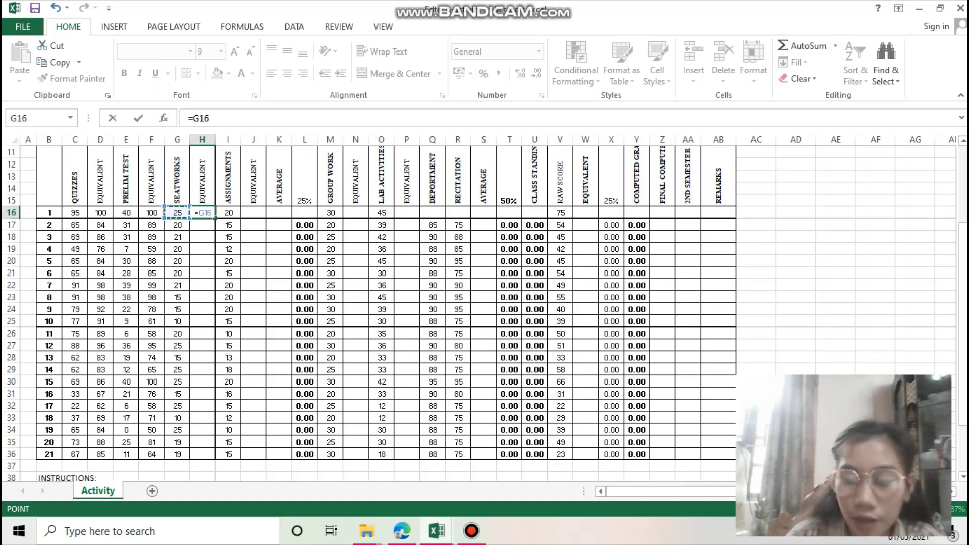
{"action": "type", "text": "/"}
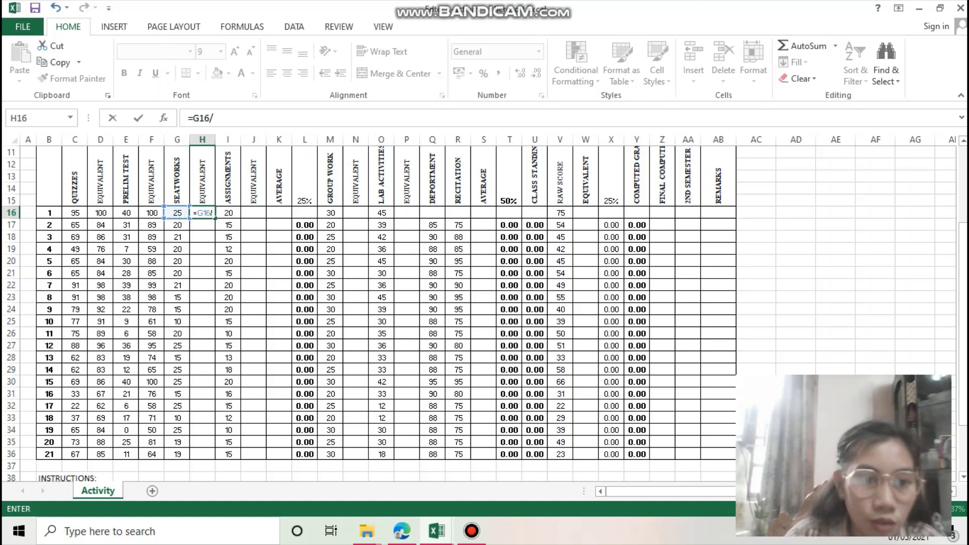
{"action": "type", "text": "2"}
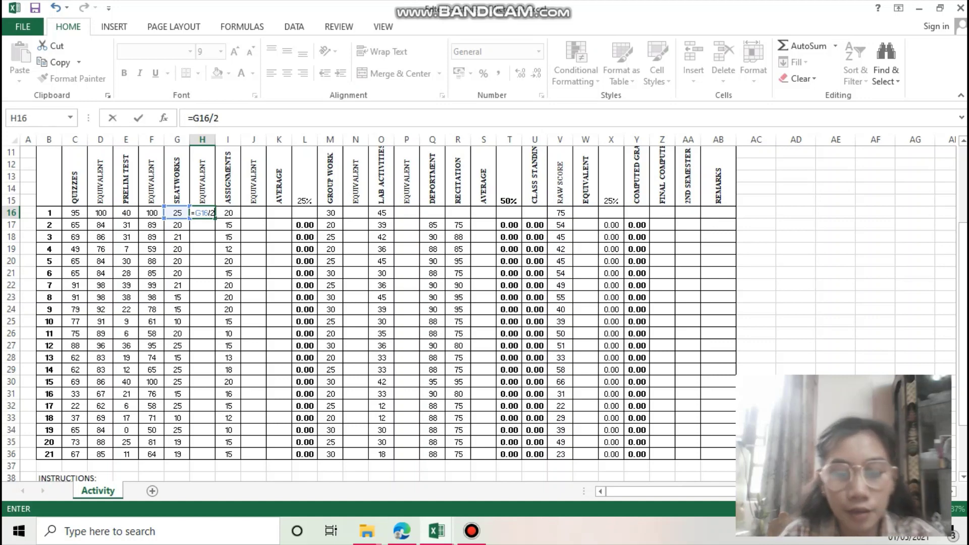
{"action": "type", "text": "5"}
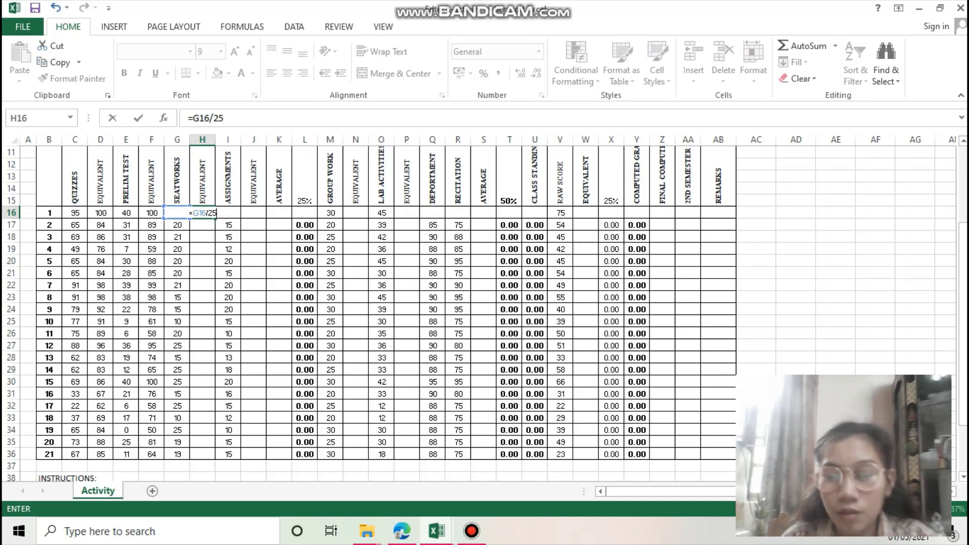
{"action": "type", "text": "*"}
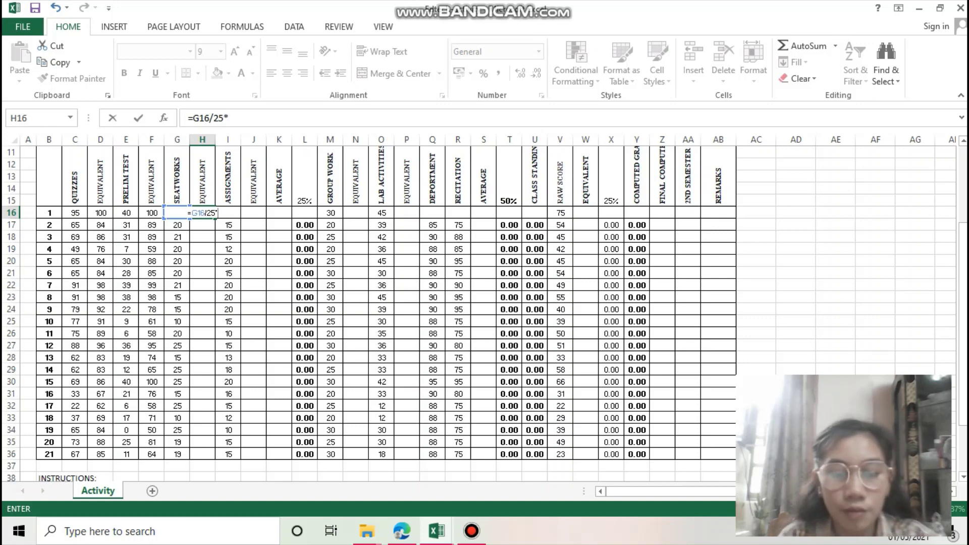
{"action": "type", "text": "50"}
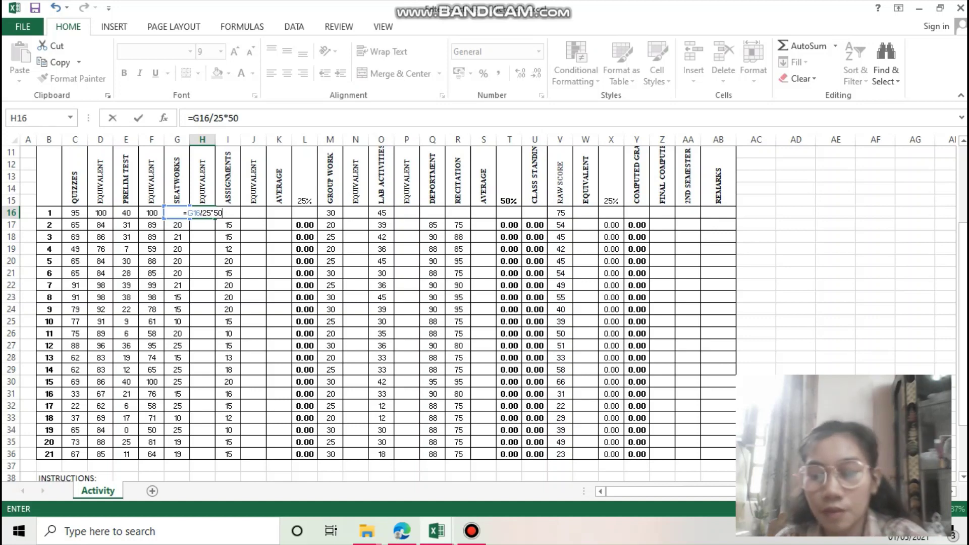
{"action": "type", "text": "+50"}
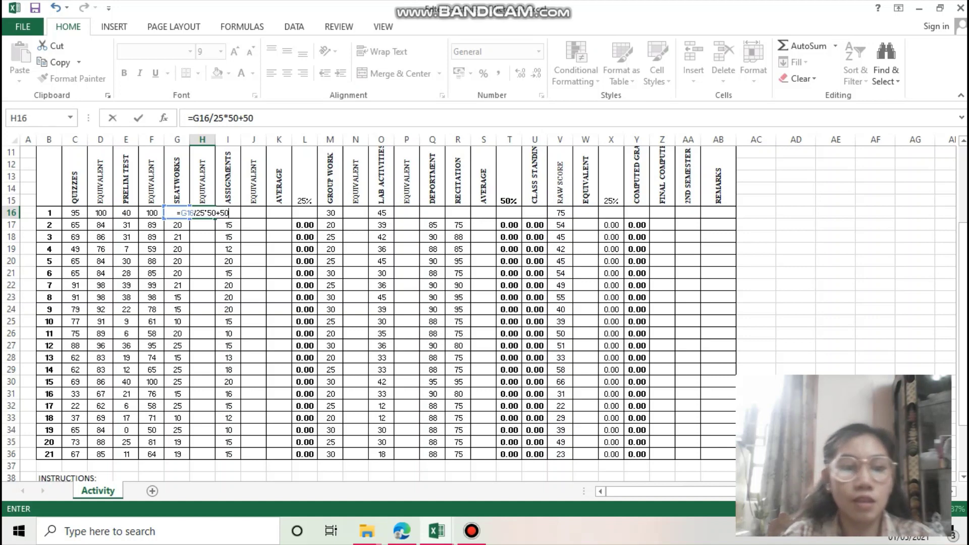
{"action": "key", "text": "Return"}
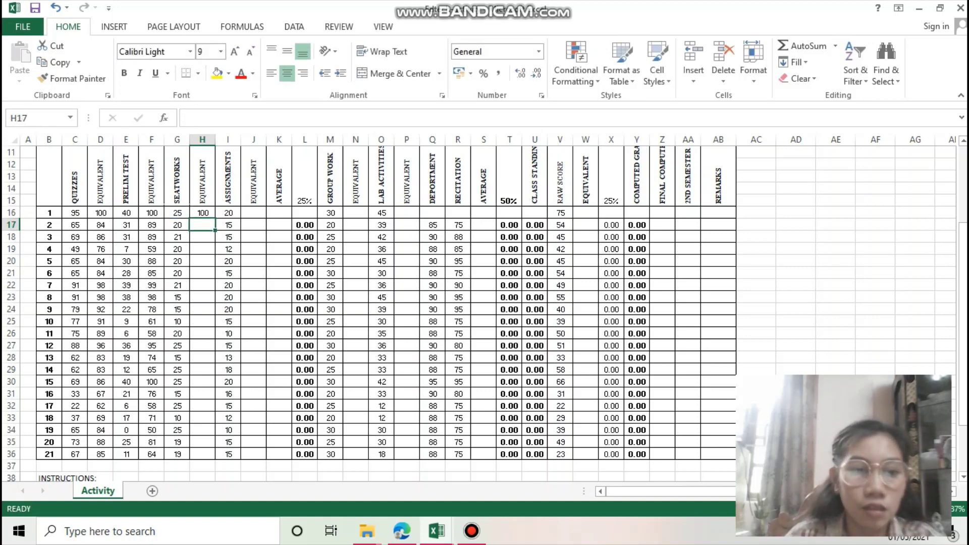
{"action": "left_click", "coordinate": [203, 212]}
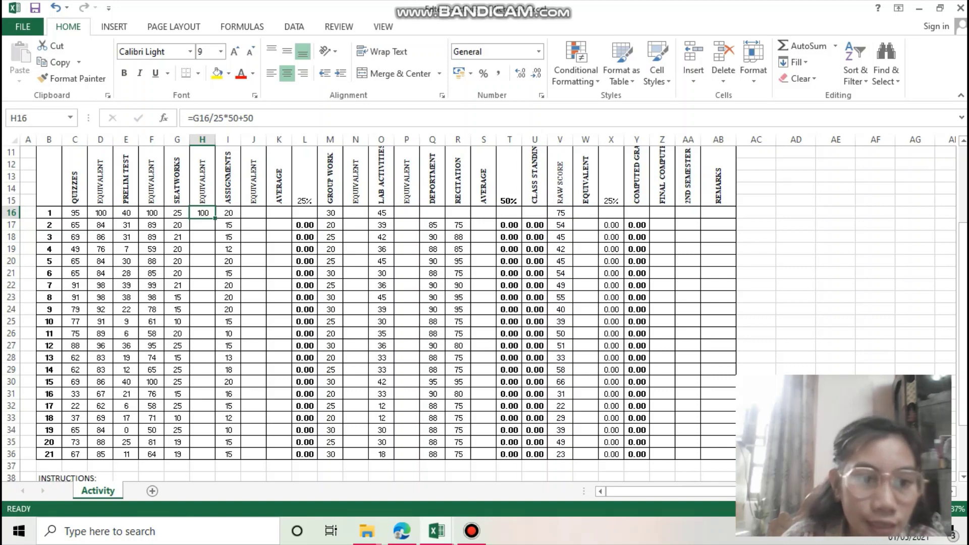
{"action": "left_click_drag", "start_coordinate": [215, 218], "coordinate": [215, 458]}
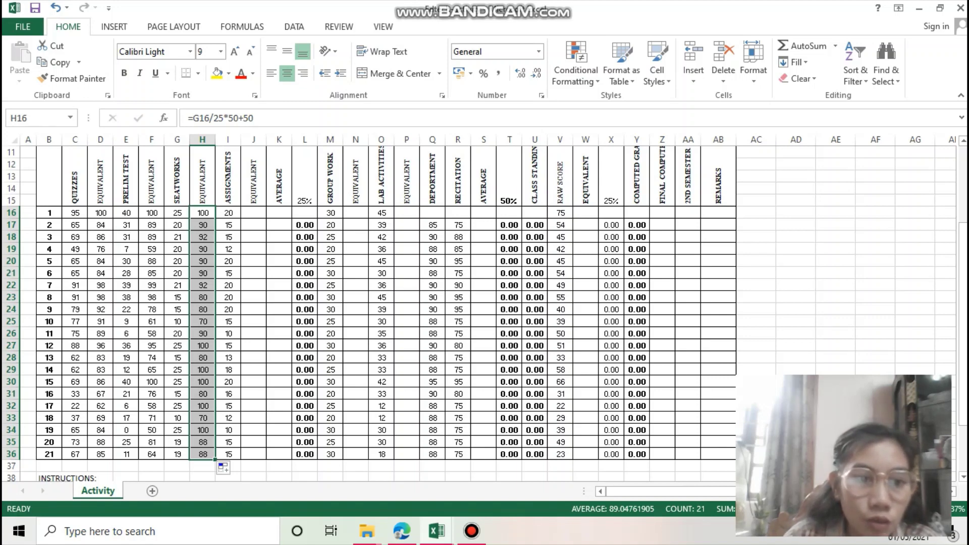
Step: Enter the formula =I16/20*50+50 in J16 for the first student's assignment equivalent
{"action": "left_click", "coordinate": [253, 212]}
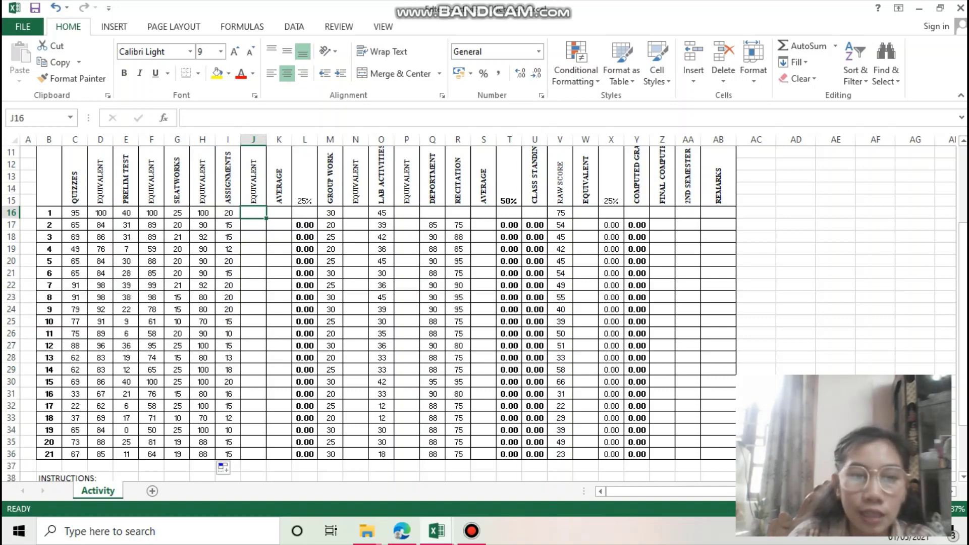
{"action": "type", "text": "="}
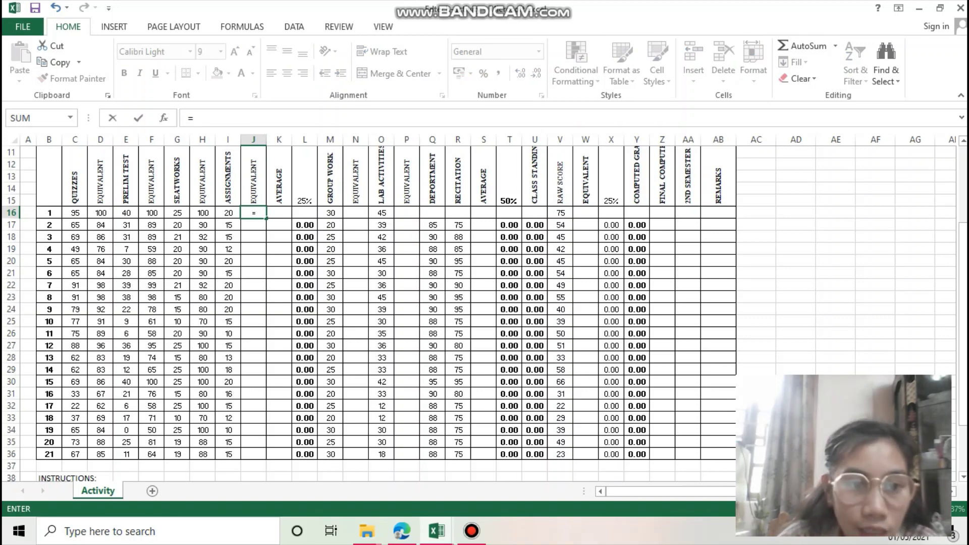
{"action": "left_click", "coordinate": [228, 212]}
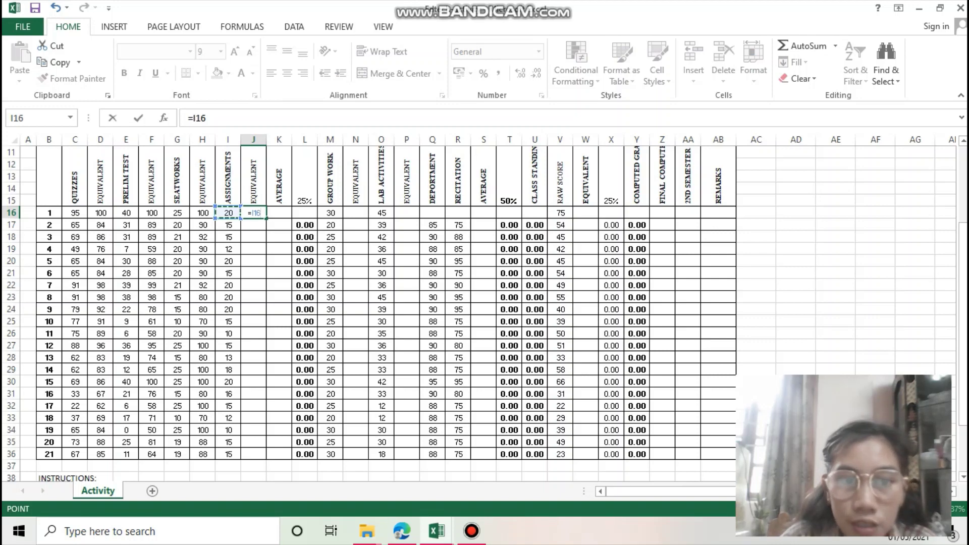
{"action": "type", "text": "/"}
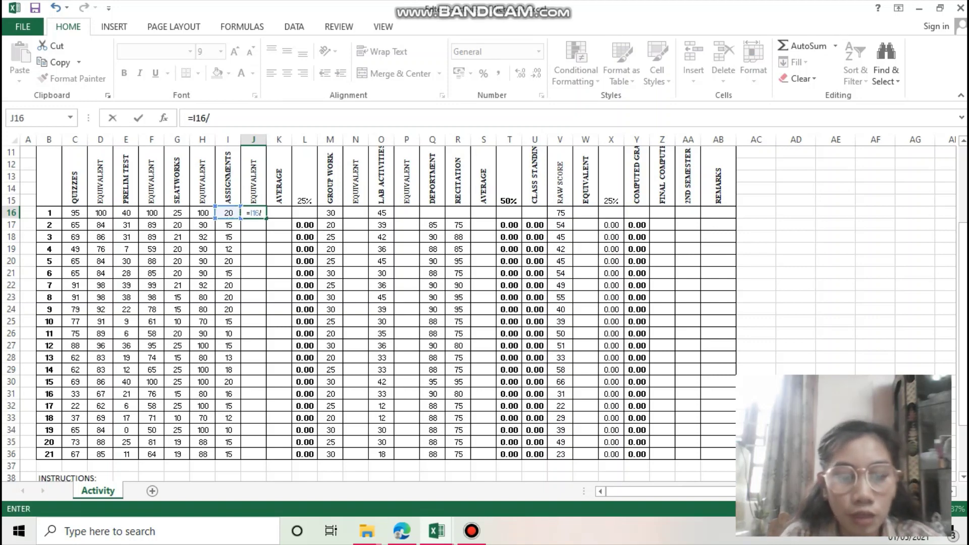
{"action": "type", "text": "20"}
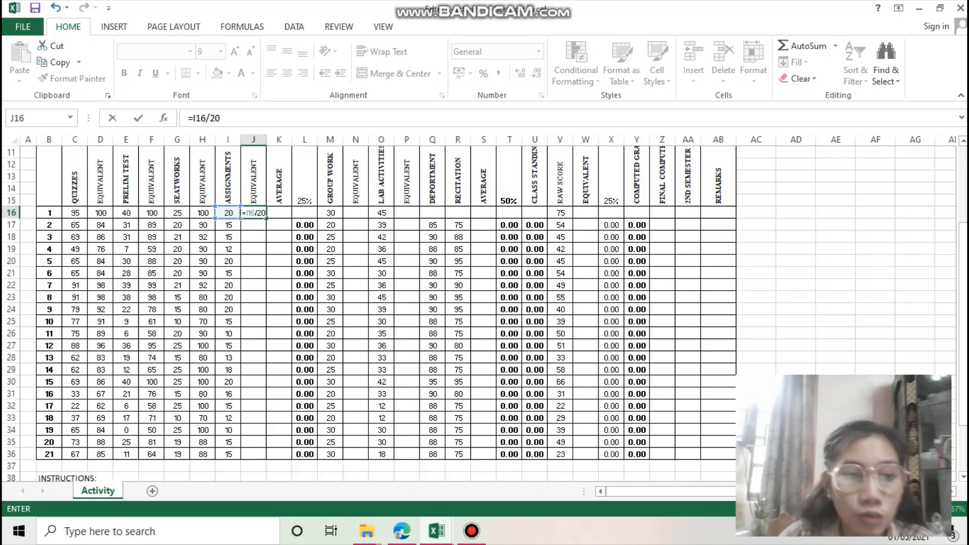
{"action": "type", "text": "*"}
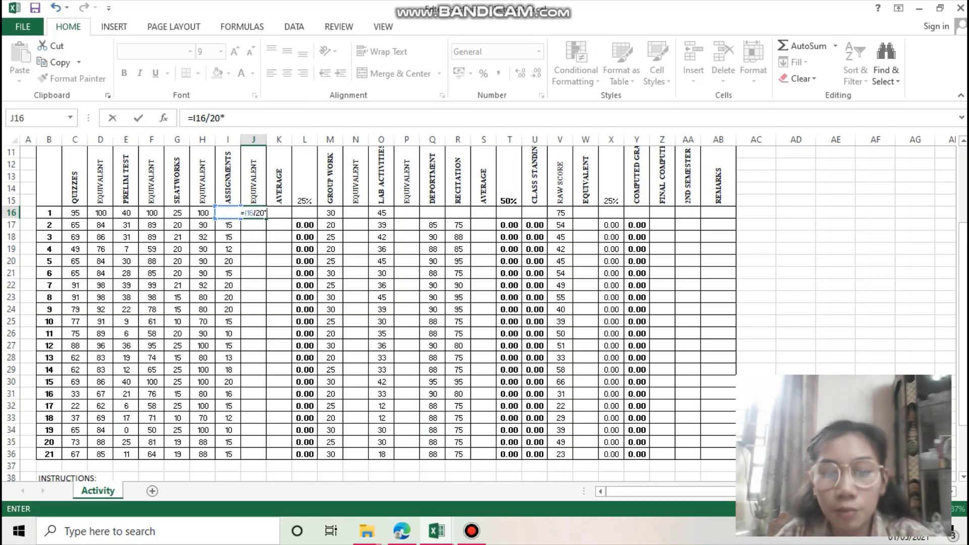
{"action": "type", "text": "50"}
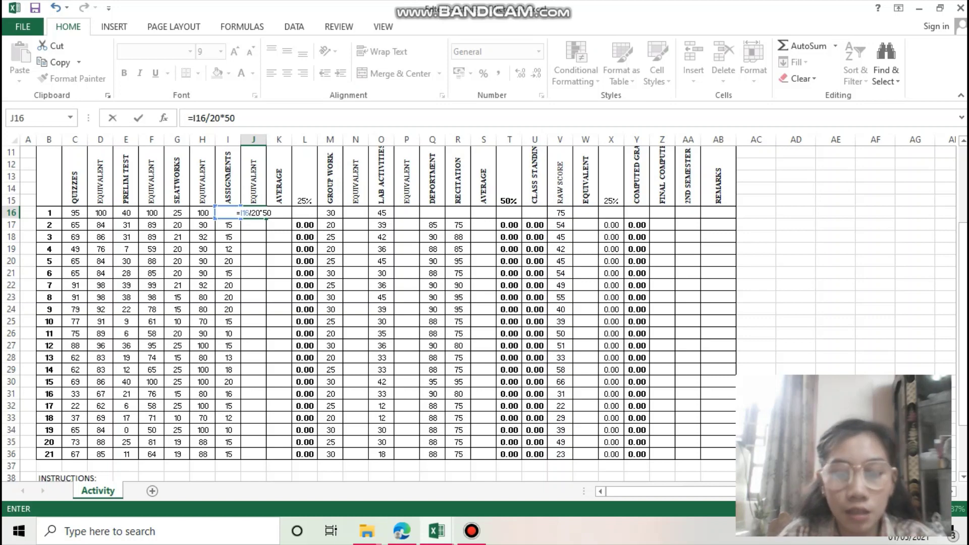
{"action": "type", "text": "+"}
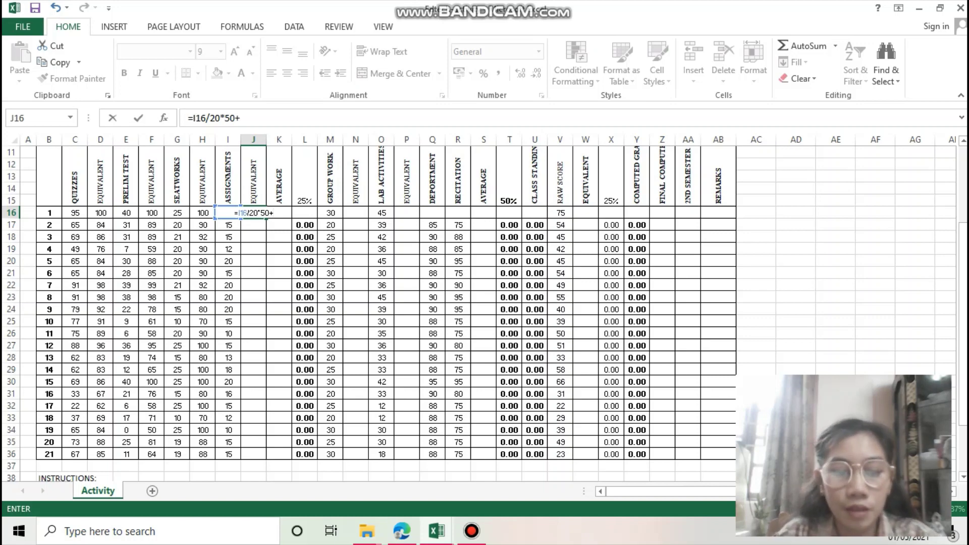
{"action": "type", "text": "50"}
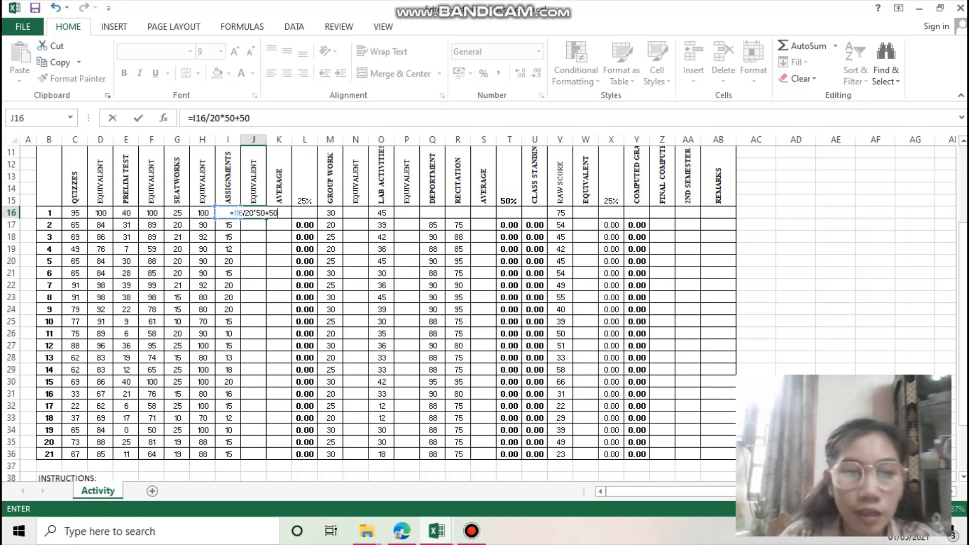
{"action": "key", "text": "Return"}
Step: Fill the assignment equivalent formula from J16 down to J36 and reduce the values to whole numbers
{"action": "left_click", "coordinate": [254, 212]}
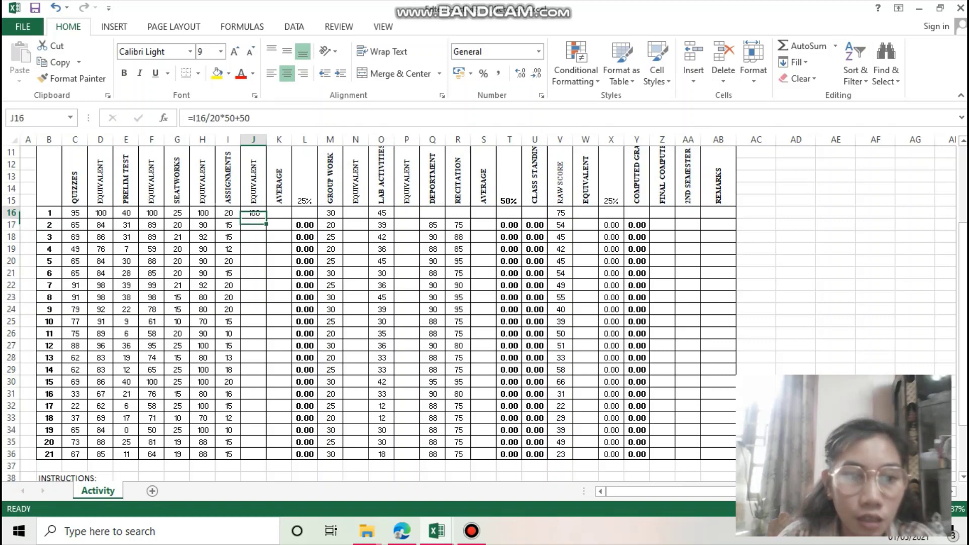
{"action": "left_click_drag", "start_coordinate": [266, 218], "coordinate": [266, 454]}
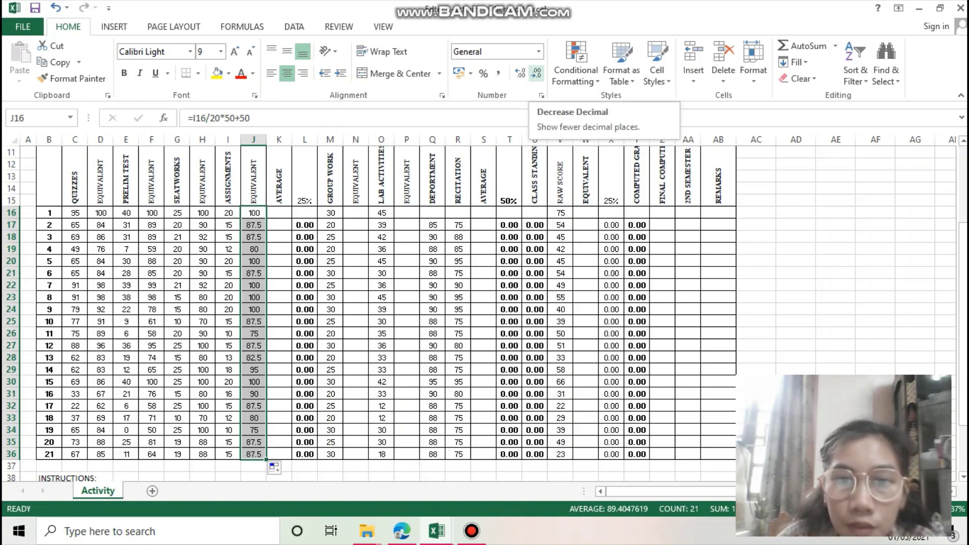
{"action": "left_click", "coordinate": [536, 73]}
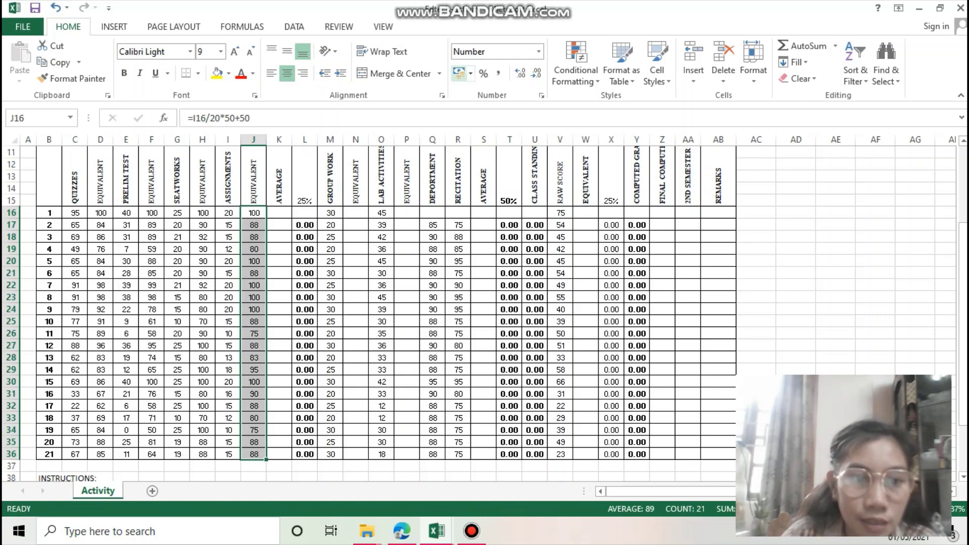
Step: Build a formula in K16 adding the first student's four written output equivalents, =J16+H16+F16+D16
{"action": "left_click", "coordinate": [279, 212]}
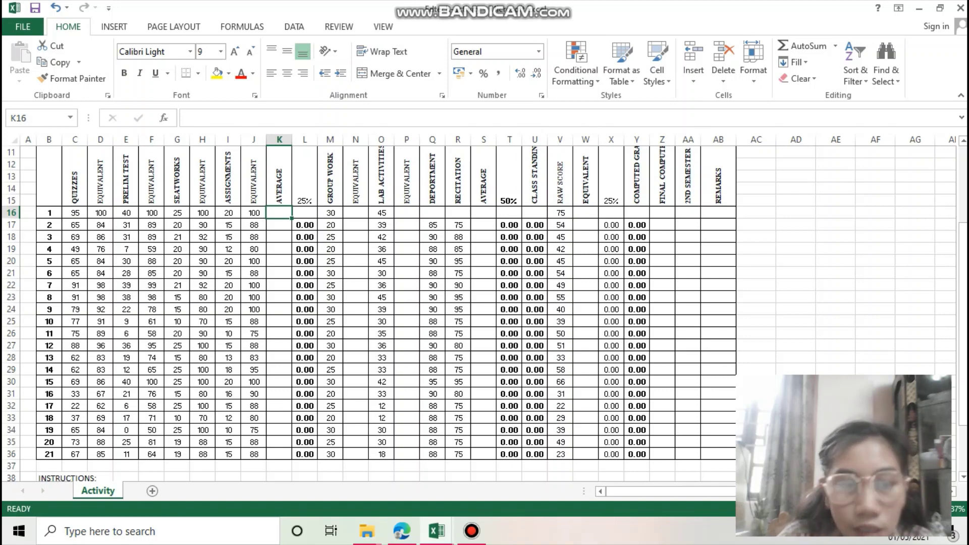
{"action": "type", "text": "="}
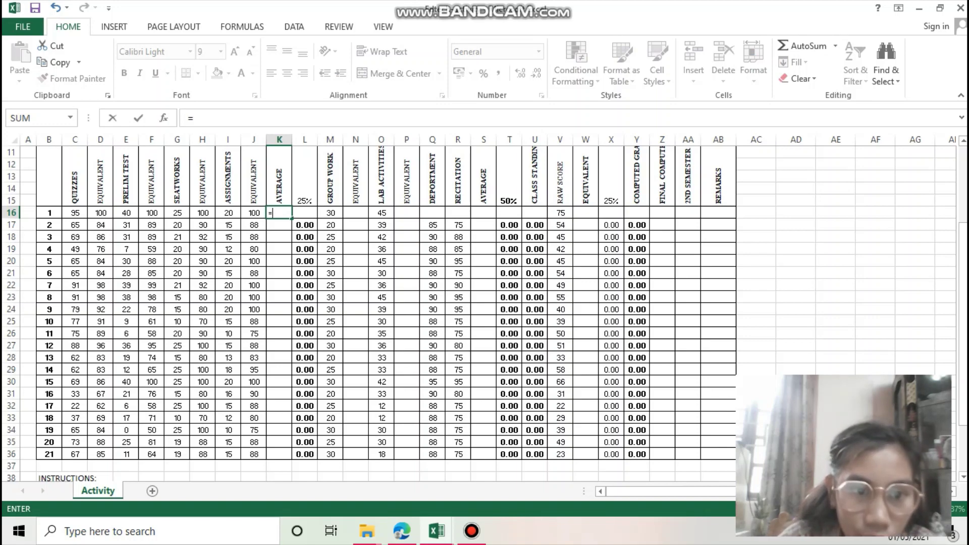
{"action": "left_click", "coordinate": [254, 212]}
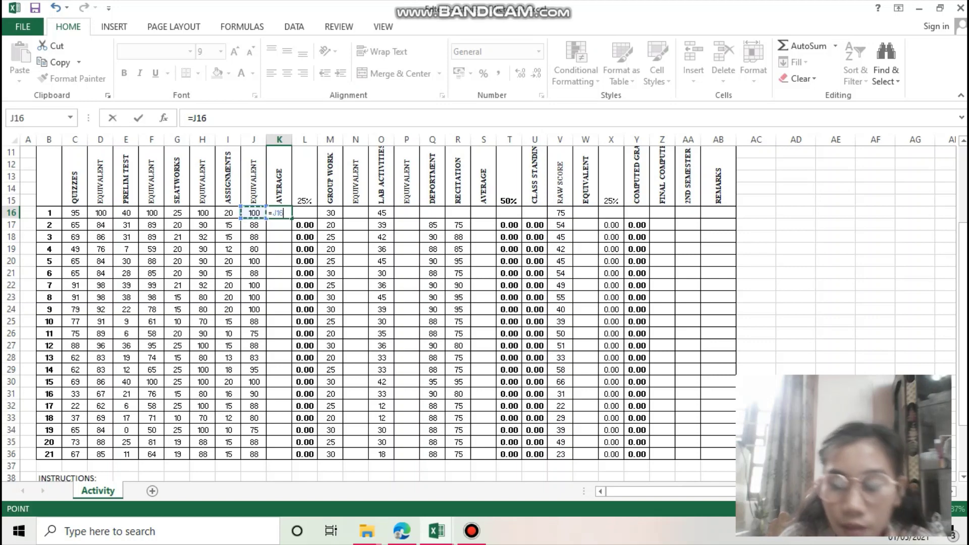
{"action": "type", "text": "+"}
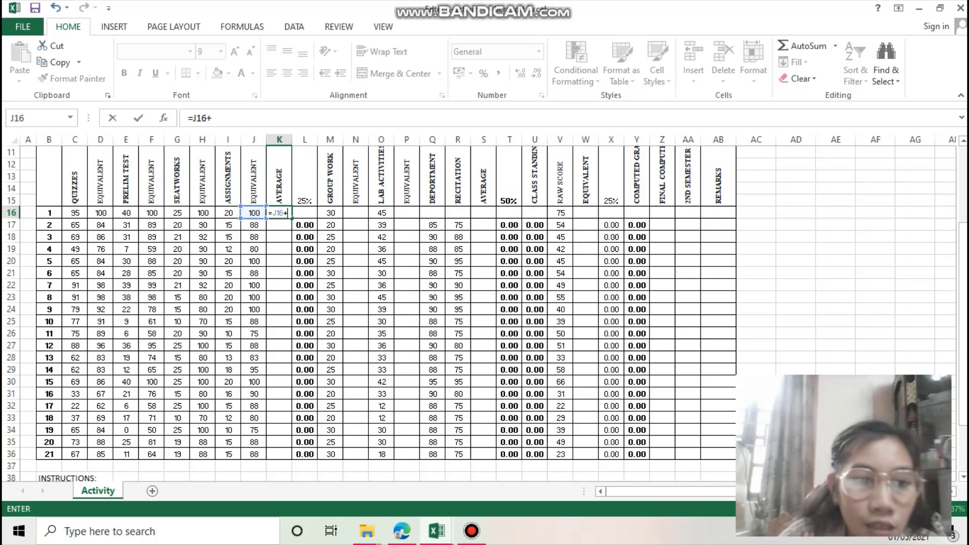
{"action": "left_click", "coordinate": [203, 212]}
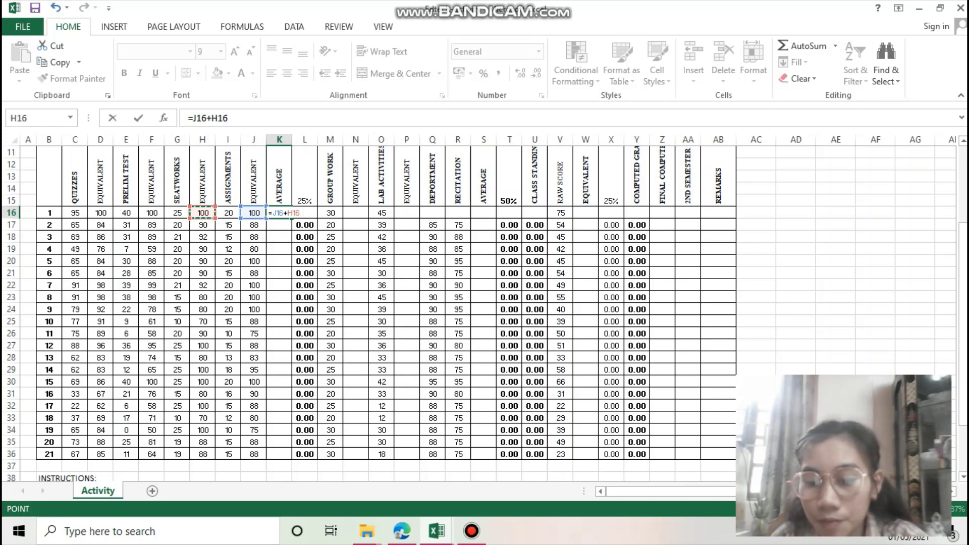
{"action": "type", "text": "+"}
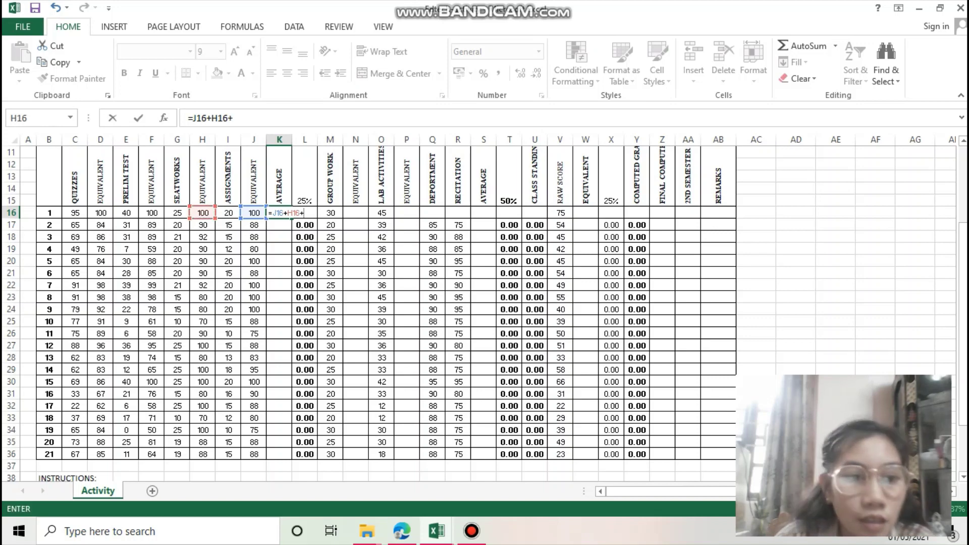
{"action": "left_click", "coordinate": [152, 212]}
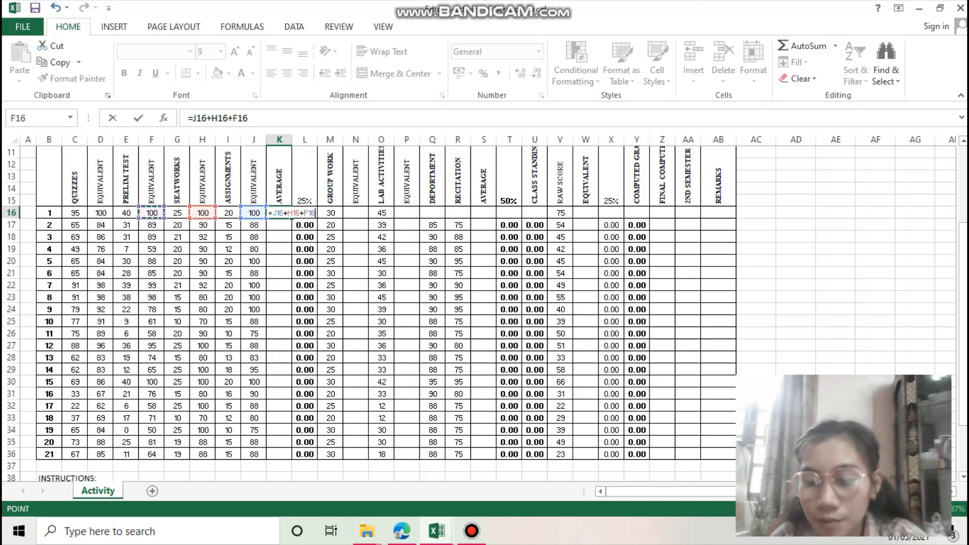
{"action": "type", "text": "+"}
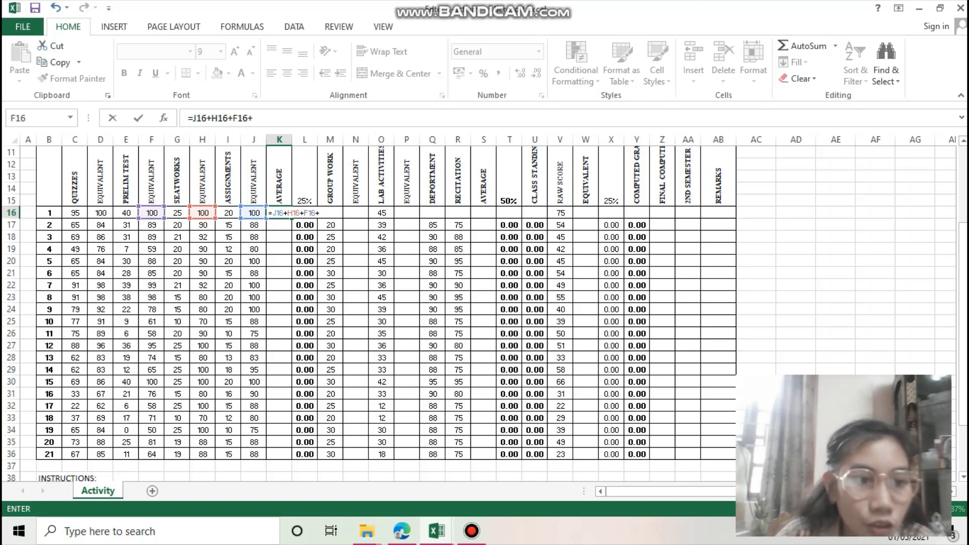
{"action": "left_click", "coordinate": [101, 212]}
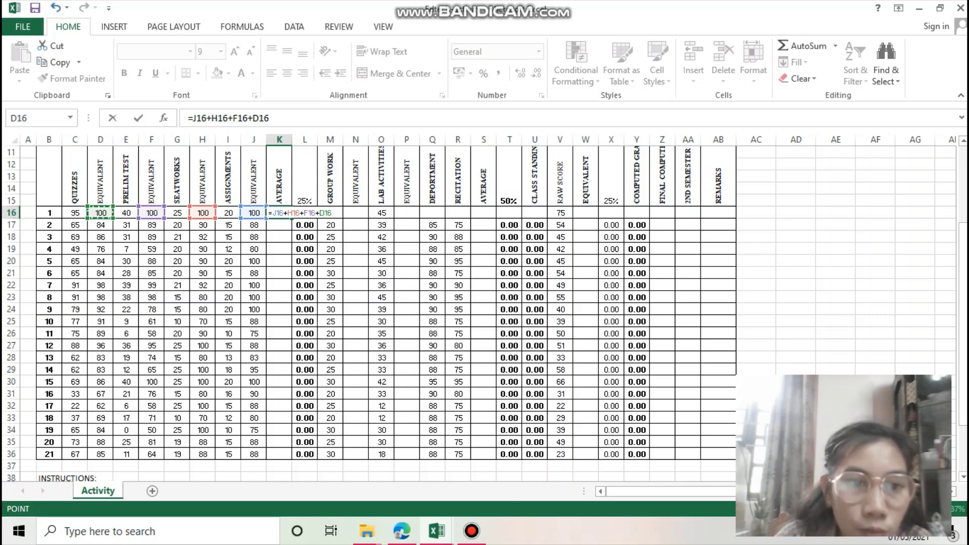
Step: Enclose the sum in K16 in parentheses and divide it by 4, giving =(J16+H16+F16+D16)/4
{"action": "left_click", "coordinate": [270, 117]}
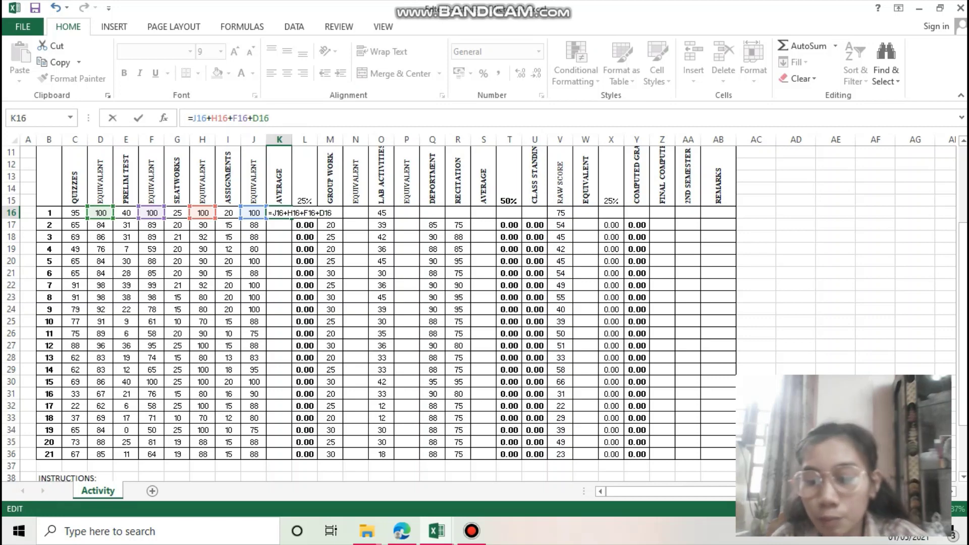
{"action": "type", "text": ")"}
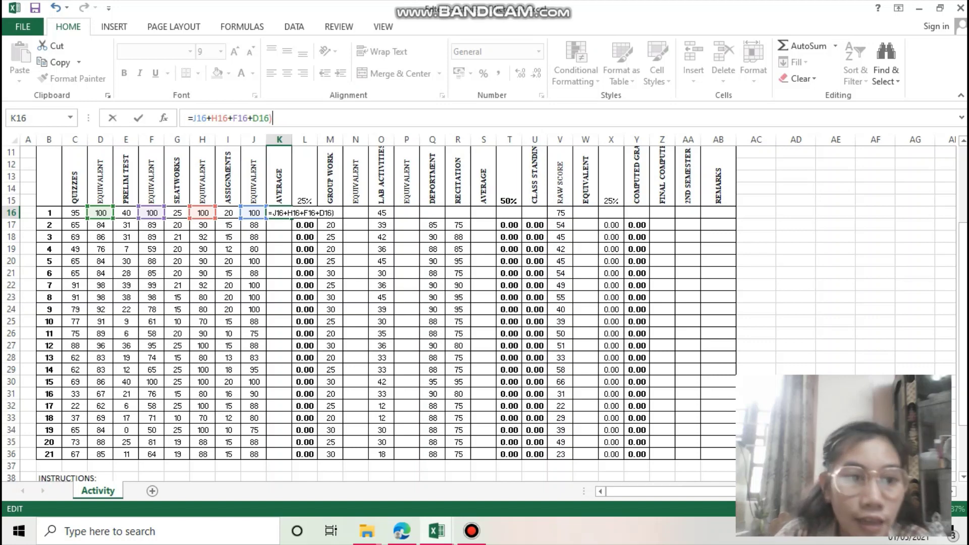
{"action": "left_click", "coordinate": [192, 118]}
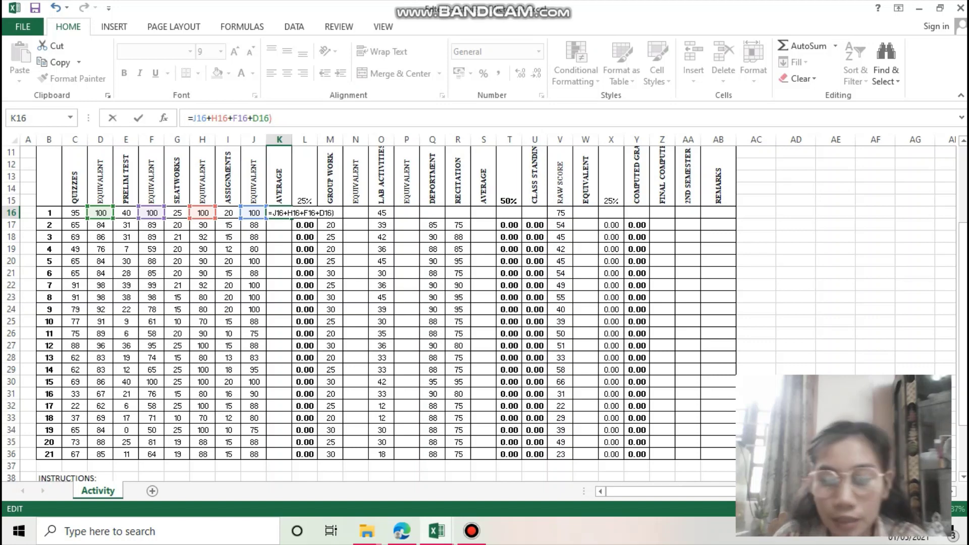
{"action": "type", "text": "("}
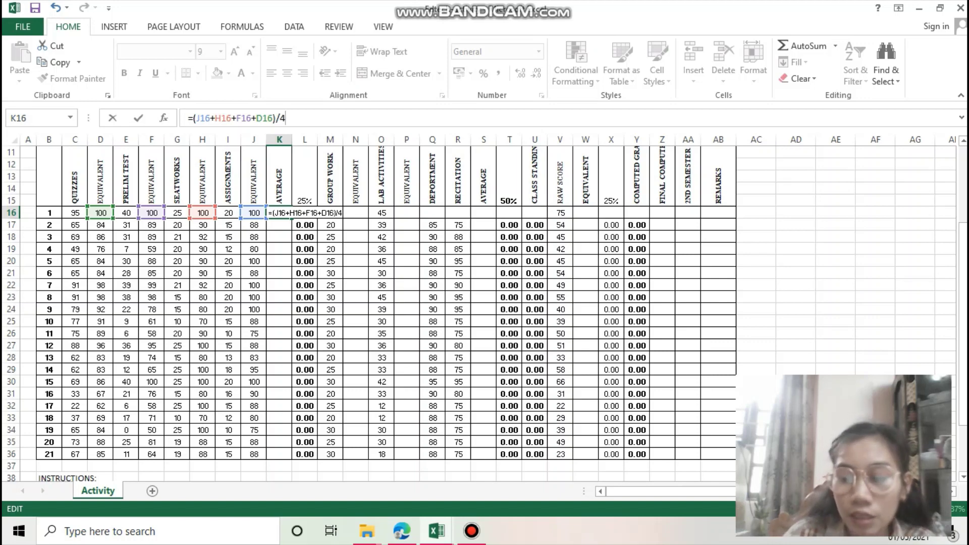
{"action": "key", "text": "Return"}
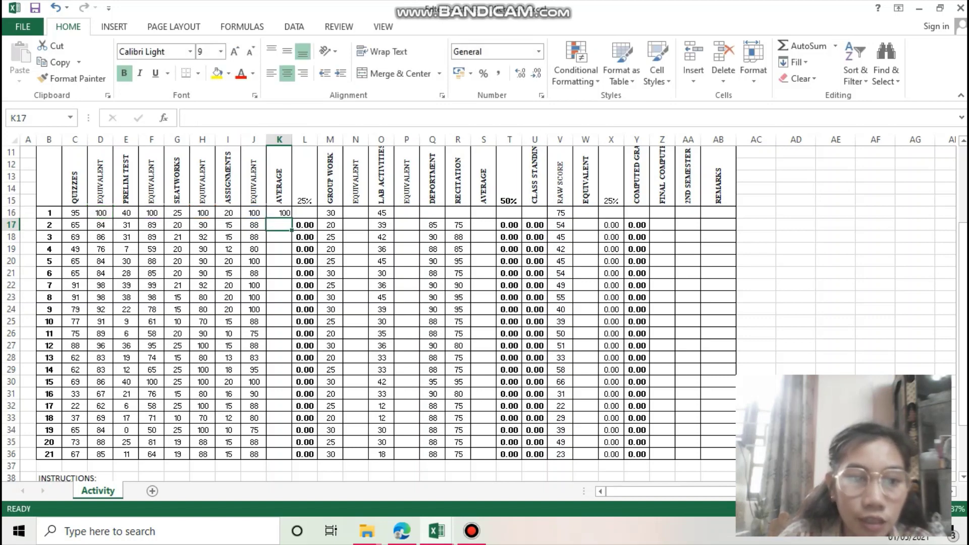
Step: Fill the average formula from K16 down to K36 and format the averages as centred whole numbers
{"action": "left_click", "coordinate": [279, 213]}
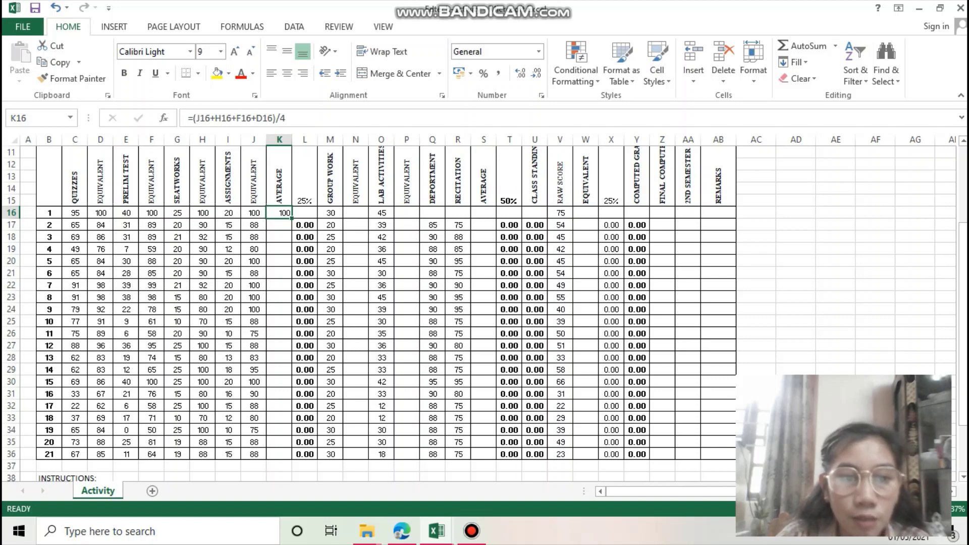
{"action": "left_click_drag", "start_coordinate": [292, 218], "coordinate": [290, 458]}
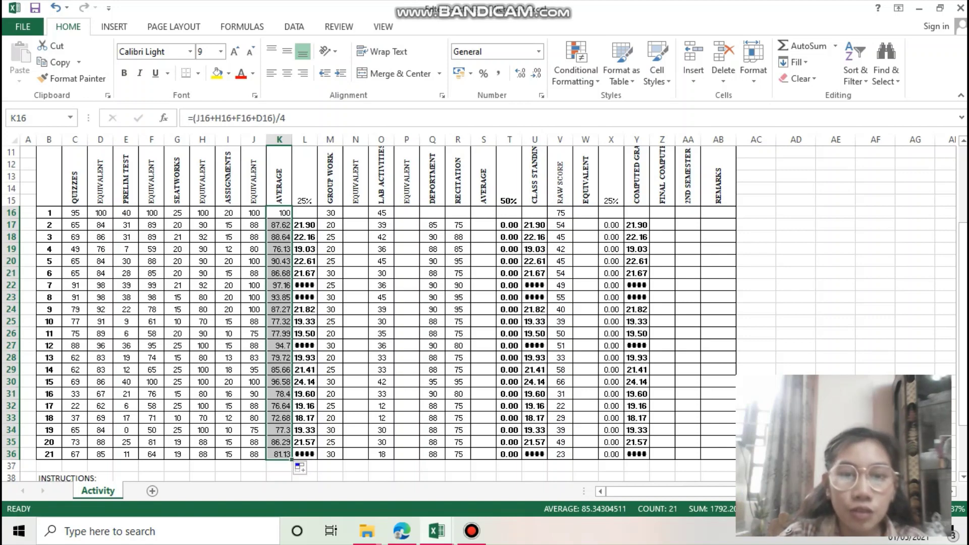
{"action": "left_click", "coordinate": [536, 73]}
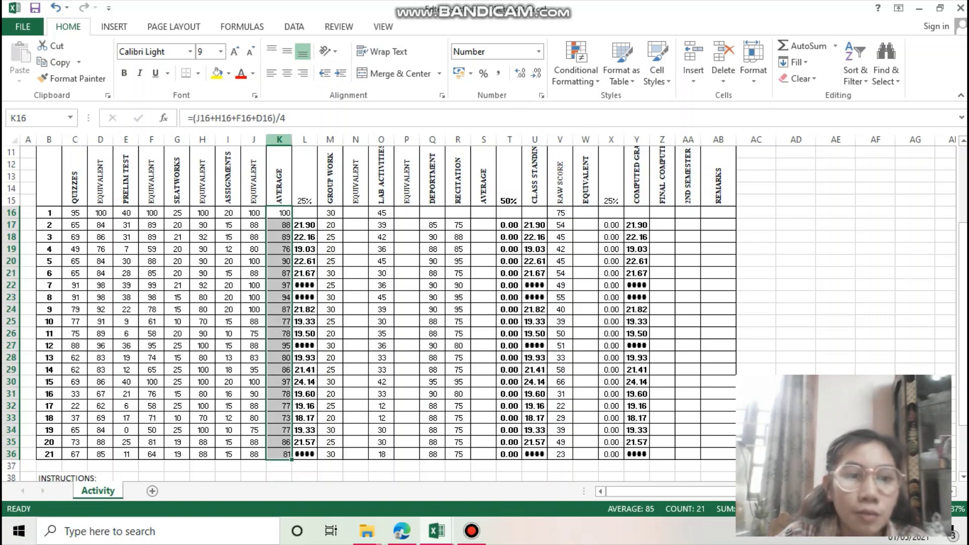
{"action": "left_click", "coordinate": [287, 73]}
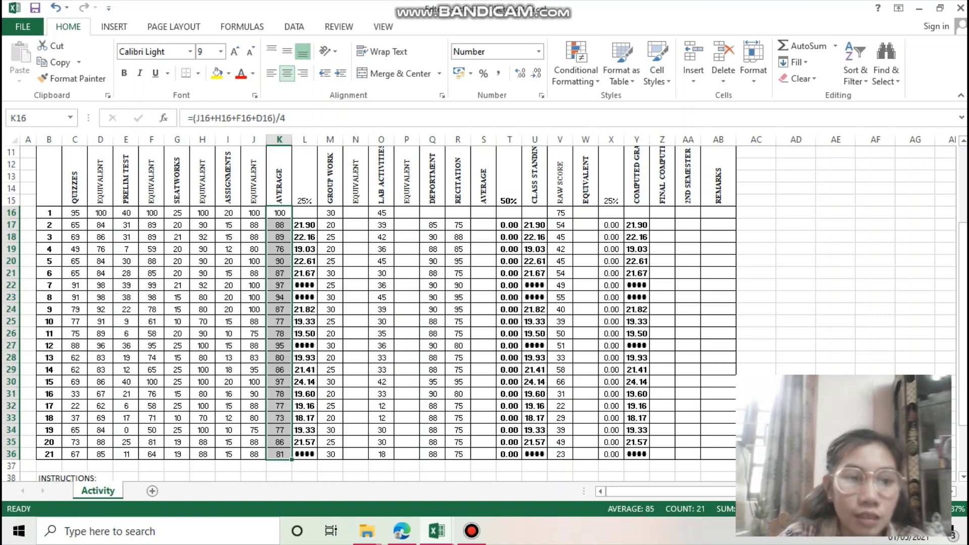
Step: Enter =K16*.25 in L16 for the 25% written output share and fill the formula down to L36
{"action": "left_click", "coordinate": [305, 213]}
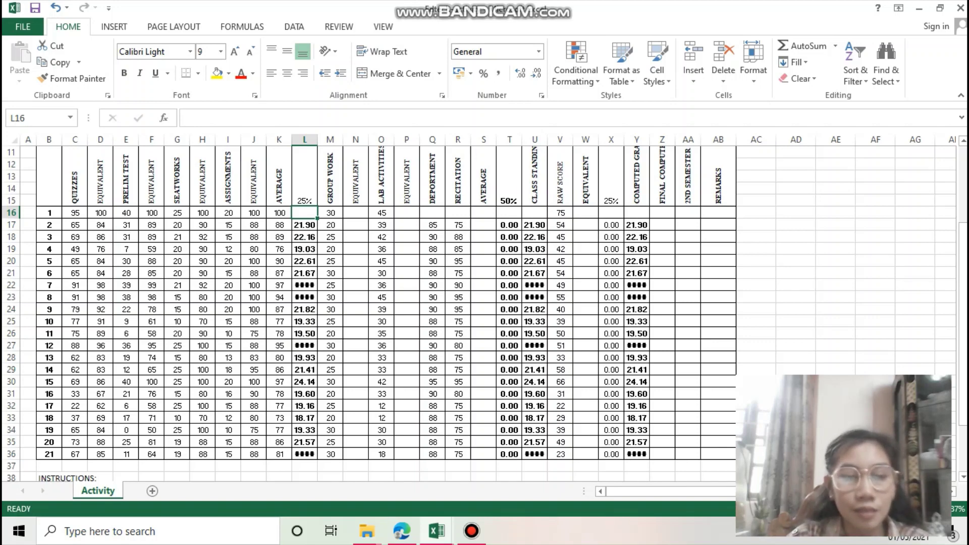
{"action": "type", "text": "="}
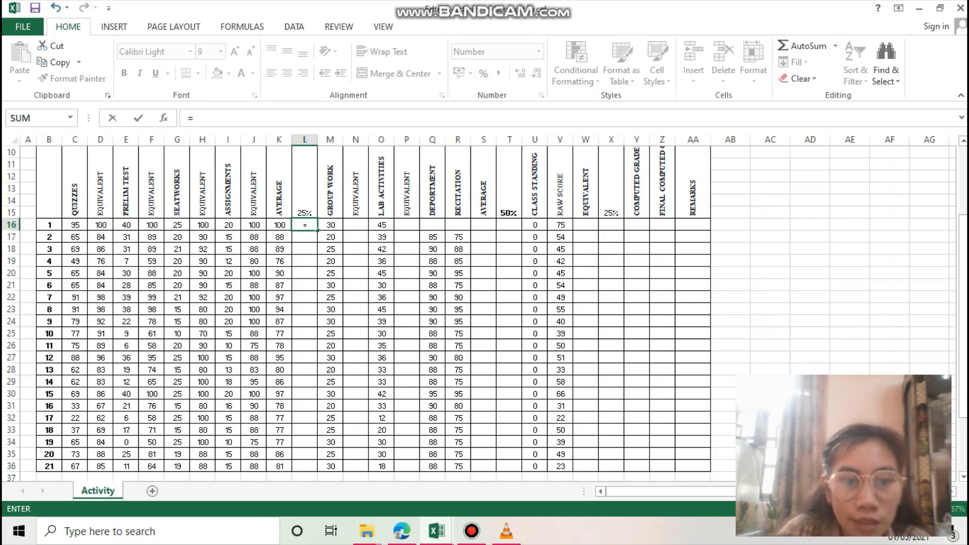
{"action": "left_click", "coordinate": [279, 225]}
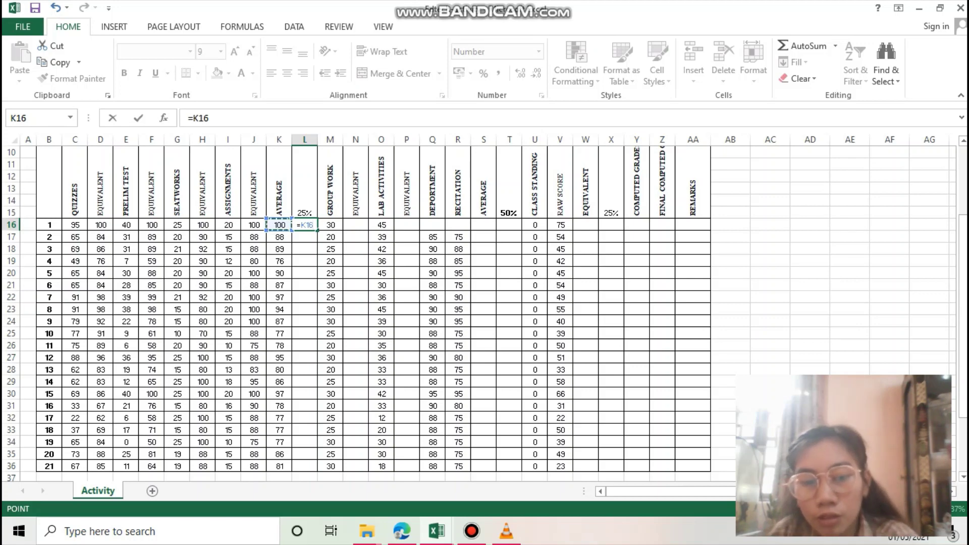
{"action": "type", "text": "*."}
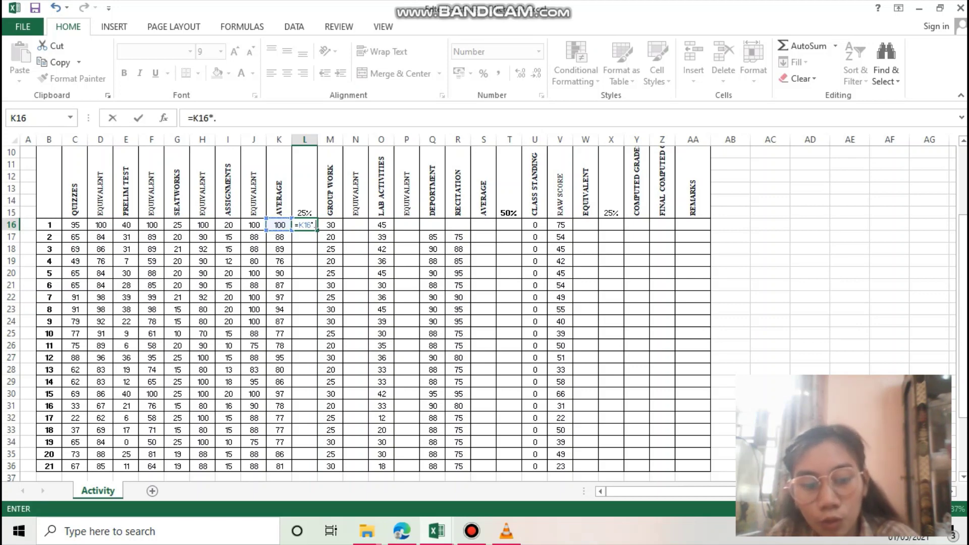
{"action": "type", "text": "25"}
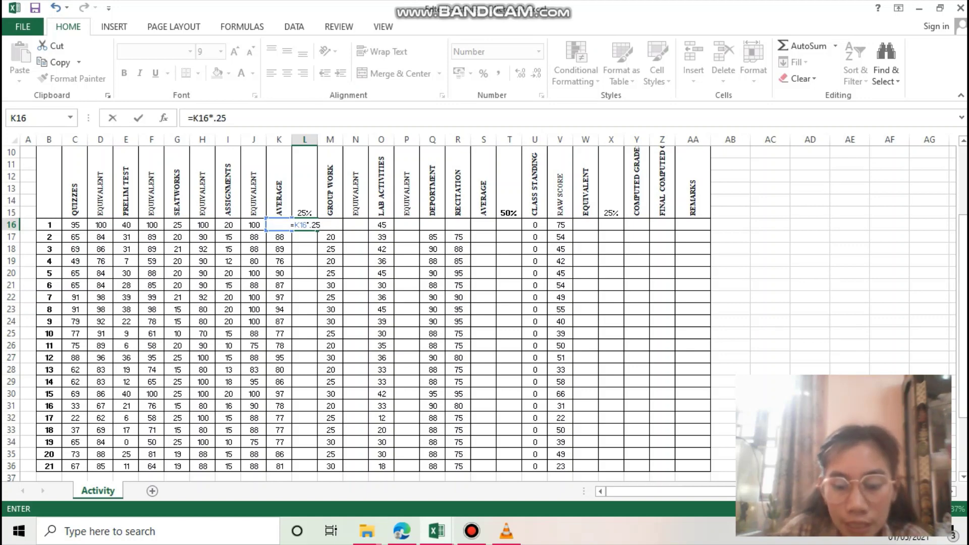
{"action": "key", "text": "Return"}
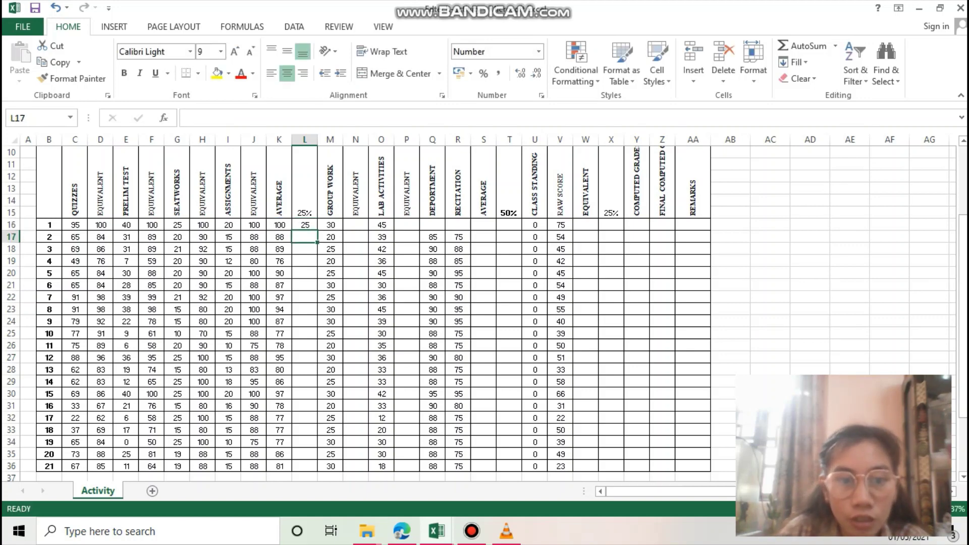
{"action": "left_click", "coordinate": [305, 225]}
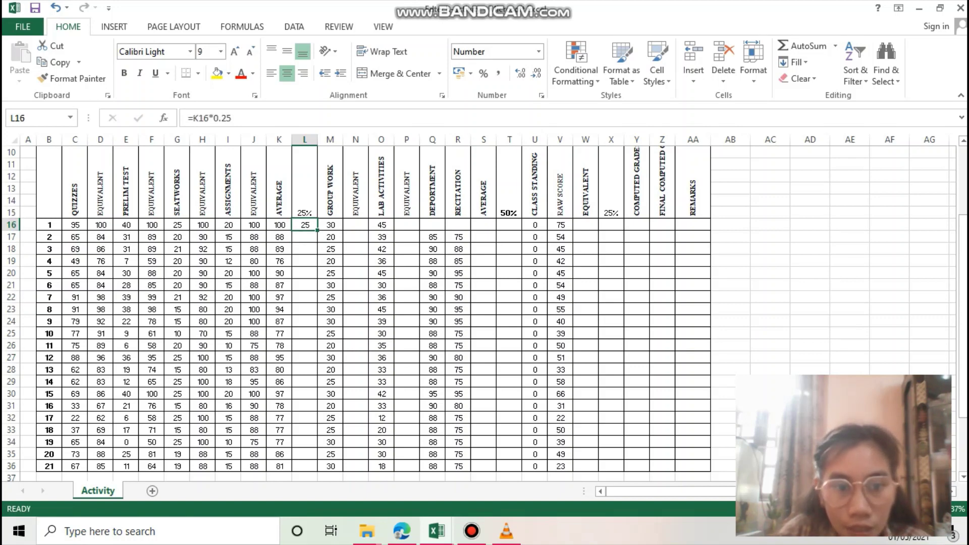
{"action": "left_click_drag", "start_coordinate": [317, 230], "coordinate": [308, 469]}
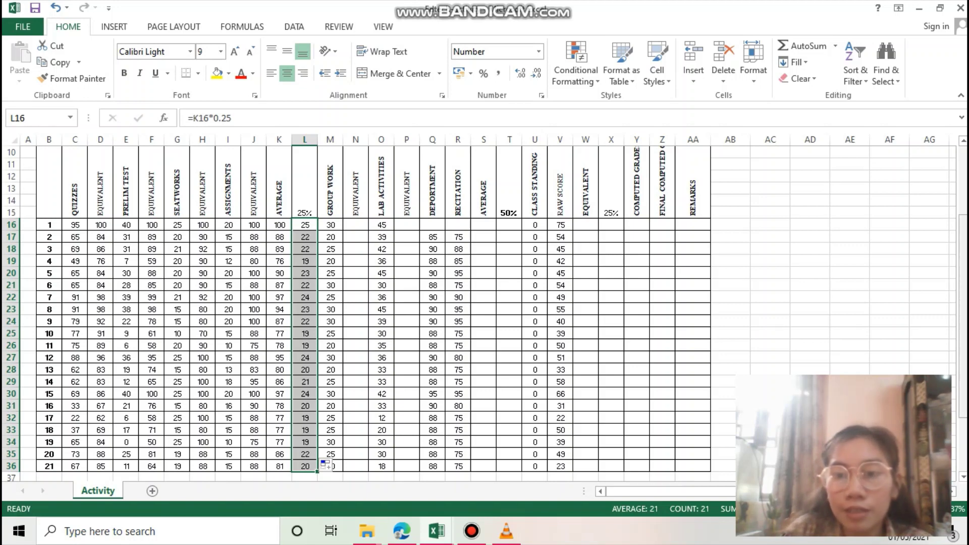
Step: Enter =M16/30*50+50 in N16 for the group work equivalent and fill the formula down to N36
{"action": "scroll", "coordinate": [485, 313], "scroll_direction": "up", "scroll_amount": 3}
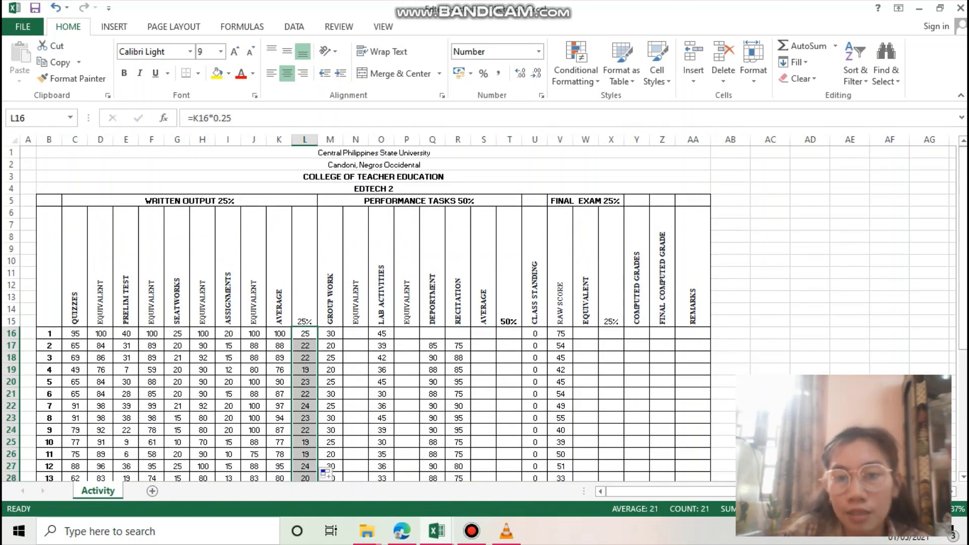
{"action": "scroll", "coordinate": [485, 313], "scroll_direction": "down", "scroll_amount": 3}
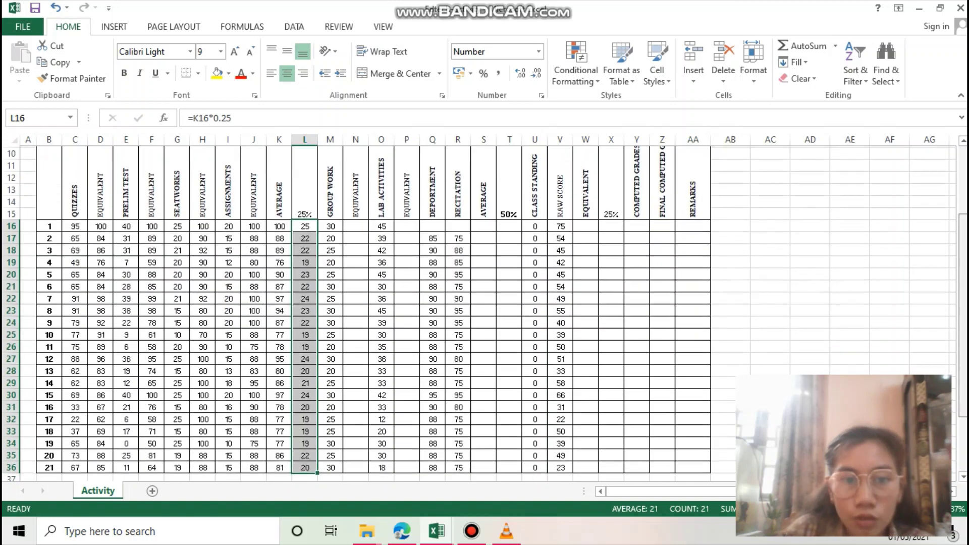
{"action": "scroll", "coordinate": [485, 313], "scroll_direction": "up", "scroll_amount": 1}
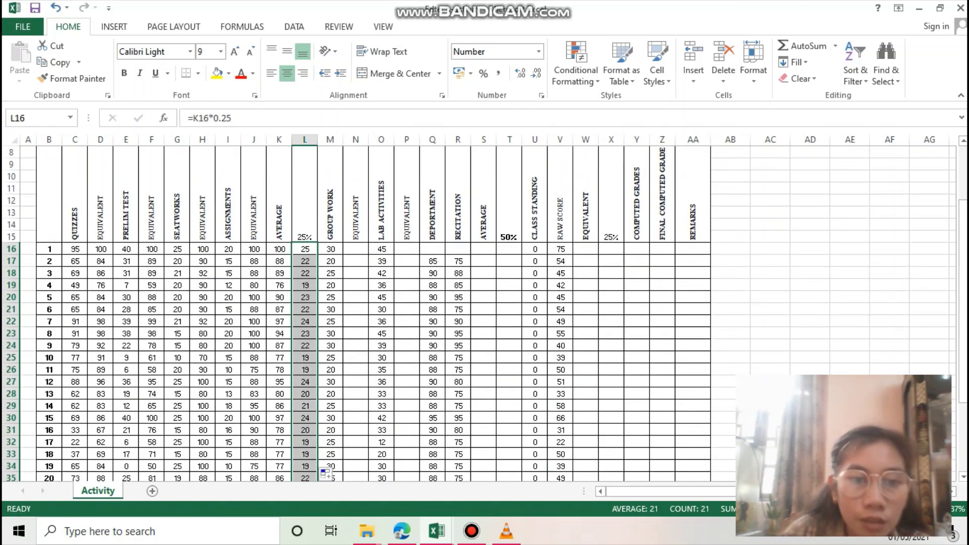
{"action": "left_click", "coordinate": [355, 248]}
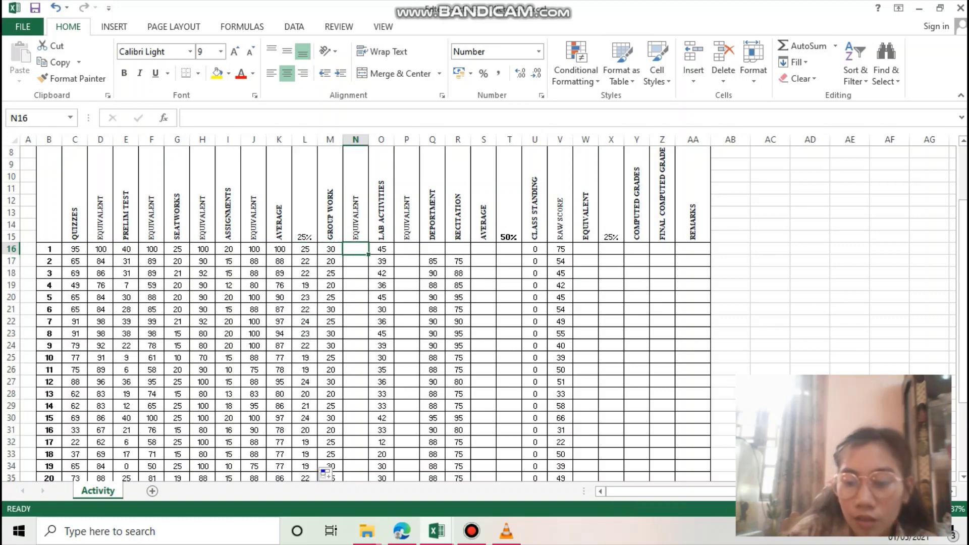
{"action": "type", "text": "="}
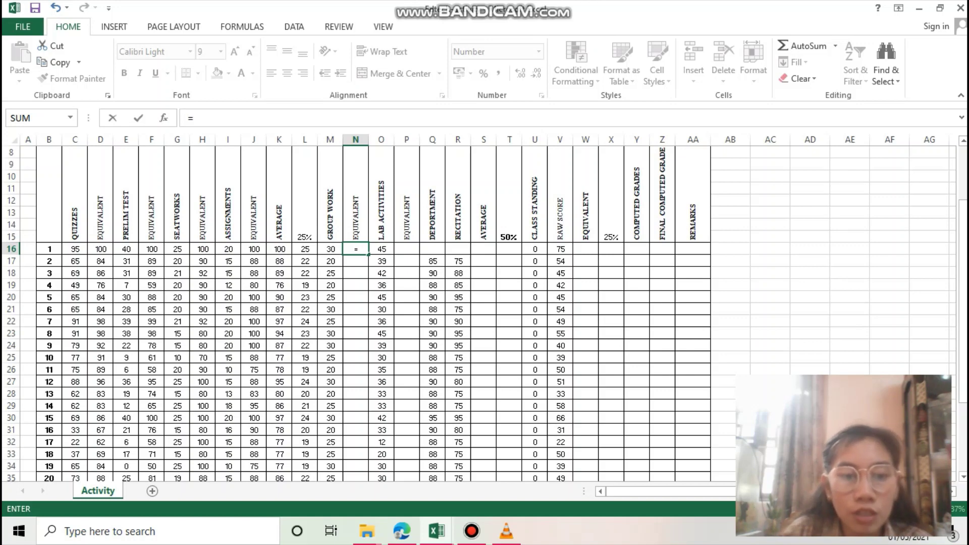
{"action": "key", "text": "Left"}
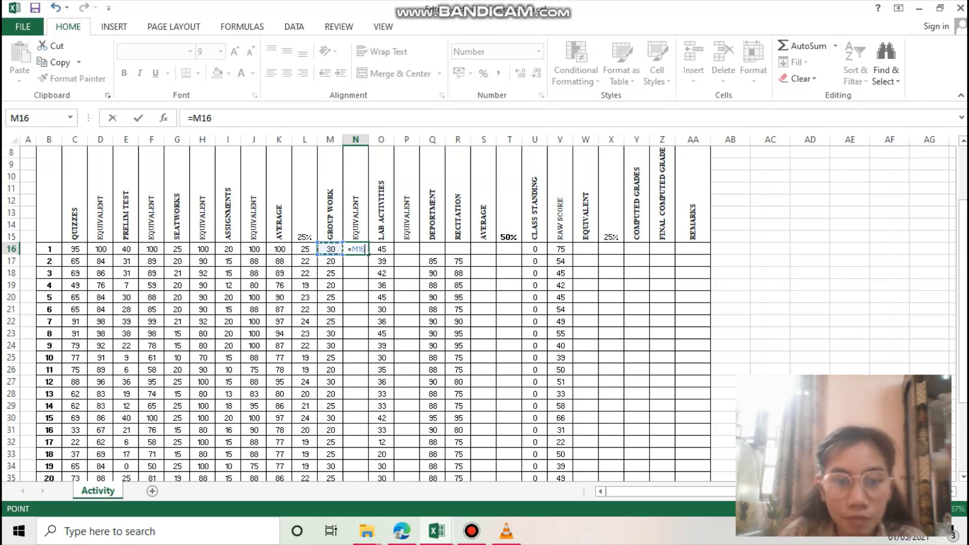
{"action": "type", "text": "/"}
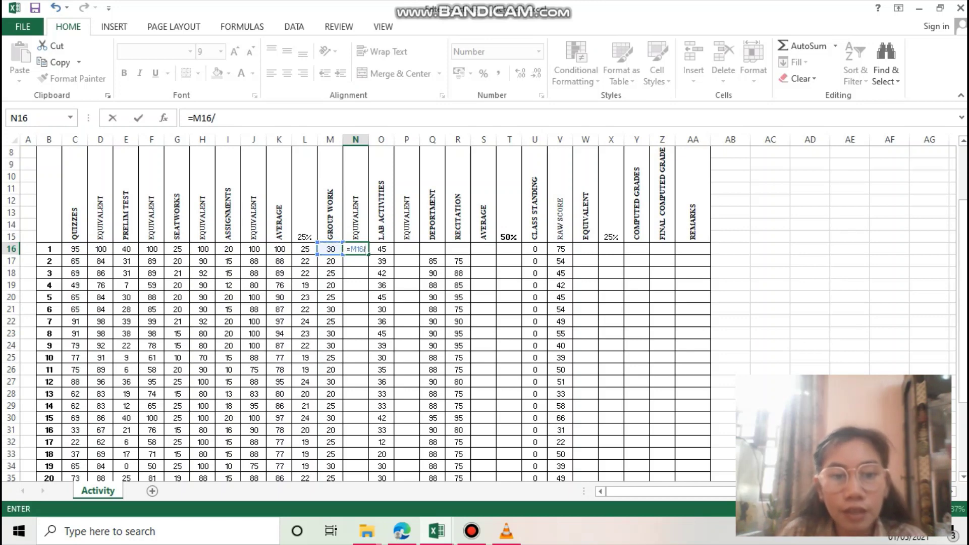
{"action": "type", "text": "30"}
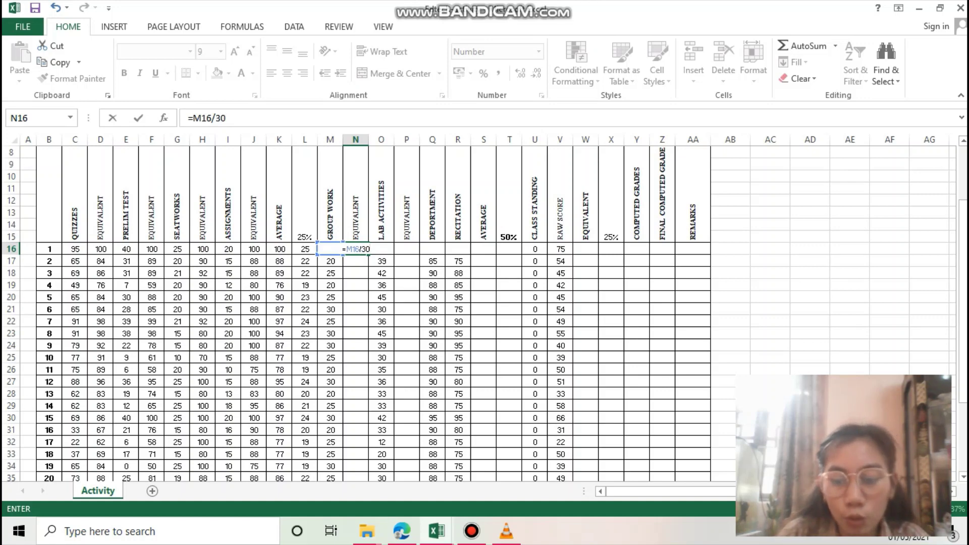
{"action": "type", "text": "*"}
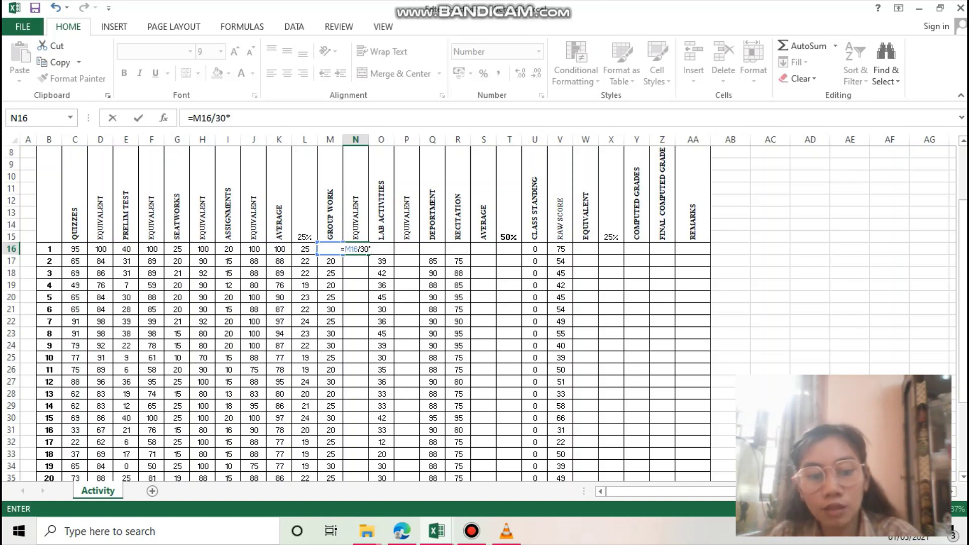
{"action": "type", "text": "50+"}
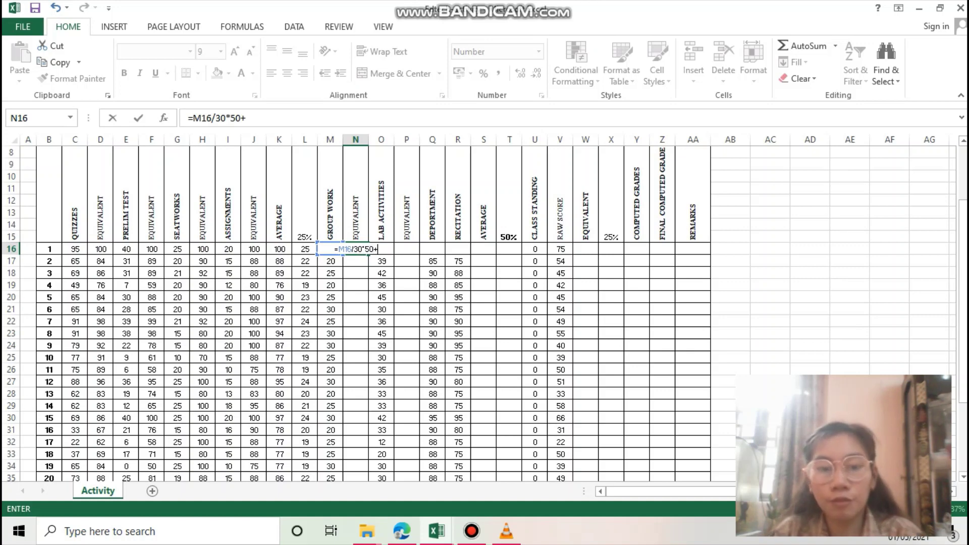
{"action": "type", "text": "50"}
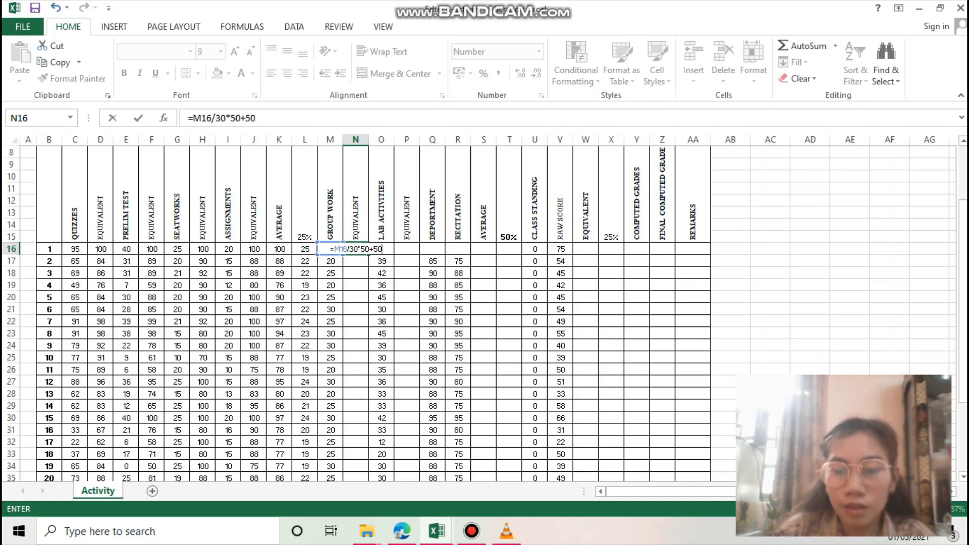
{"action": "key", "text": "Return"}
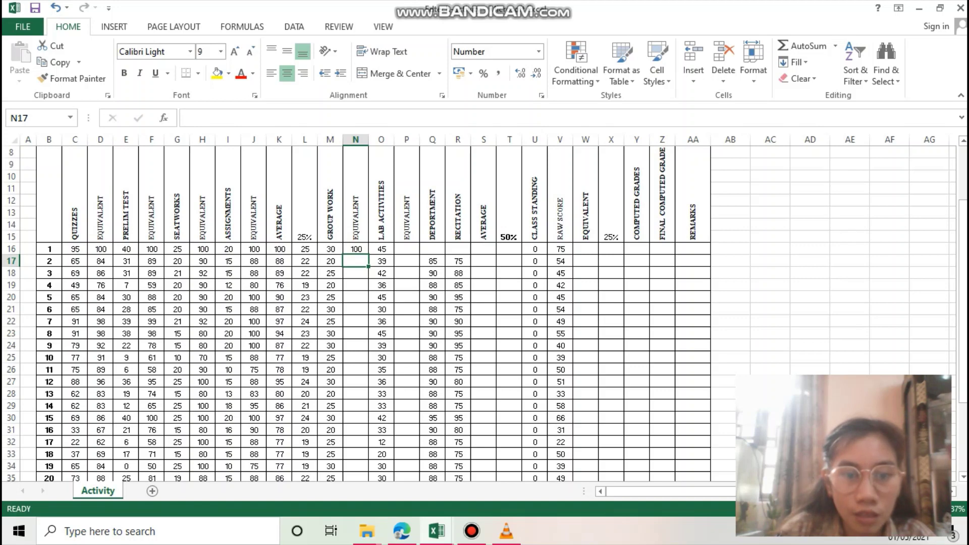
{"action": "left_click", "coordinate": [356, 249]}
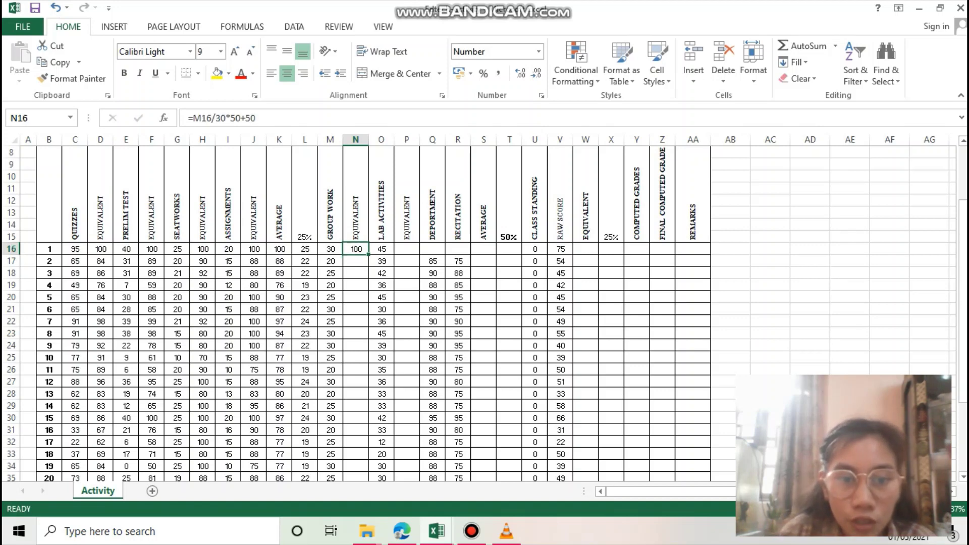
{"action": "left_click_drag", "start_coordinate": [369, 254], "coordinate": [369, 459]}
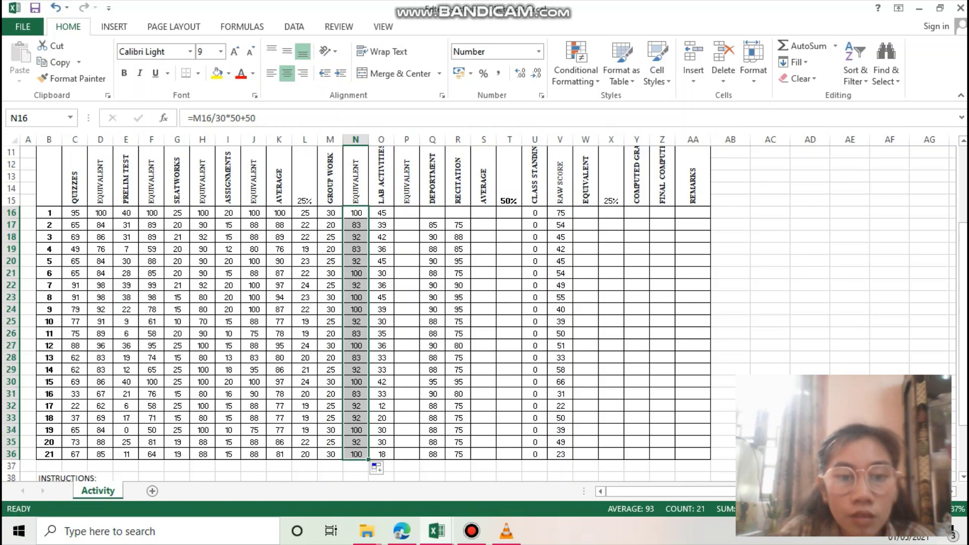
Step: Enter =O16/45*50+50 in P16 for the lab activities equivalent and fill the formula down to P36
{"action": "left_click", "coordinate": [406, 213]}
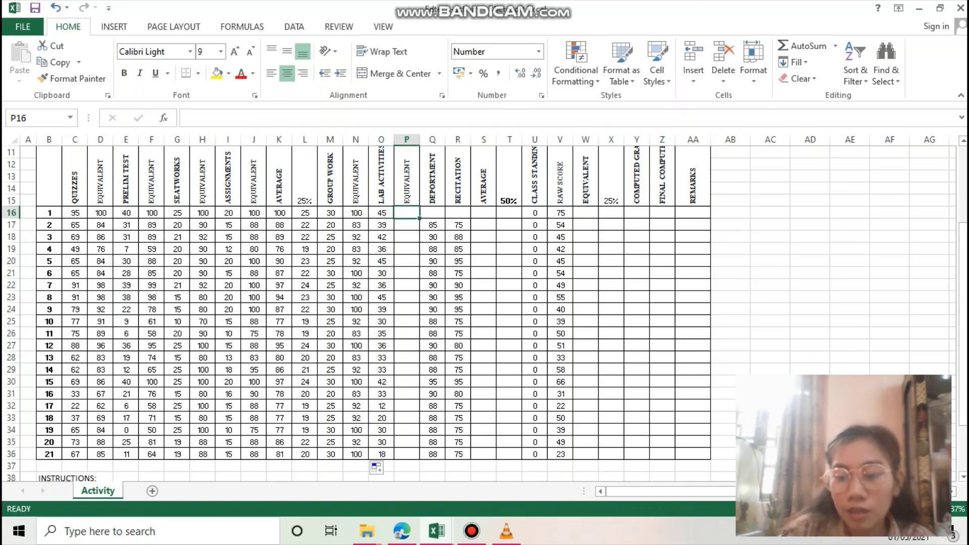
{"action": "type", "text": "="}
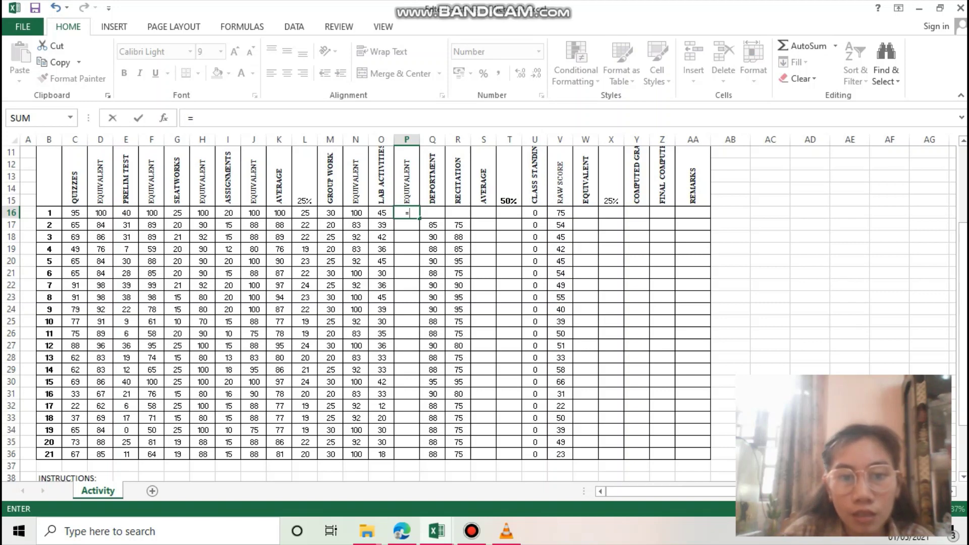
{"action": "key", "text": "Left"}
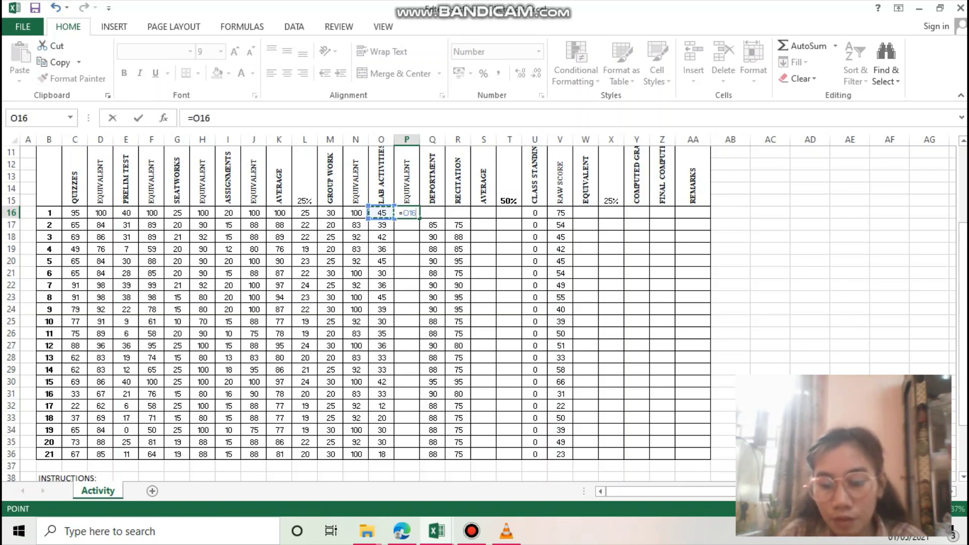
{"action": "type", "text": "/45"}
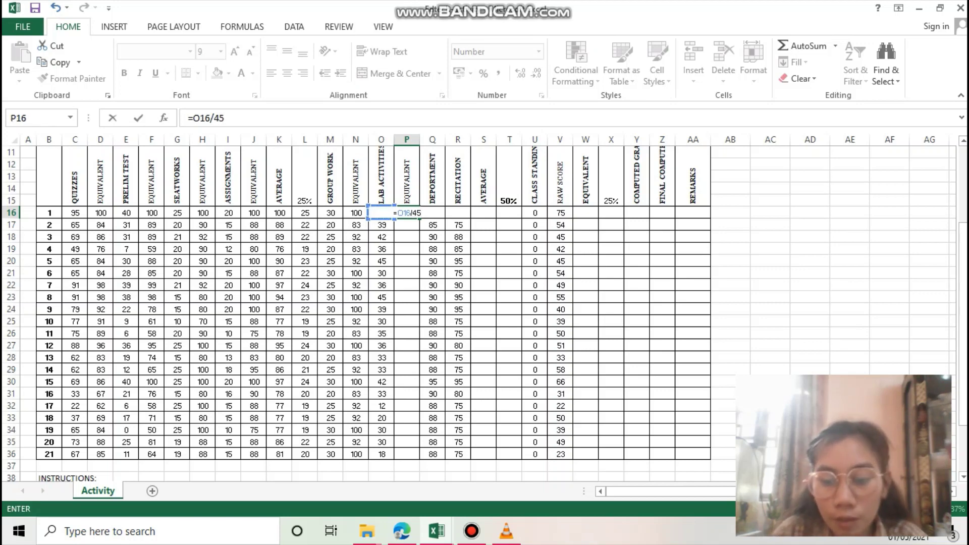
{"action": "type", "text": "*5"}
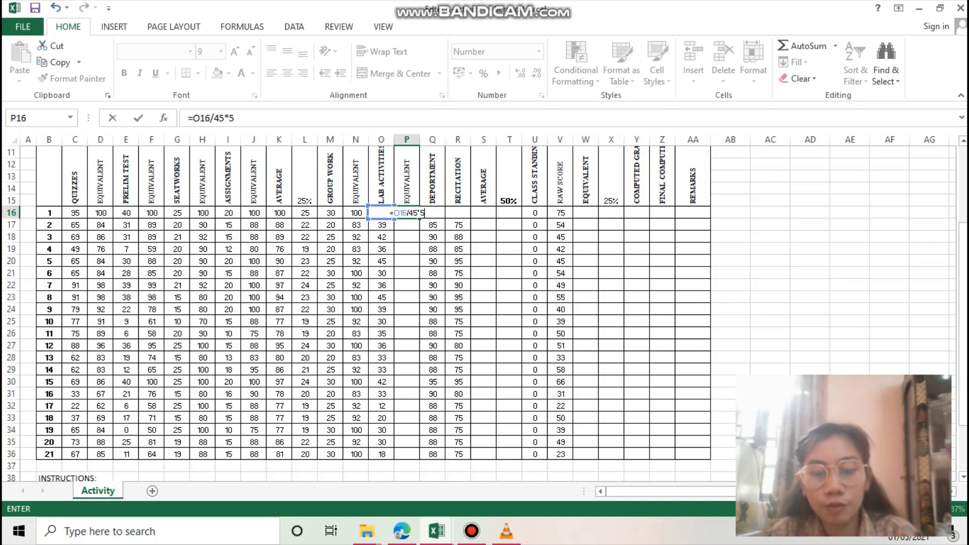
{"action": "type", "text": "0+50"}
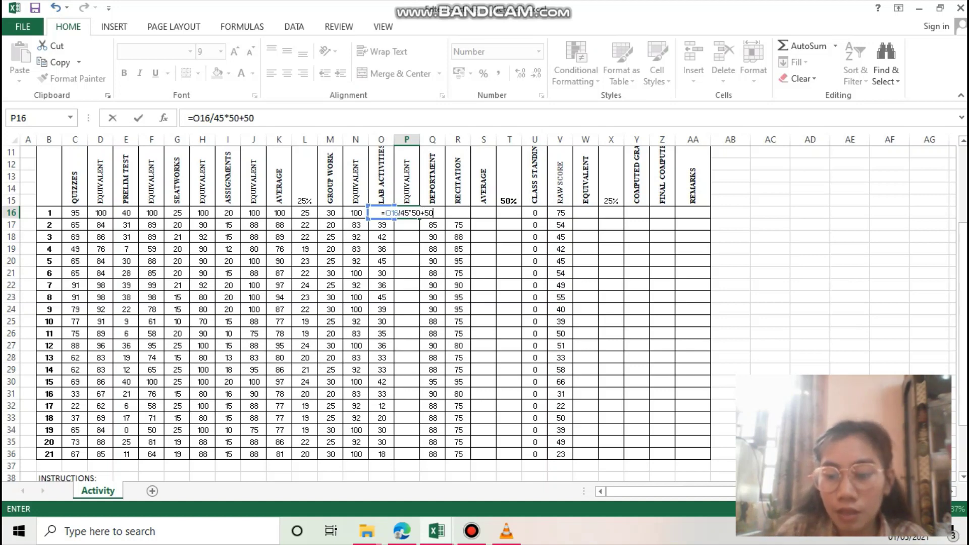
{"action": "key", "text": "Return"}
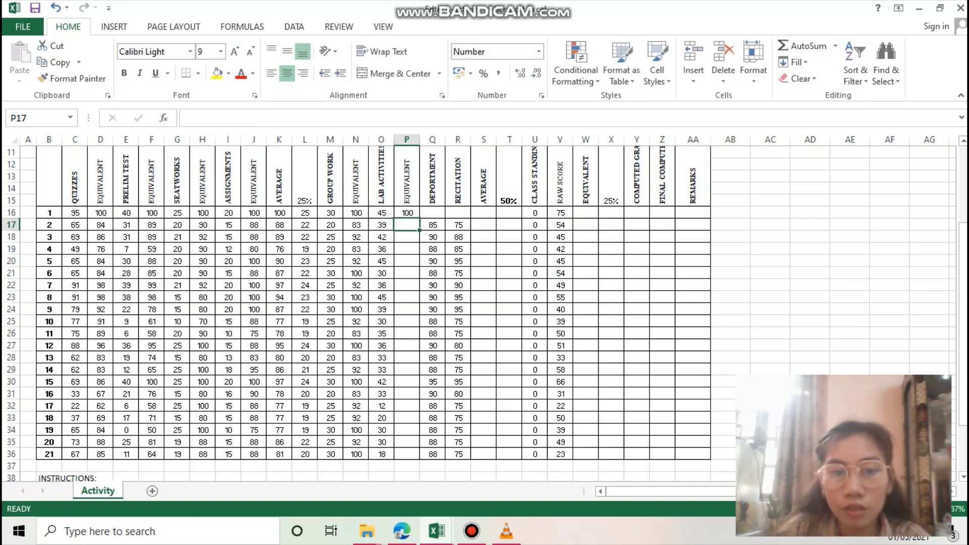
{"action": "left_click", "coordinate": [407, 213]}
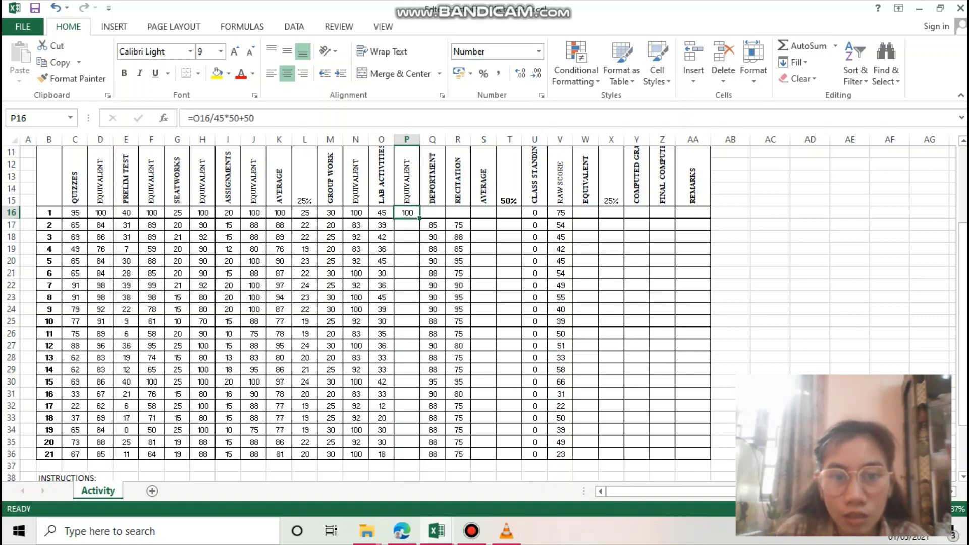
{"action": "left_click_drag", "start_coordinate": [419, 218], "coordinate": [419, 457]}
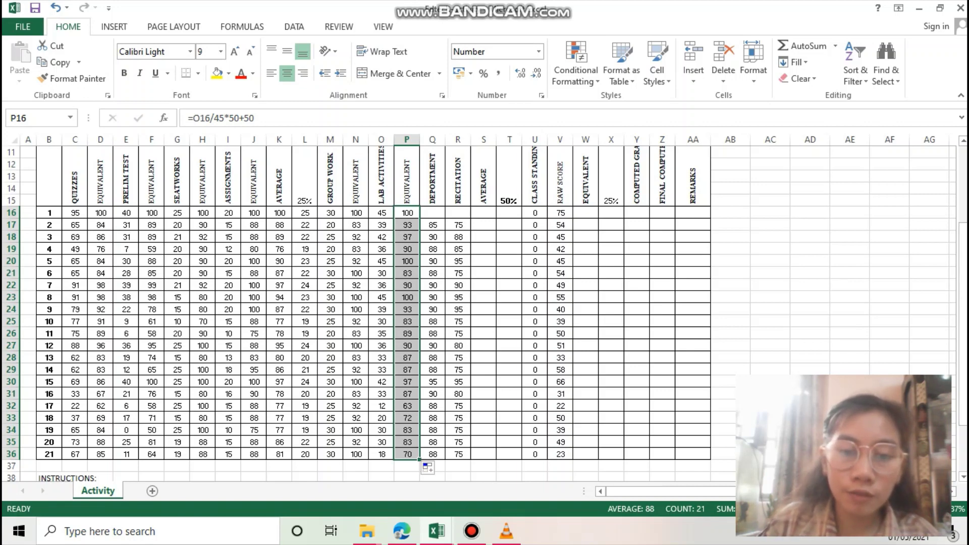
Step: Build a formula in S16 adding the first student's lab activities and group work equivalents, =P16+N16
{"action": "left_click", "coordinate": [483, 212]}
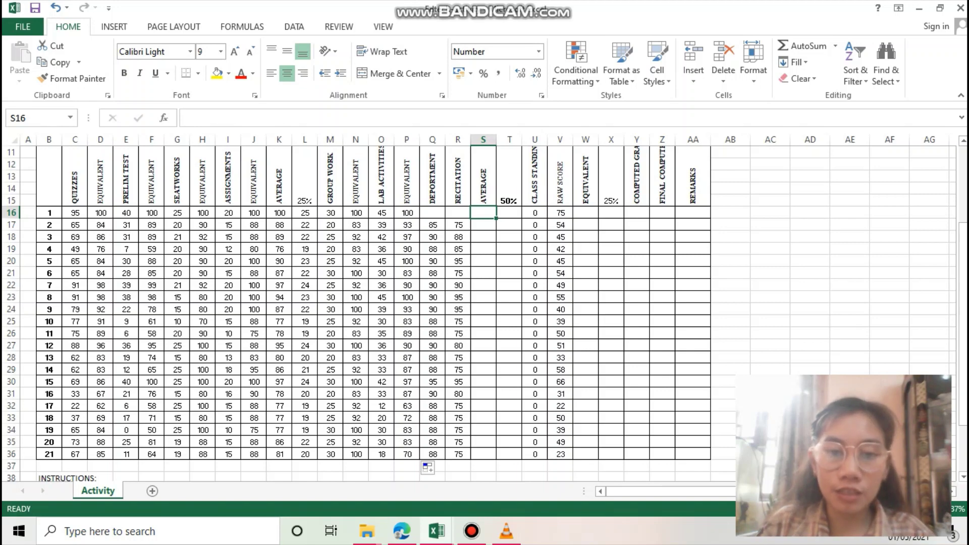
{"action": "type", "text": "="}
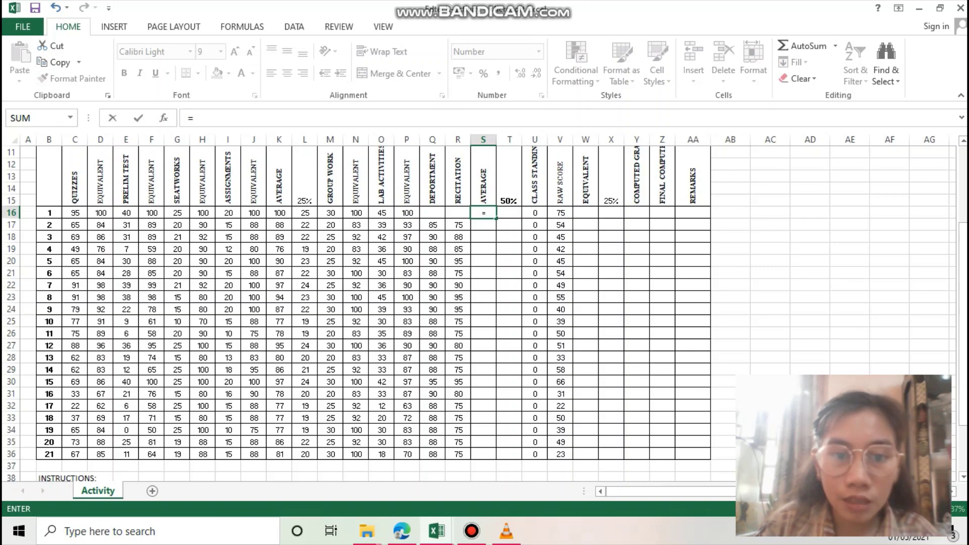
{"action": "left_click", "coordinate": [407, 212]}
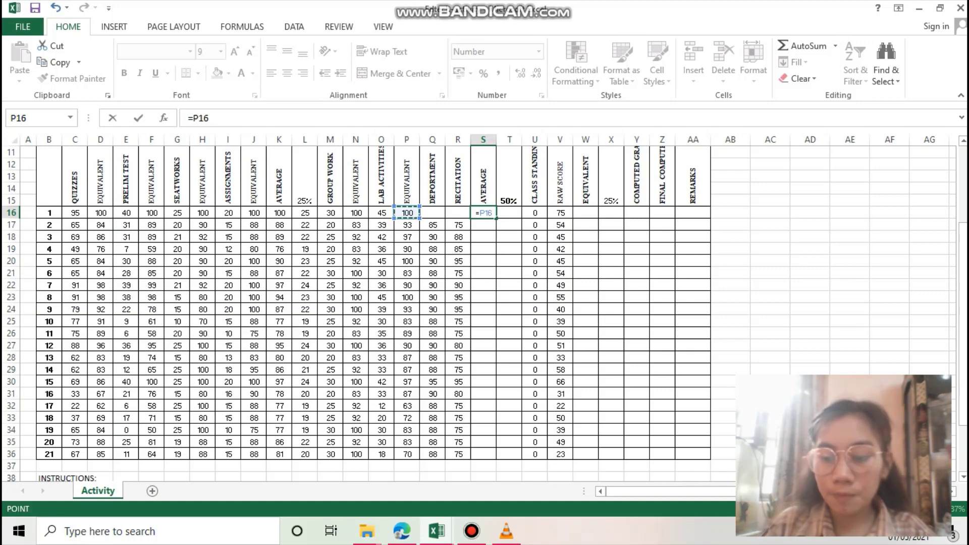
{"action": "type", "text": "+"}
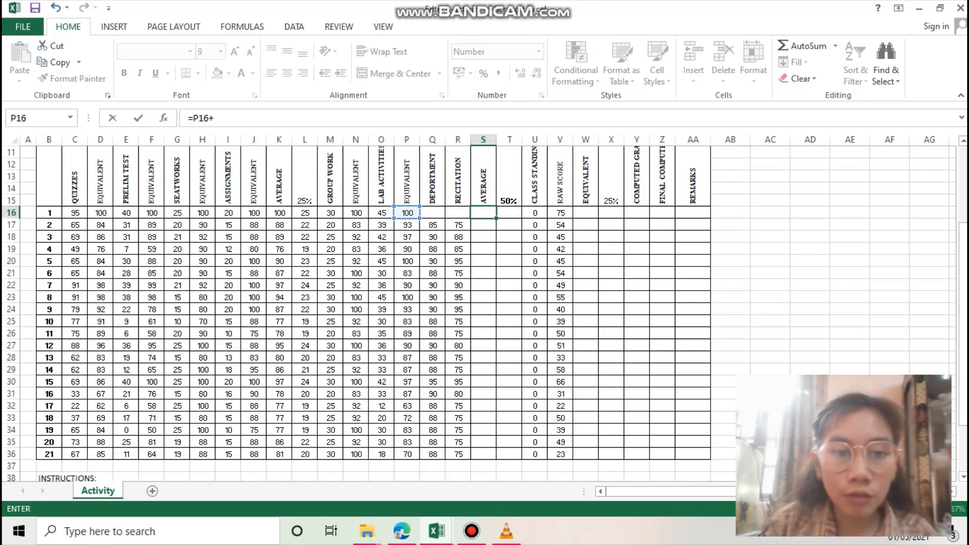
{"action": "left_click", "coordinate": [356, 213]}
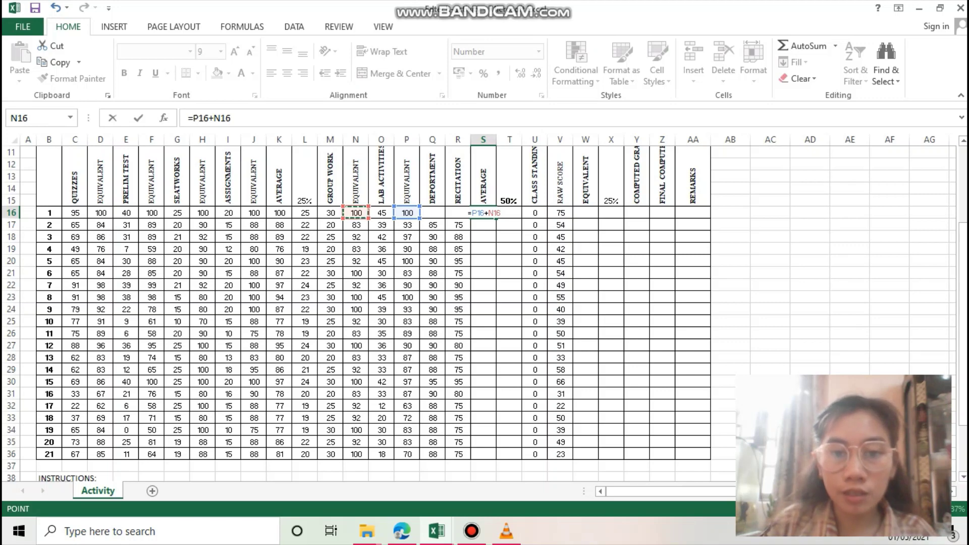
Step: Complete the average in S16 as =(P16+N16)/2 and fill the formula down to S36
{"action": "left_click", "coordinate": [232, 118]}
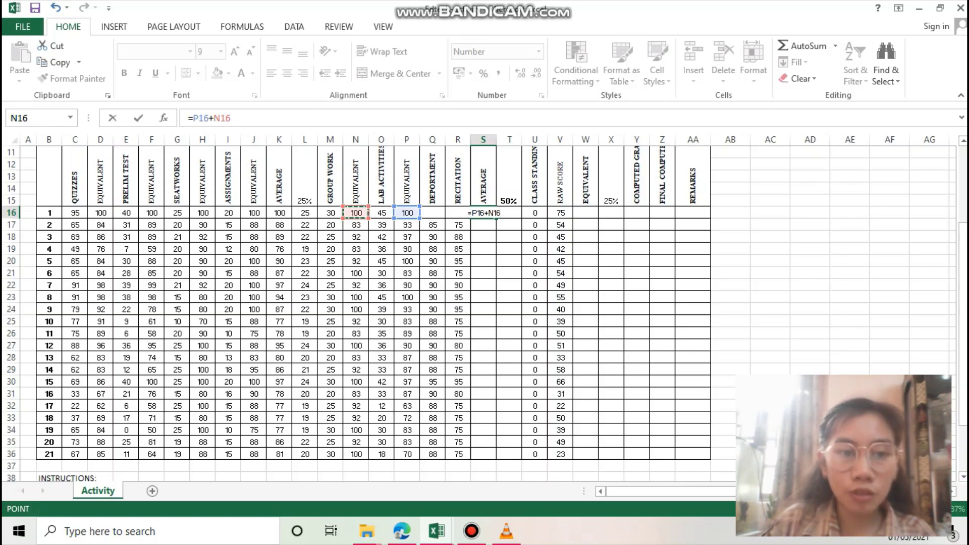
{"action": "type", "text": ")"}
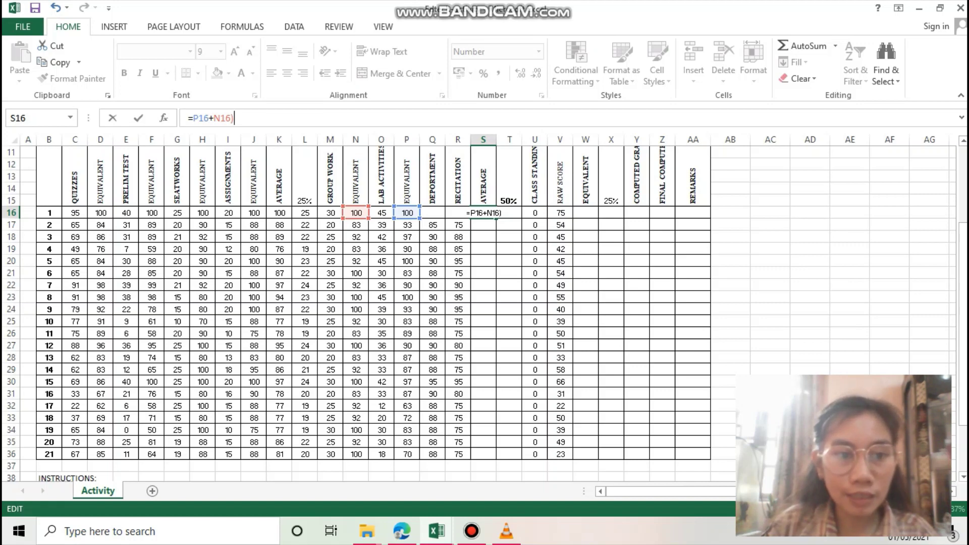
{"action": "left_click", "coordinate": [190, 118]}
{"action": "type", "text": "("}
{"action": "left_click", "coordinate": [237, 118]}
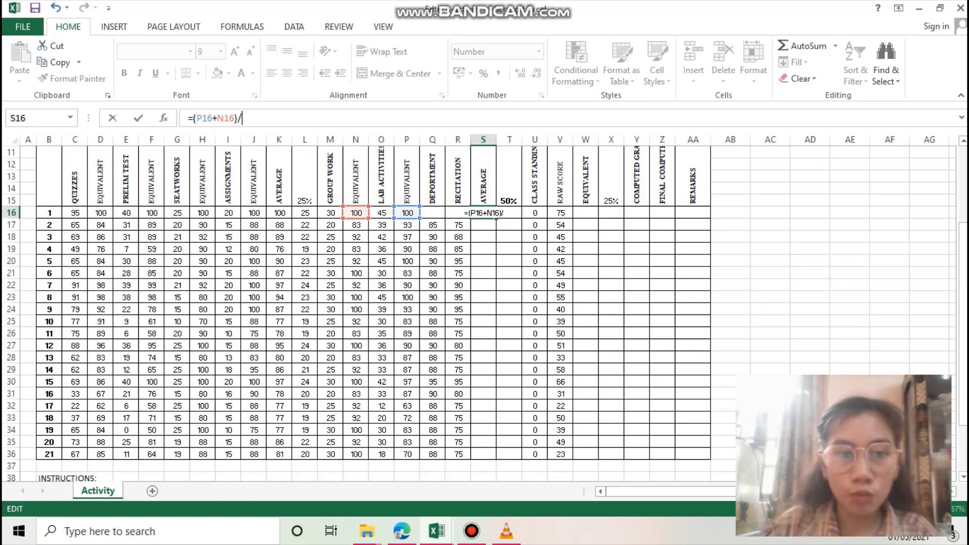
{"action": "type", "text": "/2"}
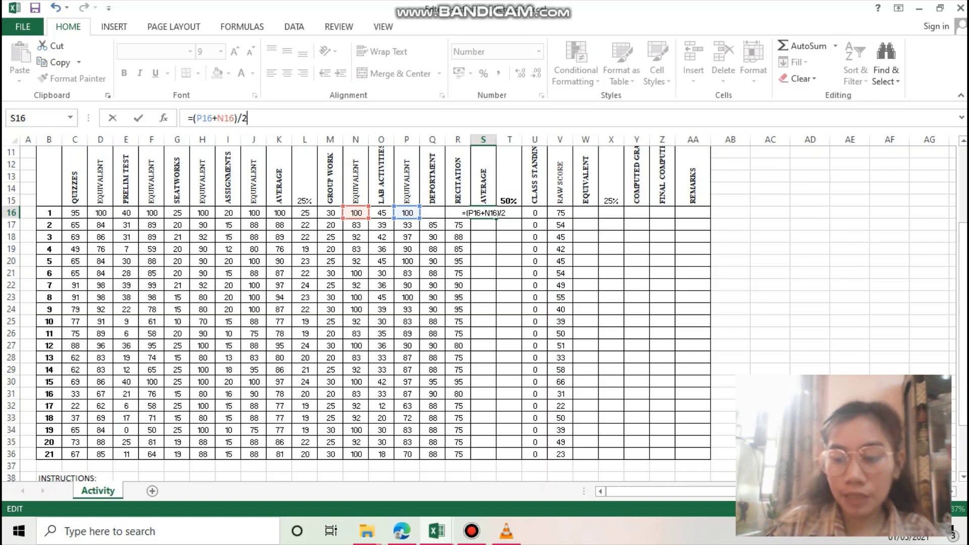
{"action": "key", "text": "Return"}
{"action": "left_click", "coordinate": [483, 212]}
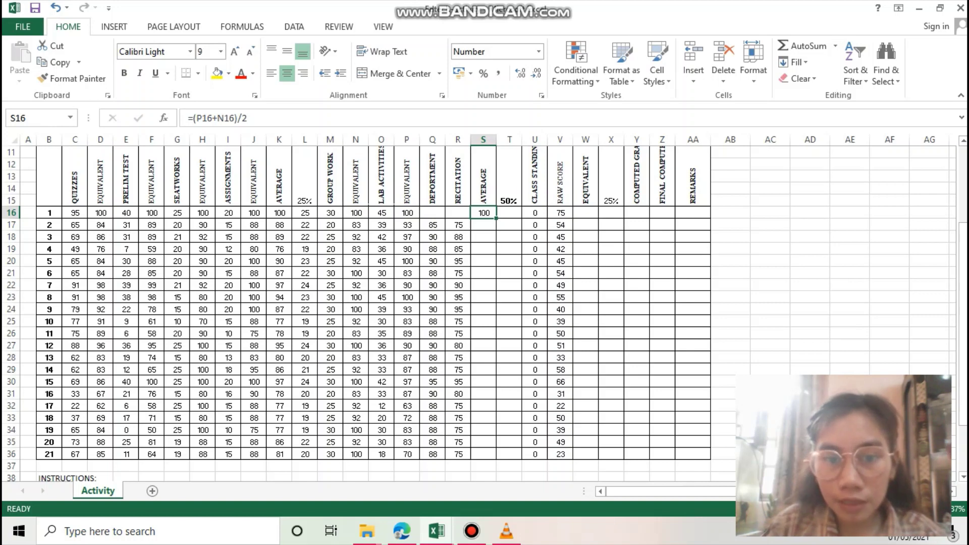
{"action": "left_click_drag", "start_coordinate": [496, 218], "coordinate": [490, 457]}
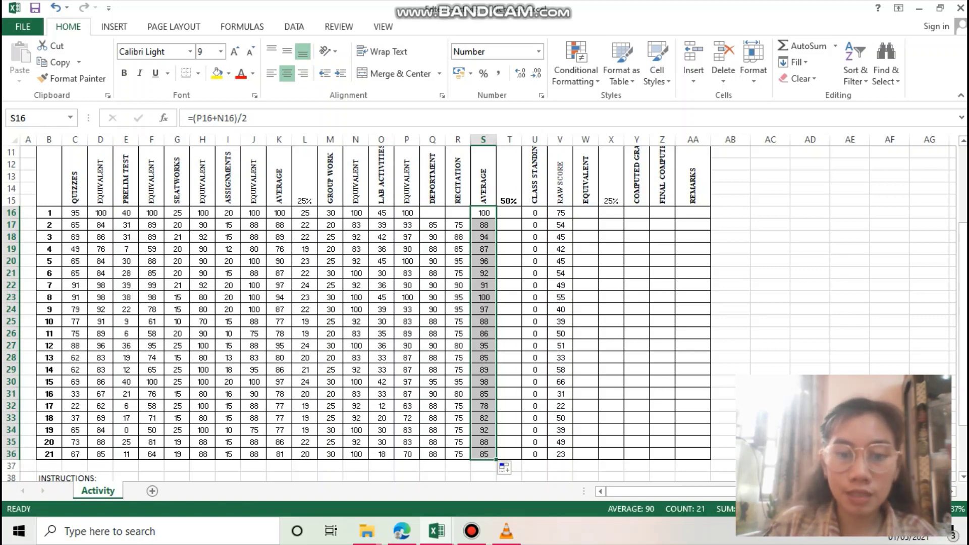
Step: Enter =S16*.50 in T16 for the 50% share of the average and fill the formula down to T36
{"action": "left_click", "coordinate": [508, 213]}
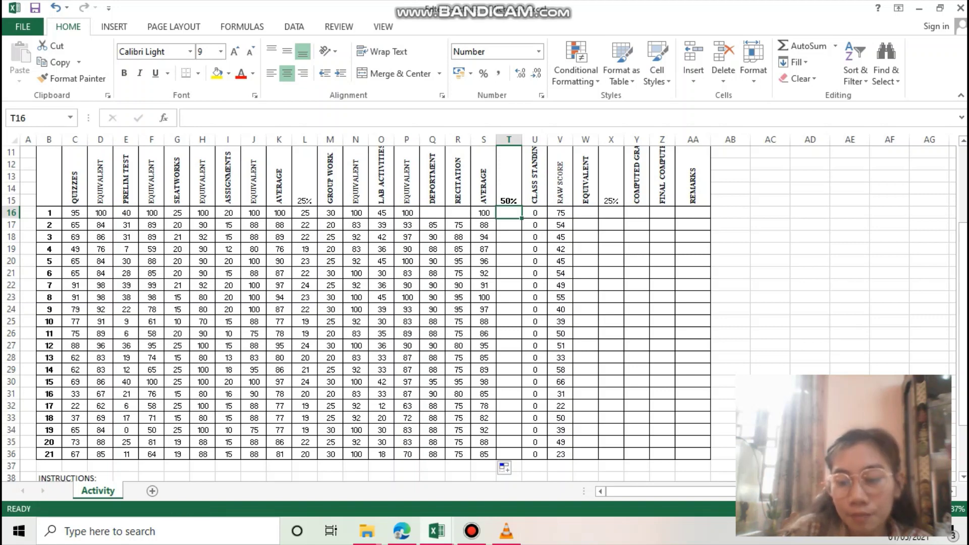
{"action": "type", "text": "="}
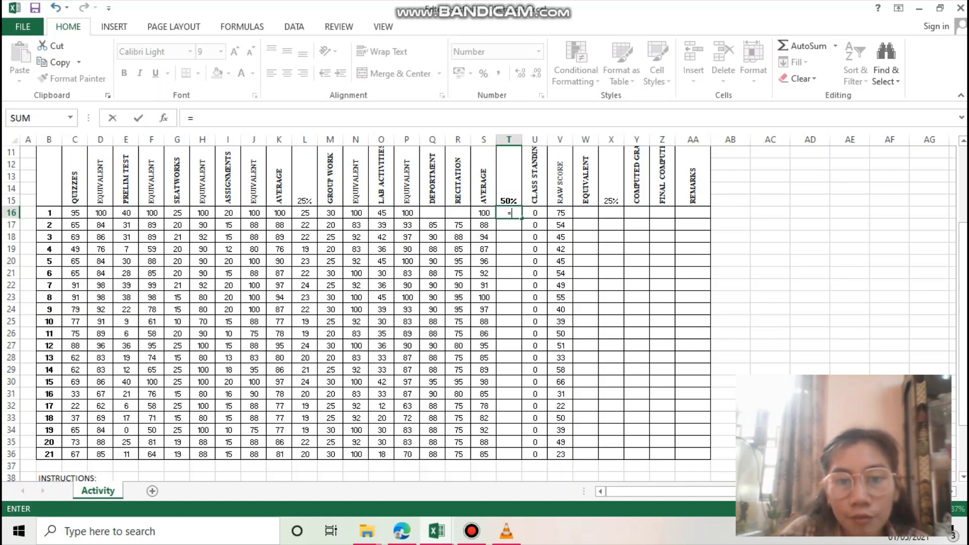
{"action": "left_click", "coordinate": [484, 213]}
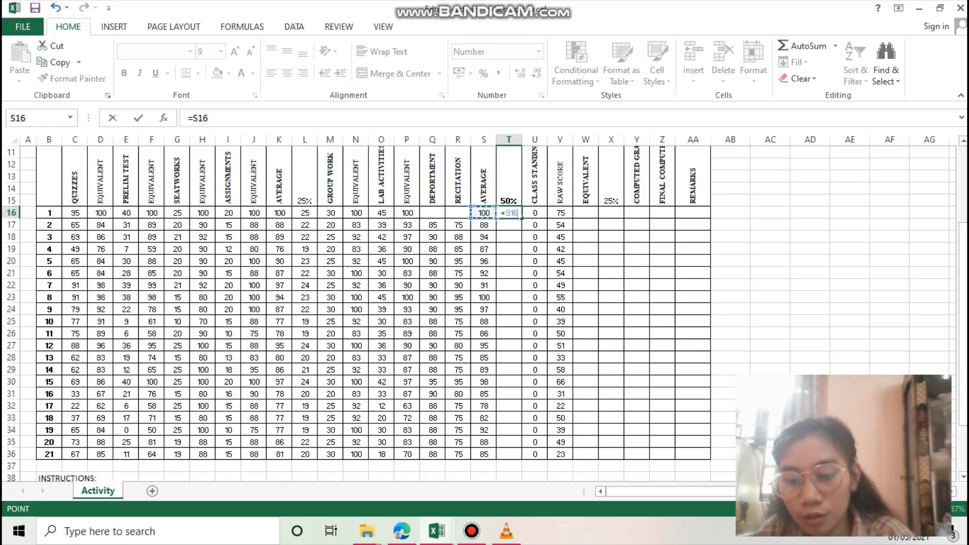
{"action": "type", "text": "*"}
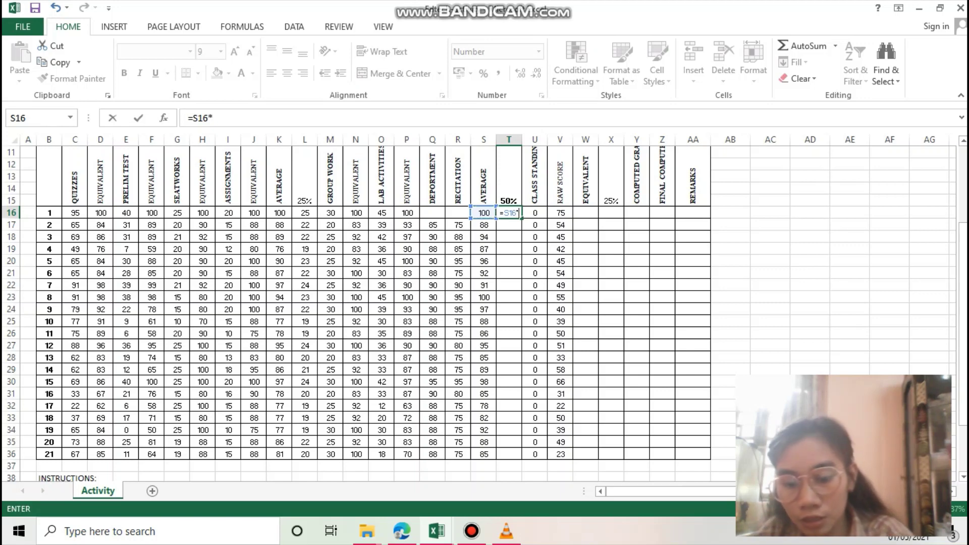
{"action": "type", "text": ".50"}
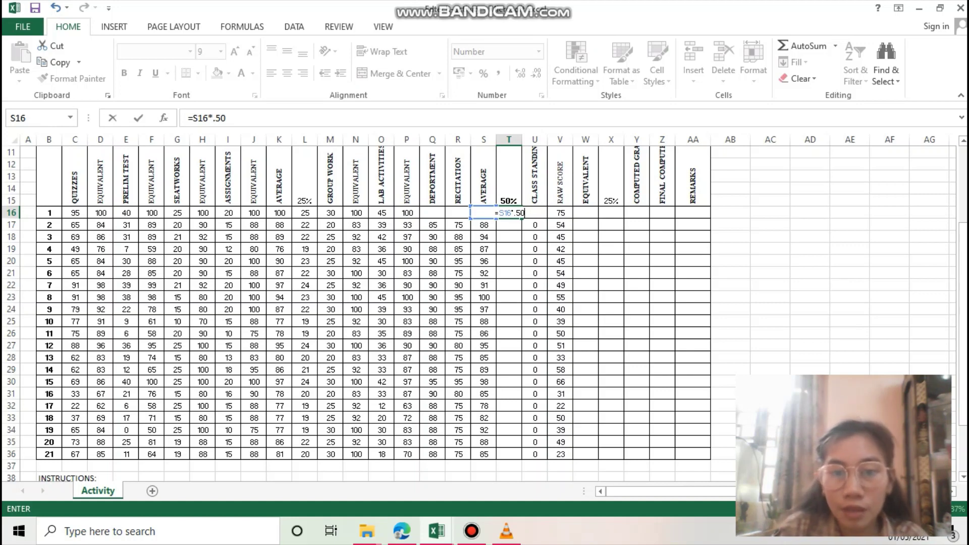
{"action": "key", "text": "Return"}
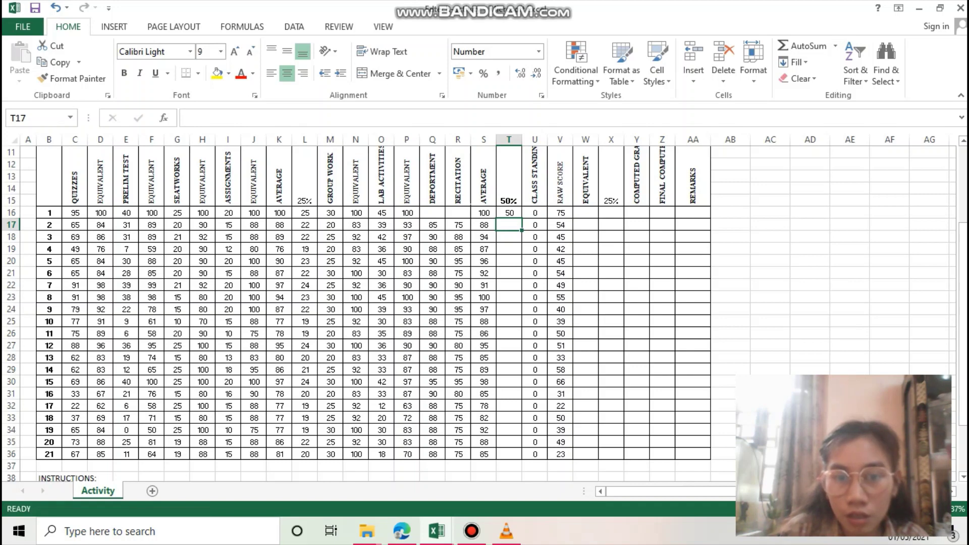
{"action": "left_click", "coordinate": [510, 213]}
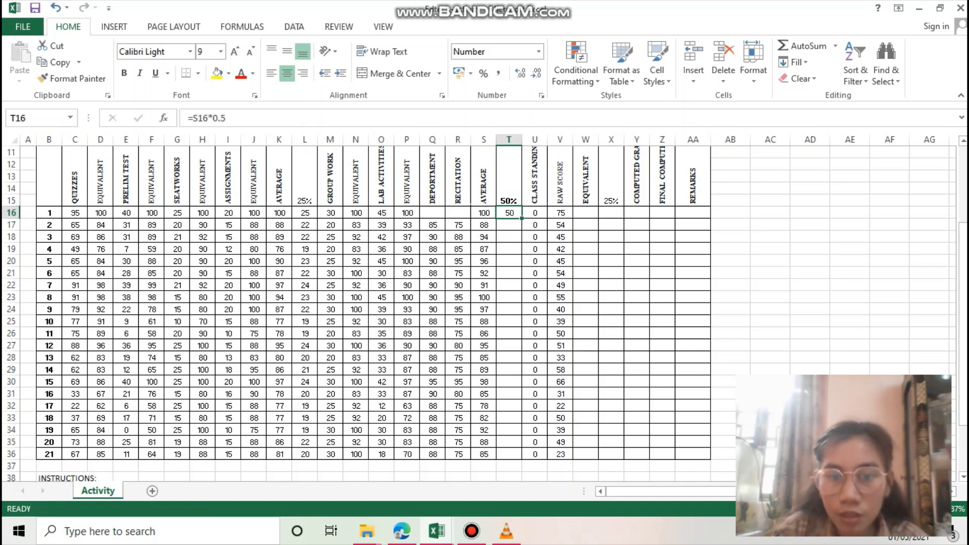
{"action": "left_click_drag", "start_coordinate": [522, 218], "coordinate": [514, 454]}
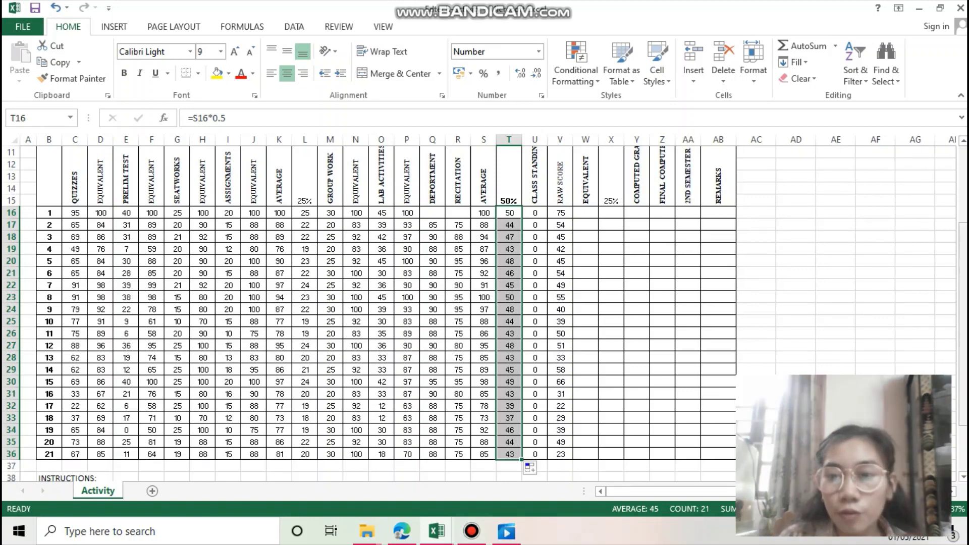
Step: Enter =V16/75*50+50 in W16 for the raw score equivalent and fill the formula down to W36
{"action": "left_click_drag", "start_coordinate": [963, 348], "coordinate": [963, 341]}
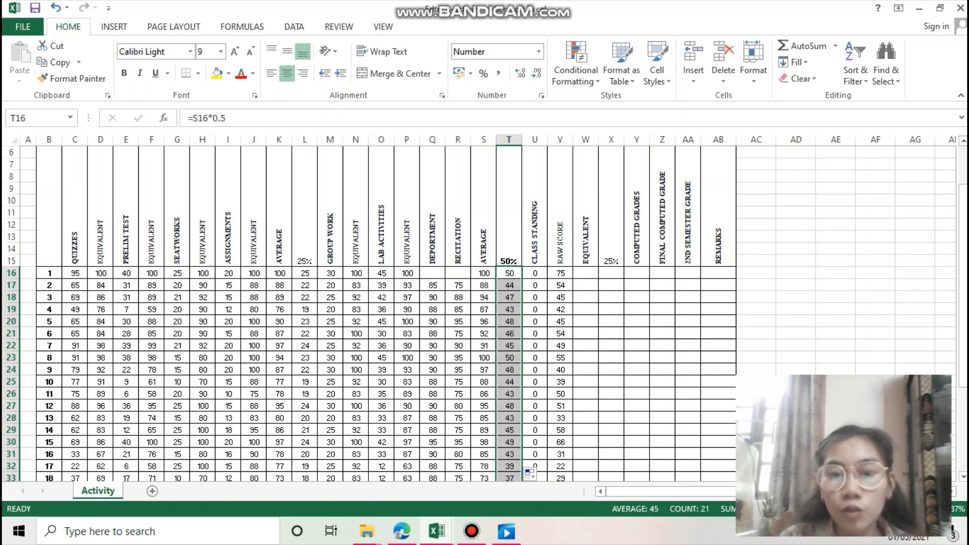
{"action": "left_click_drag", "start_coordinate": [586, 212], "coordinate": [586, 273]}
{"action": "left_click", "coordinate": [586, 285]}
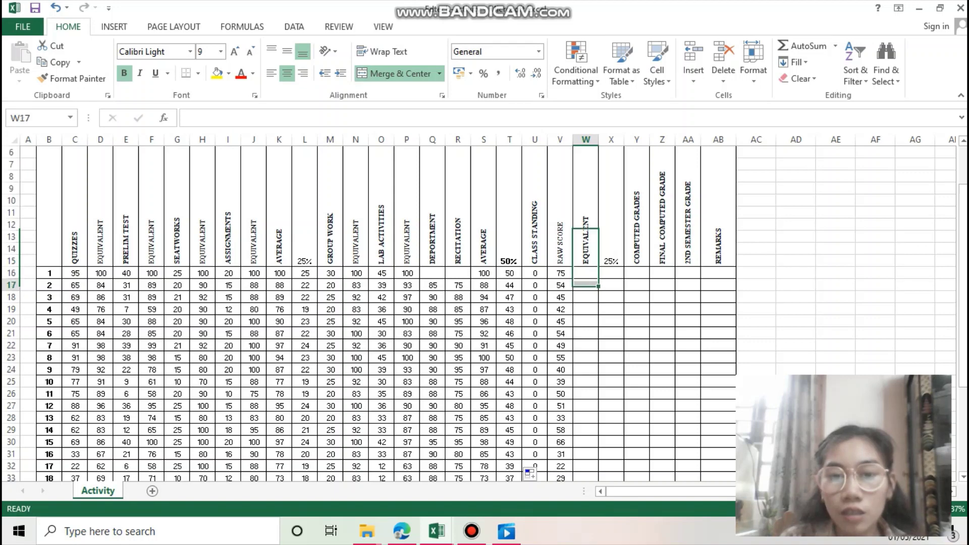
{"action": "left_click", "coordinate": [585, 273]}
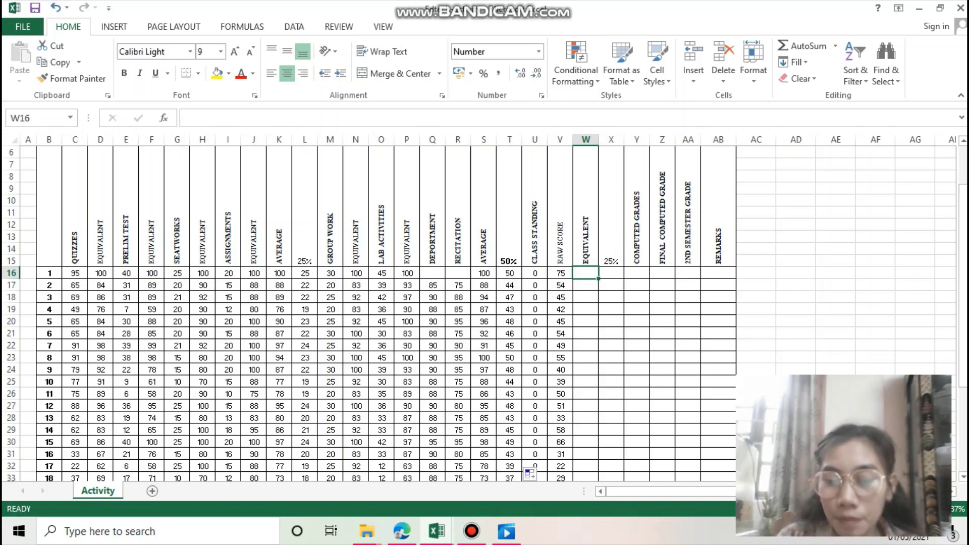
{"action": "type", "text": "="}
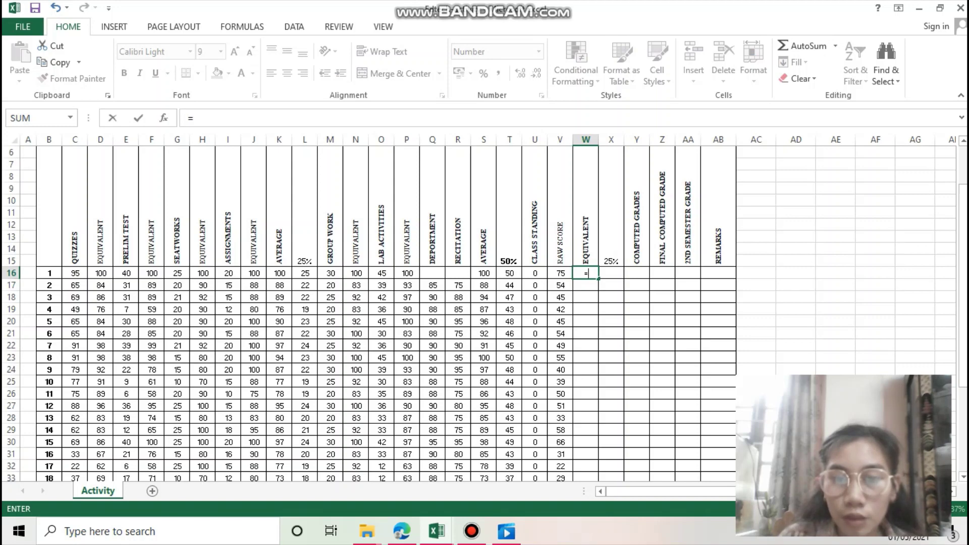
{"action": "key", "text": "Left"}
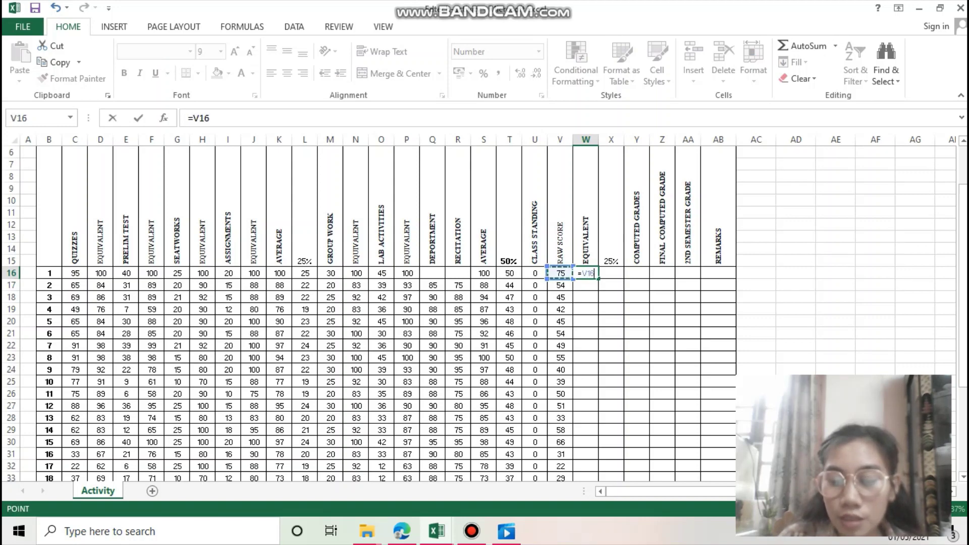
{"action": "type", "text": "/"}
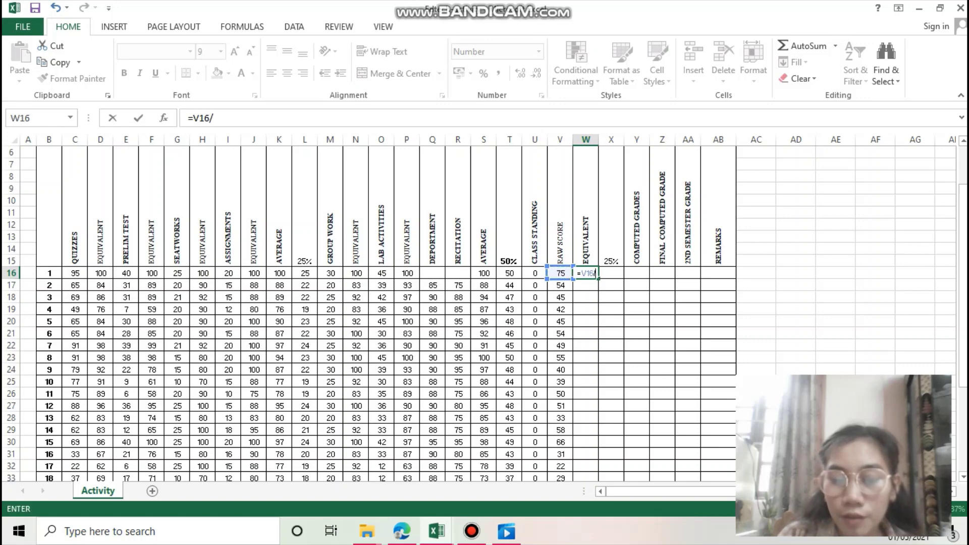
{"action": "type", "text": "75"}
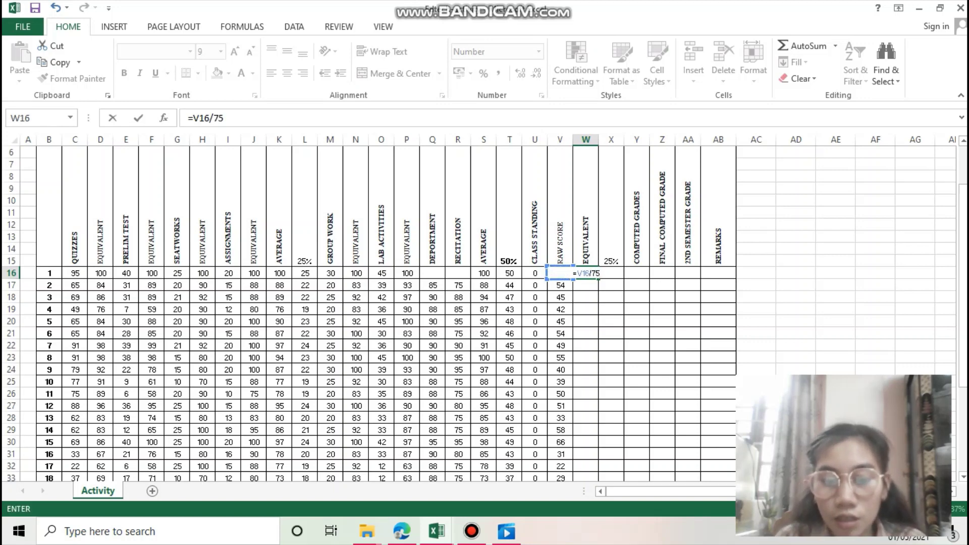
{"action": "type", "text": "*"}
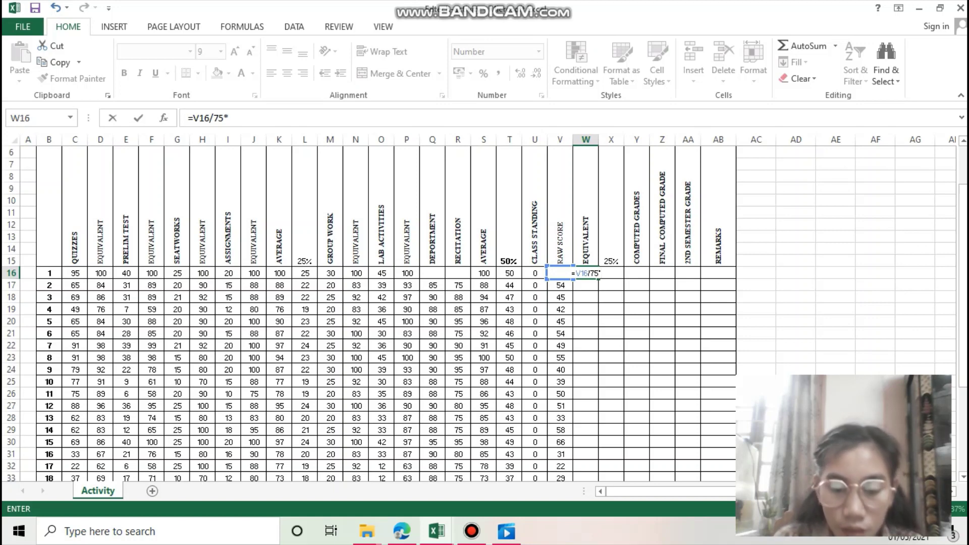
{"action": "type", "text": "50"}
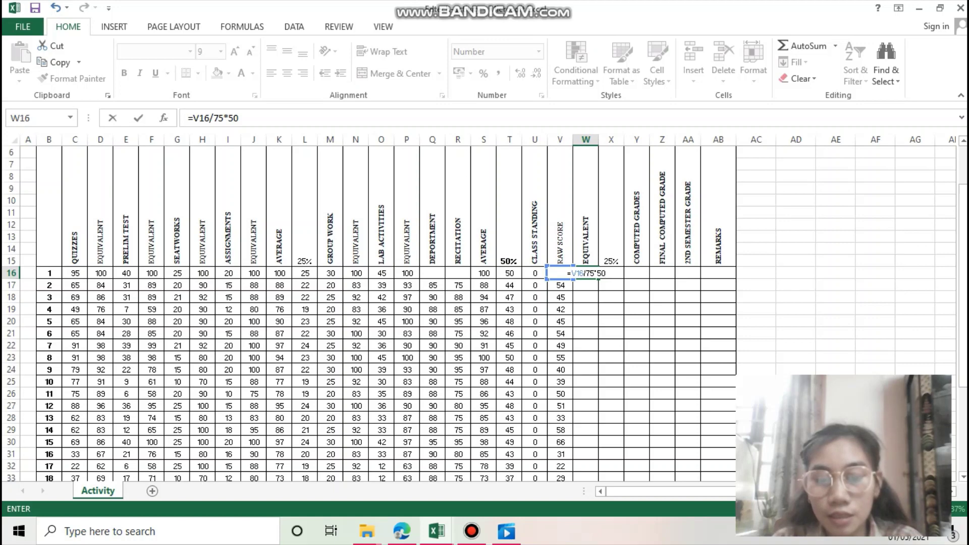
{"action": "type", "text": "+50"}
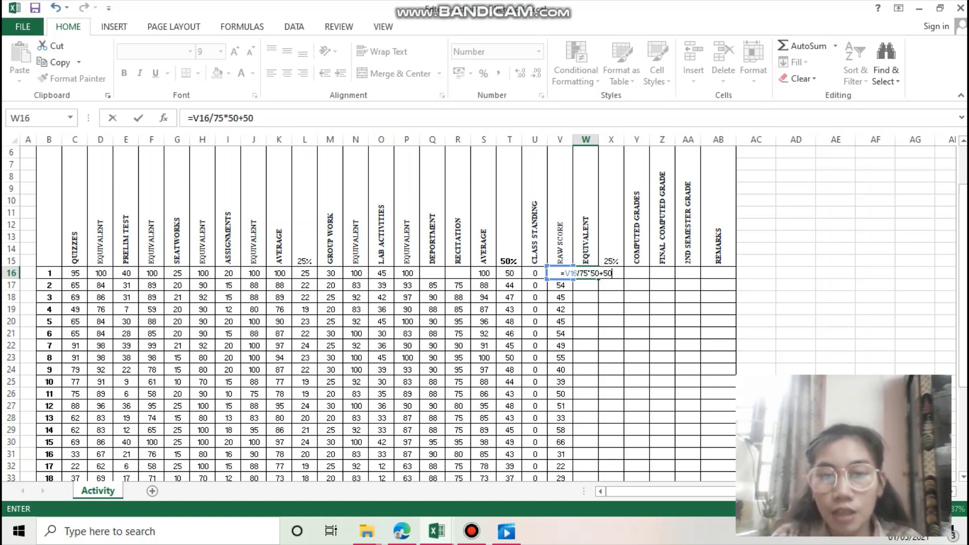
{"action": "key", "text": "Return"}
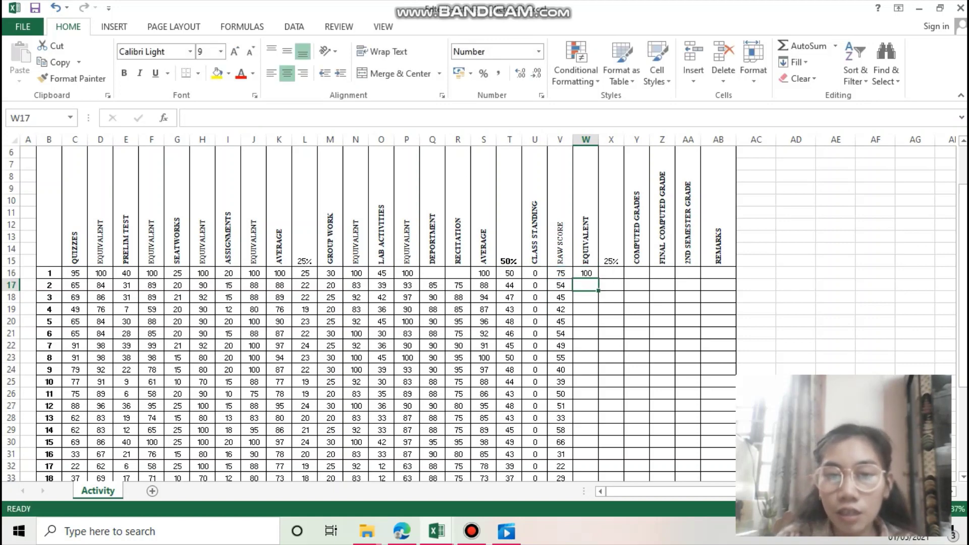
{"action": "left_click", "coordinate": [585, 273]}
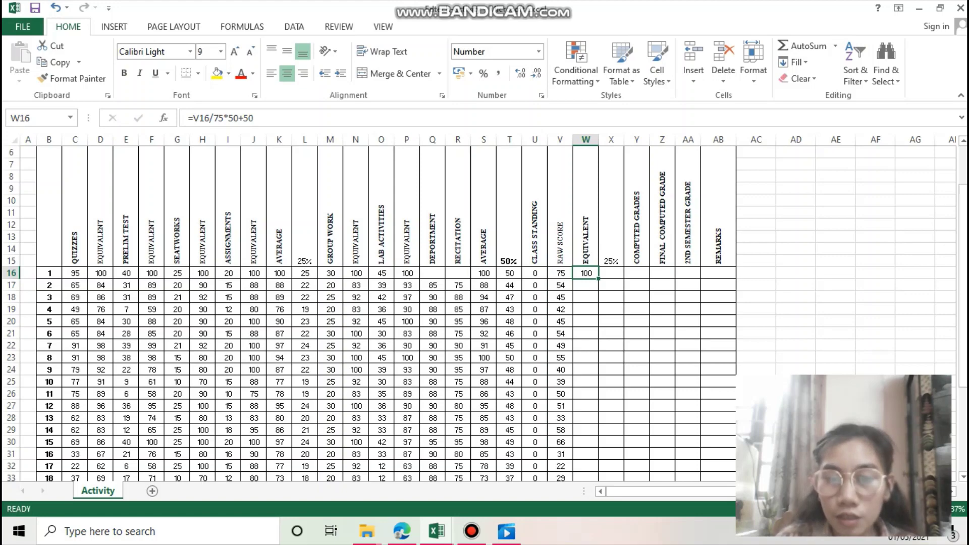
{"action": "left_click_drag", "start_coordinate": [599, 278], "coordinate": [589, 457]}
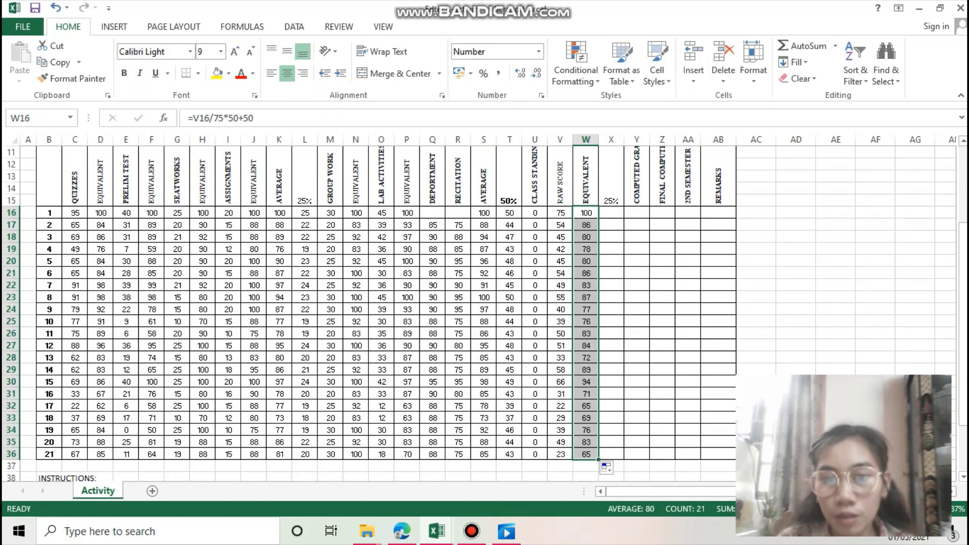
Step: Enter =W16*.25 in X16 for the 25% share of the raw score equivalent and fill the formula down to X36
{"action": "left_click", "coordinate": [611, 213]}
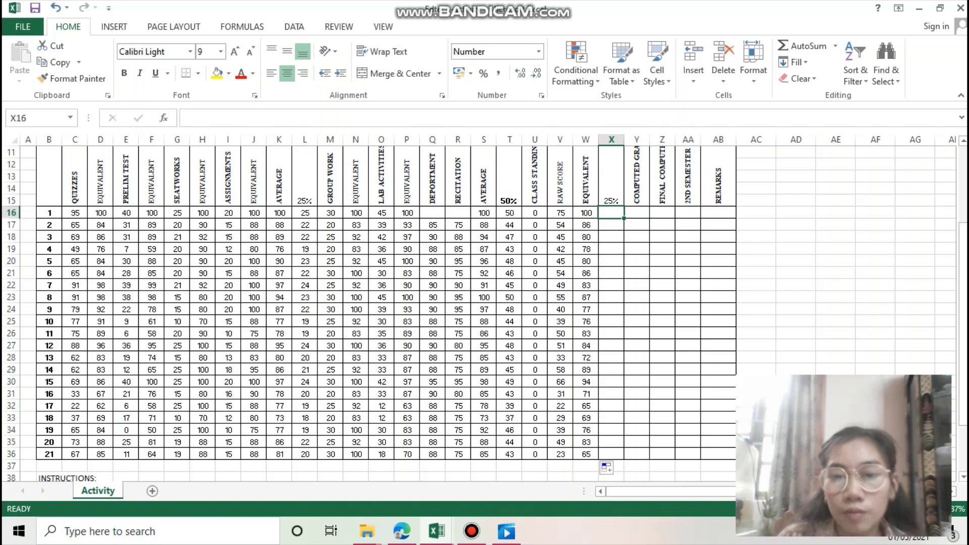
{"action": "left_click_drag", "start_coordinate": [657, 331], "coordinate": [768, 379]}
{"action": "left_click_drag", "start_coordinate": [618, 257], "coordinate": [676, 290]}
{"action": "left_click", "coordinate": [611, 225]}
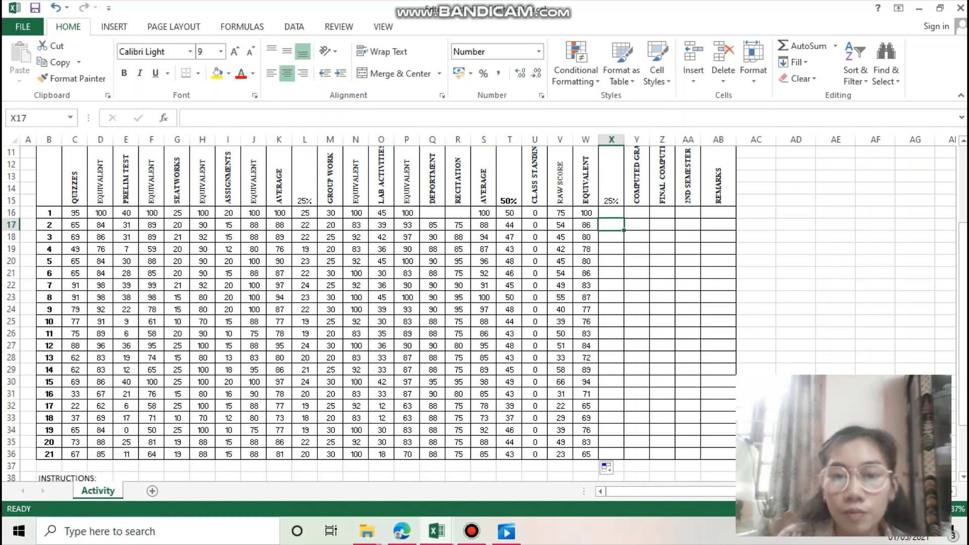
{"action": "left_click", "coordinate": [611, 212]}
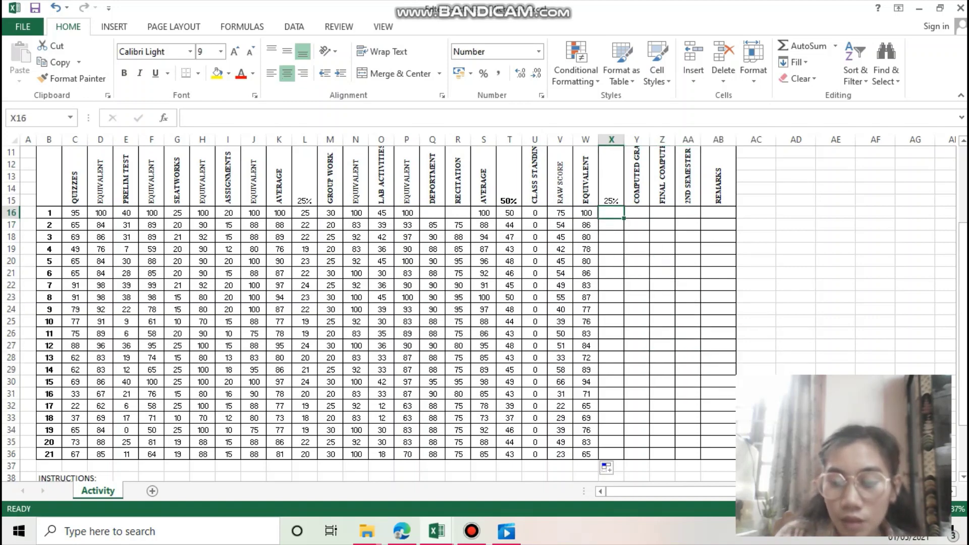
{"action": "double_click", "coordinate": [612, 213]}
{"action": "type", "text": "="}
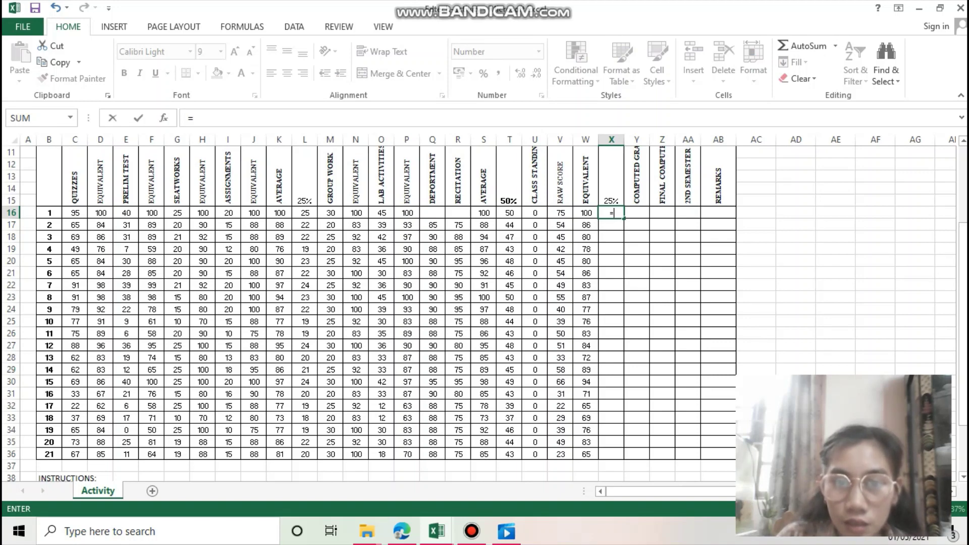
{"action": "key", "text": "Left"}
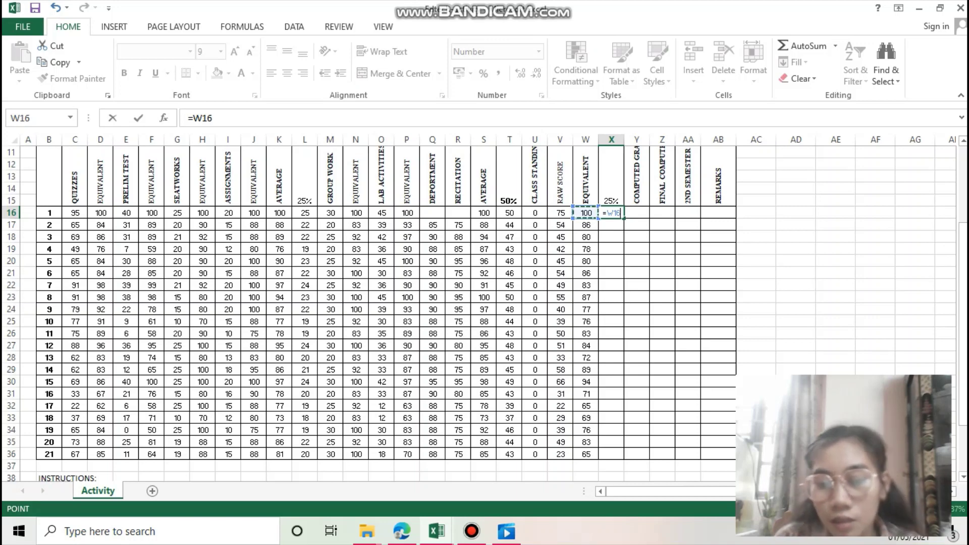
{"action": "type", "text": "*"}
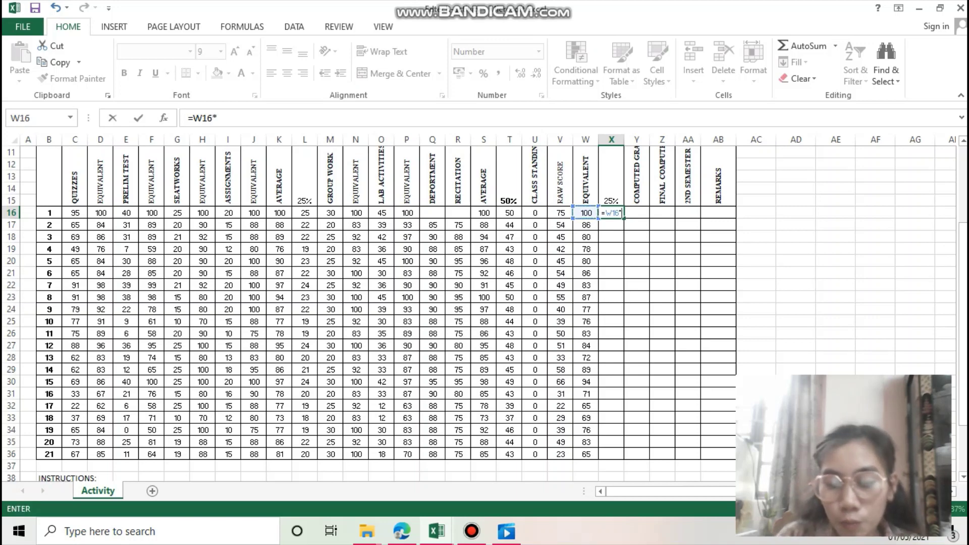
{"action": "type", "text": ".25"}
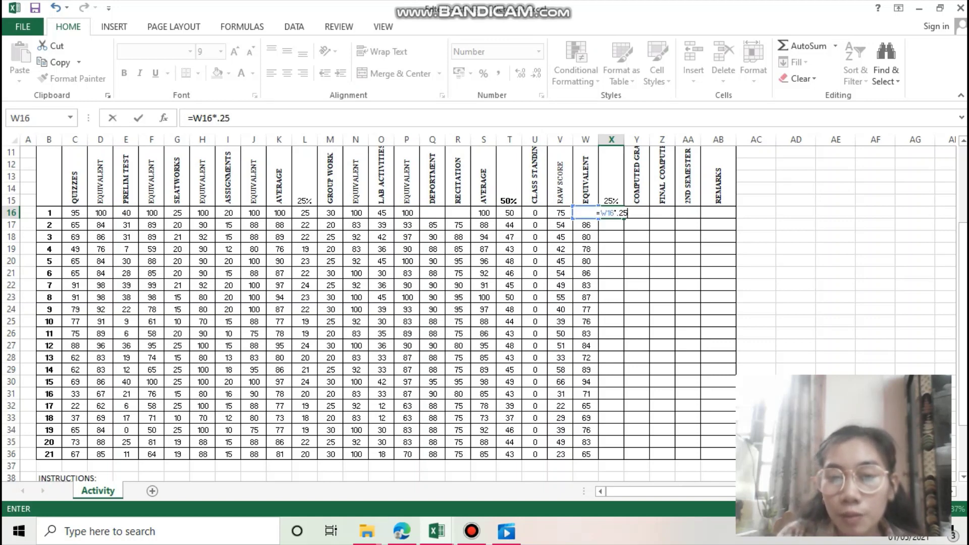
{"action": "key", "text": "Return"}
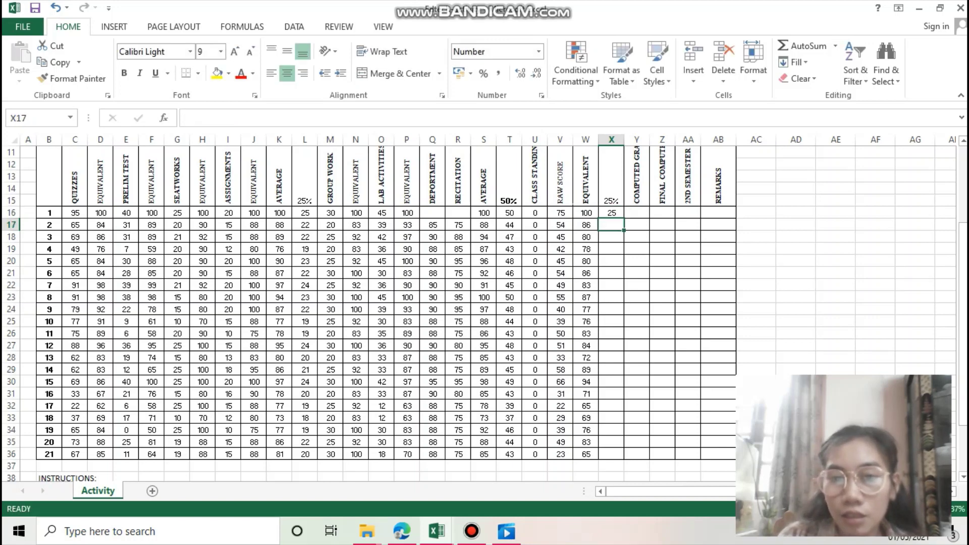
{"action": "left_click", "coordinate": [611, 213]}
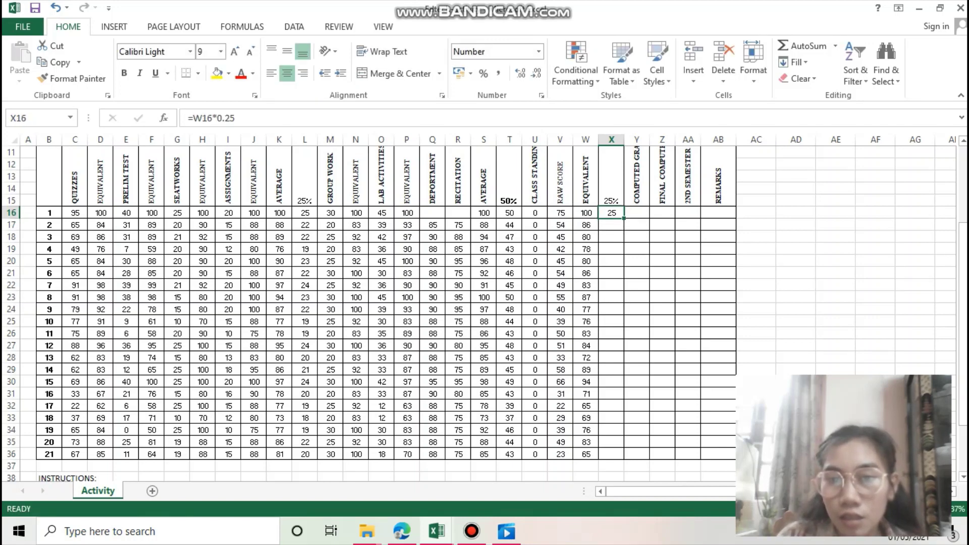
{"action": "left_click_drag", "start_coordinate": [624, 218], "coordinate": [625, 460]}
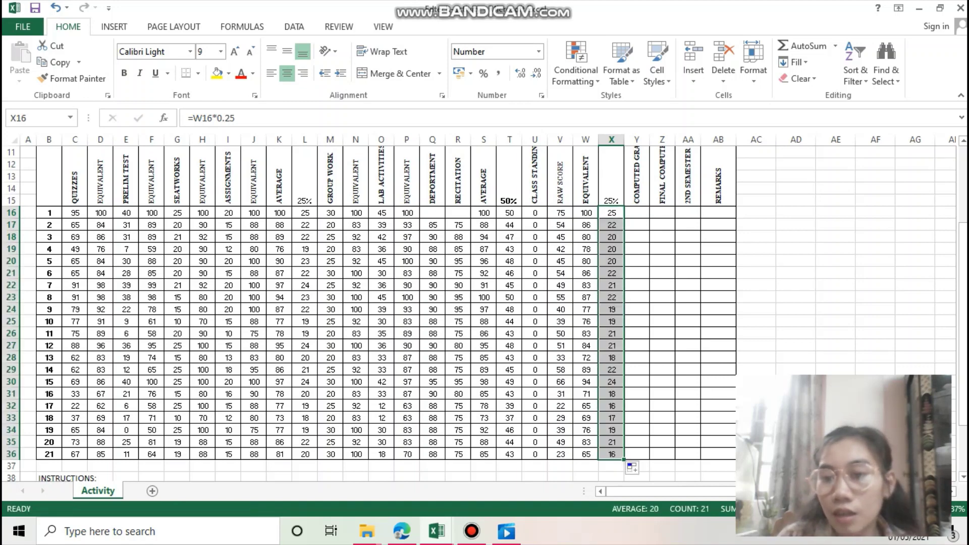
Step: Enter =X16+T16+L16 in Y16 for the computed grade and fill the formula down to Y36
{"action": "left_click_drag", "start_coordinate": [963, 303], "coordinate": [963, 346]}
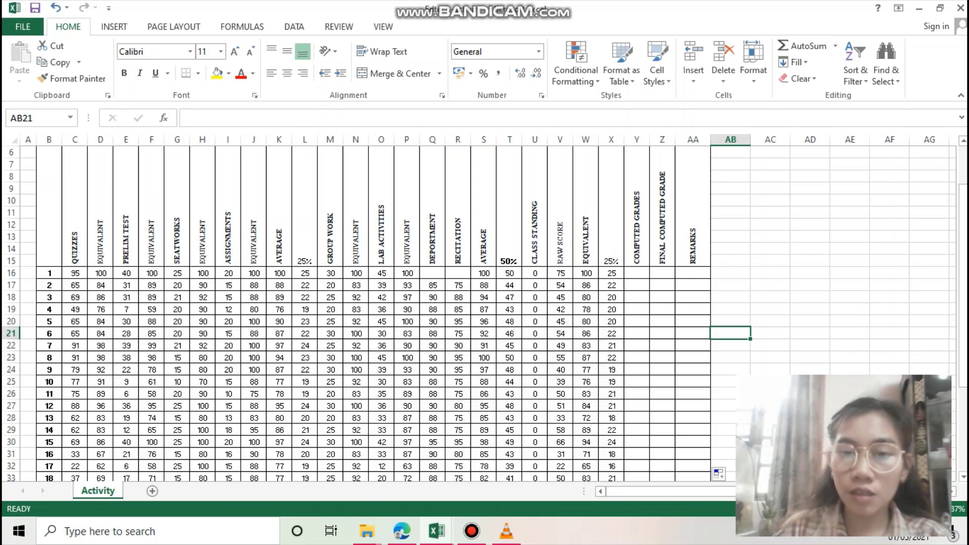
{"action": "left_click", "coordinate": [637, 273]}
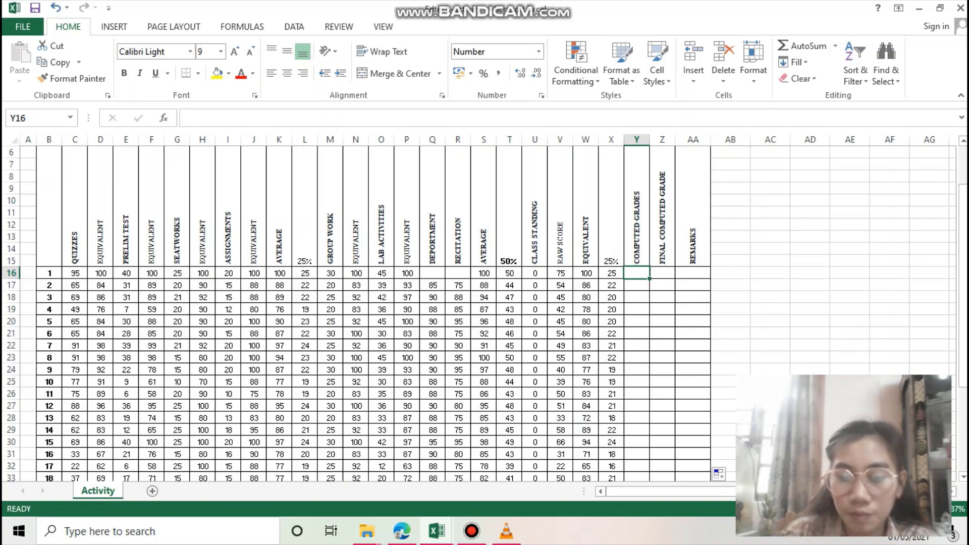
{"action": "type", "text": "="}
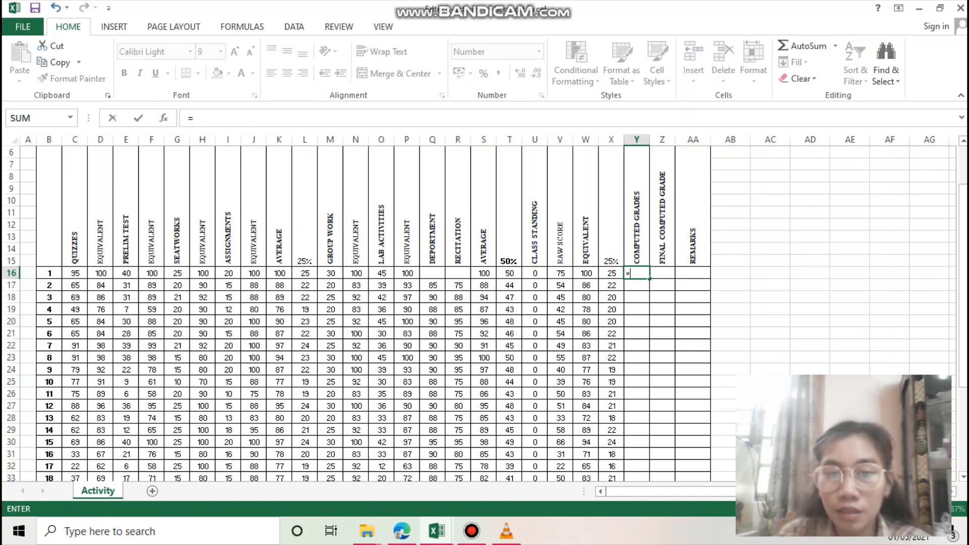
{"action": "key", "text": "Left"}
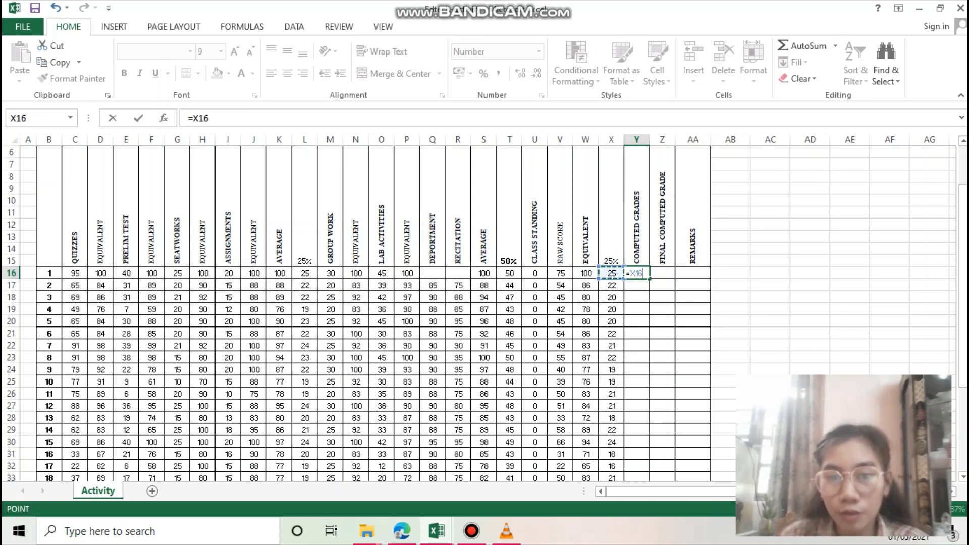
{"action": "type", "text": "+"}
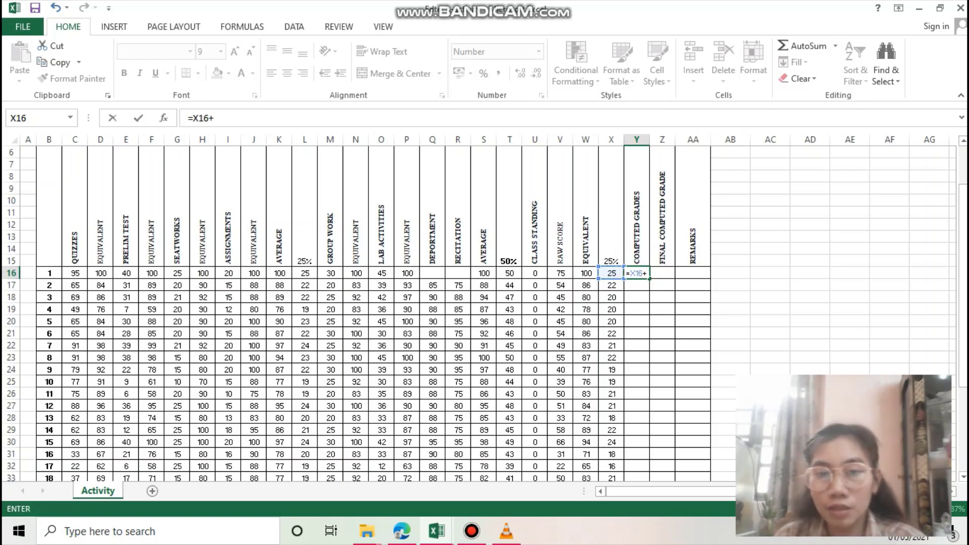
{"action": "left_click", "coordinate": [509, 273]}
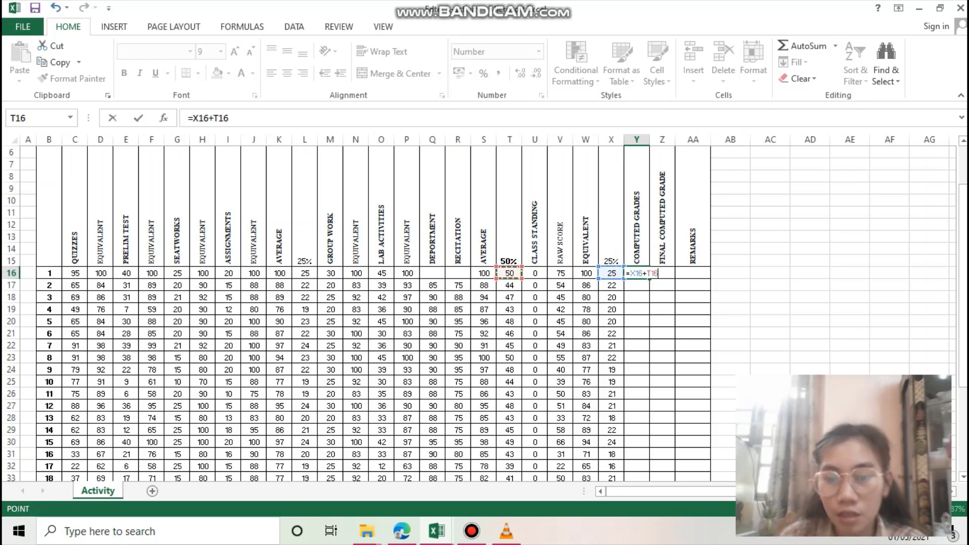
{"action": "type", "text": "+"}
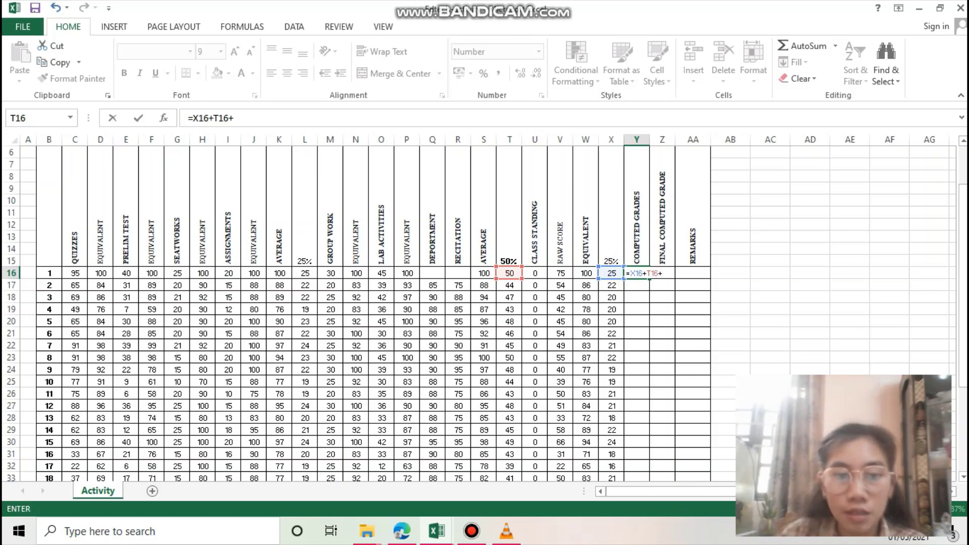
{"action": "left_click", "coordinate": [305, 273]}
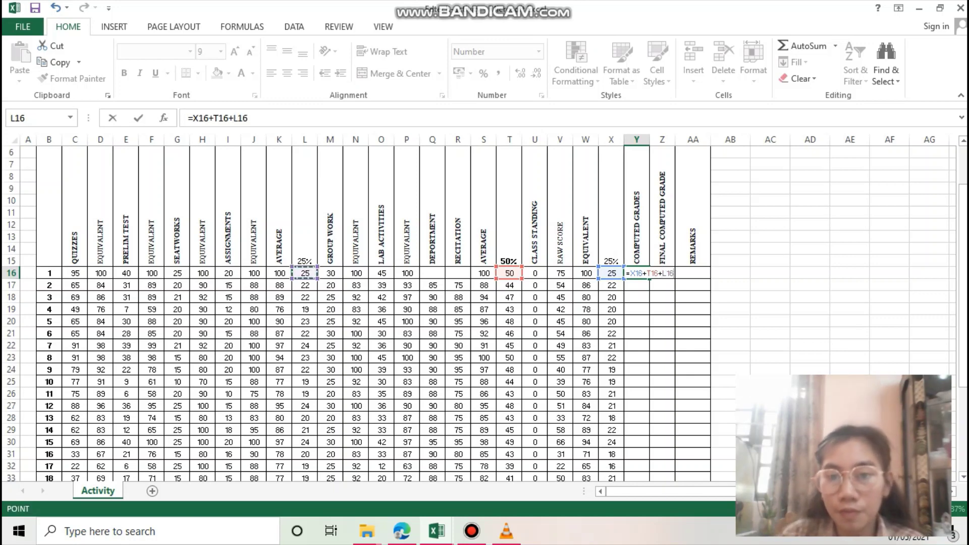
{"action": "key", "text": "Return"}
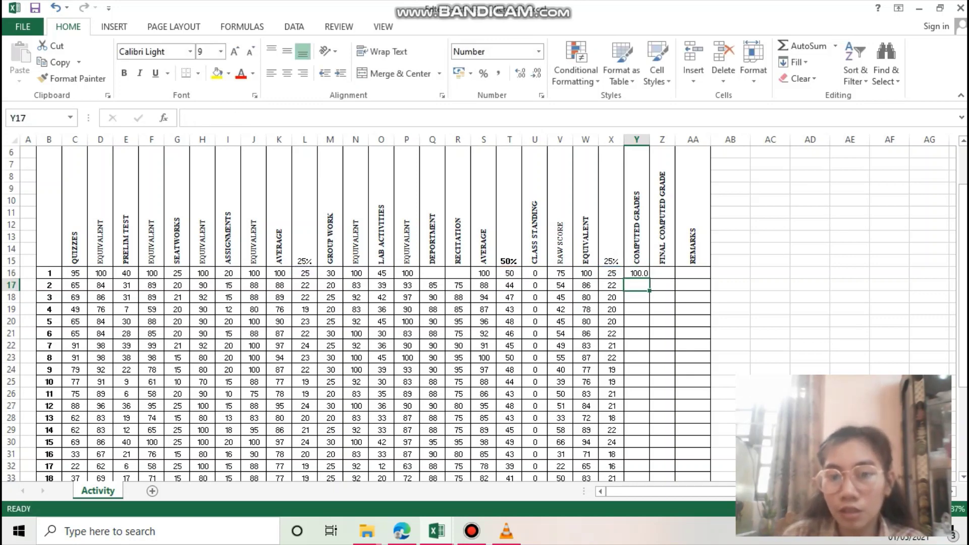
{"action": "left_click", "coordinate": [637, 274]}
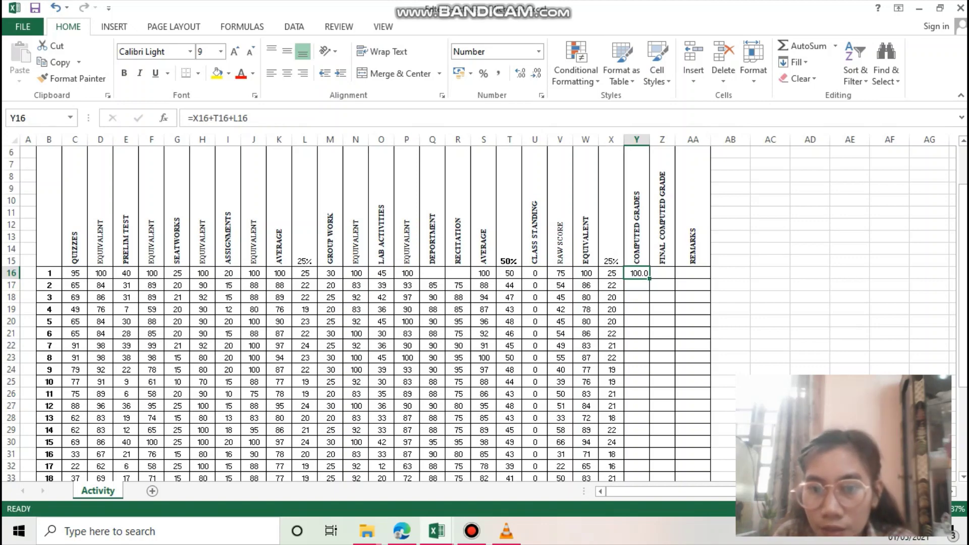
{"action": "left_click_drag", "start_coordinate": [649, 278], "coordinate": [649, 460]}
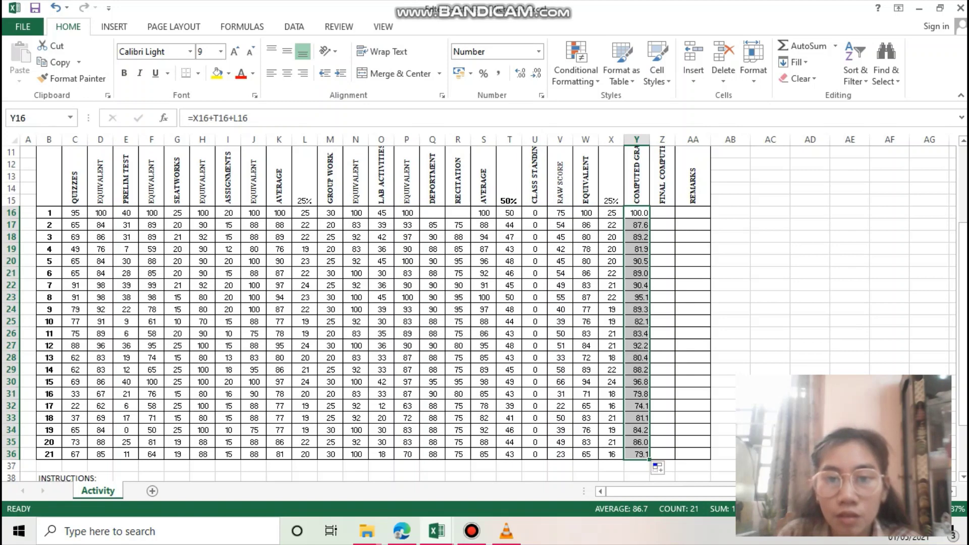
Step: Begin the final computed grade formula in Z16 with the sum =Y16+S16+K16
{"action": "left_click", "coordinate": [662, 212]}
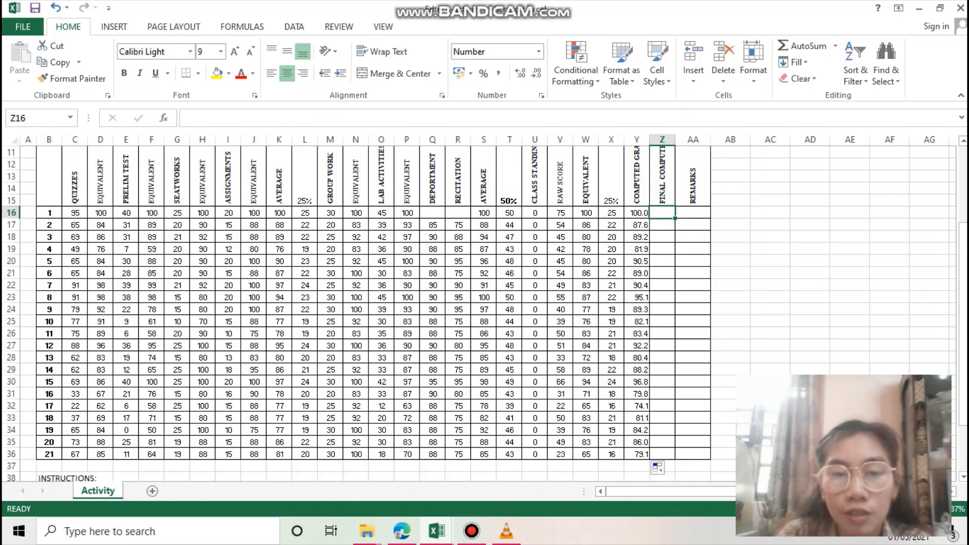
{"action": "type", "text": "="}
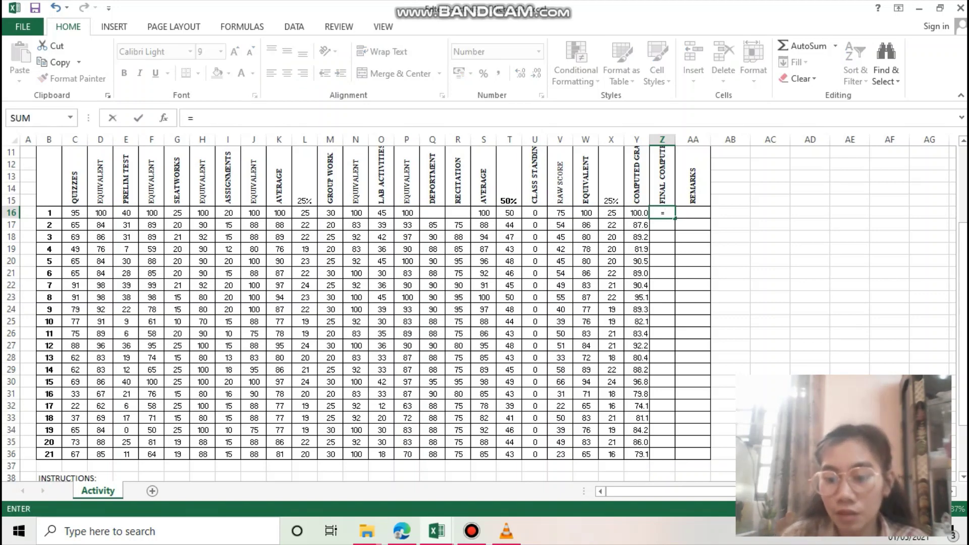
{"action": "key", "text": "Left"}
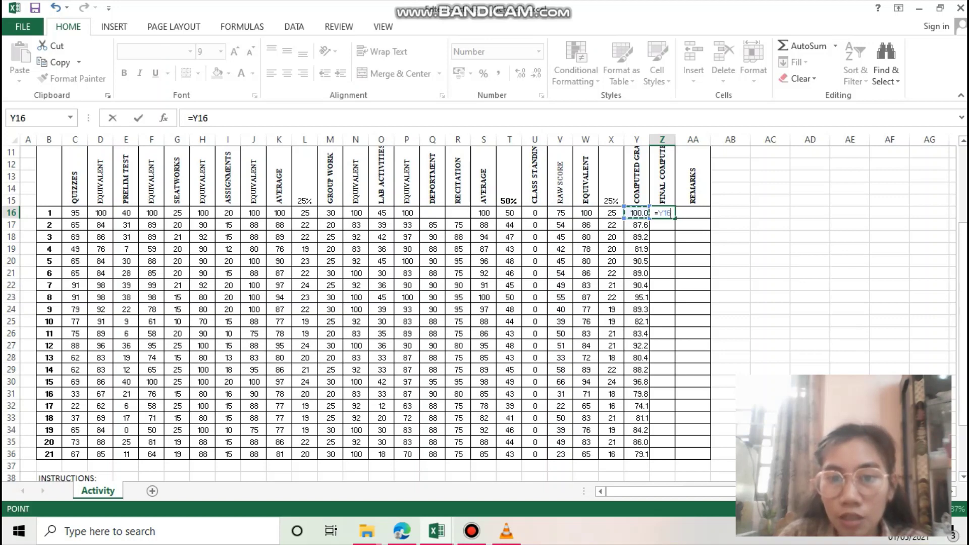
{"action": "type", "text": "+"}
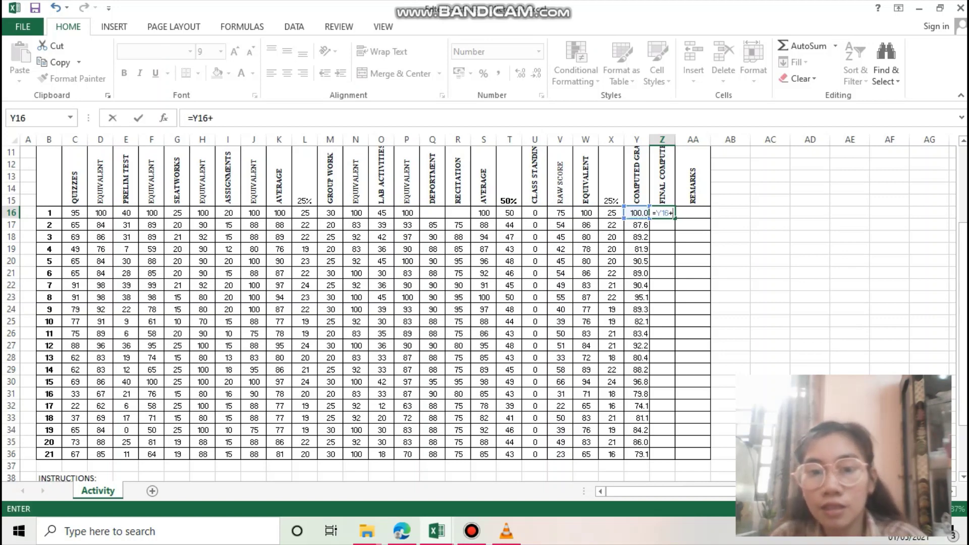
{"action": "left_click", "coordinate": [483, 213]}
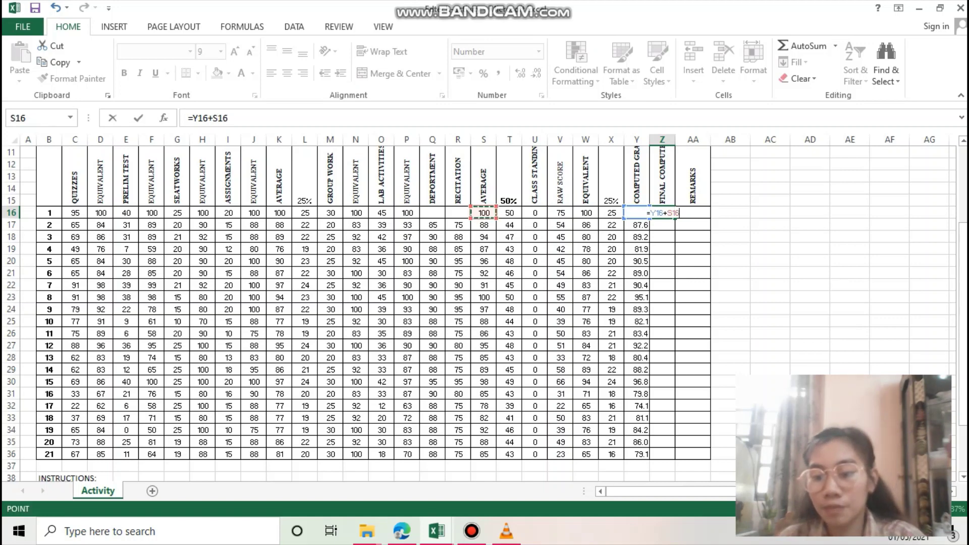
{"action": "type", "text": "+"}
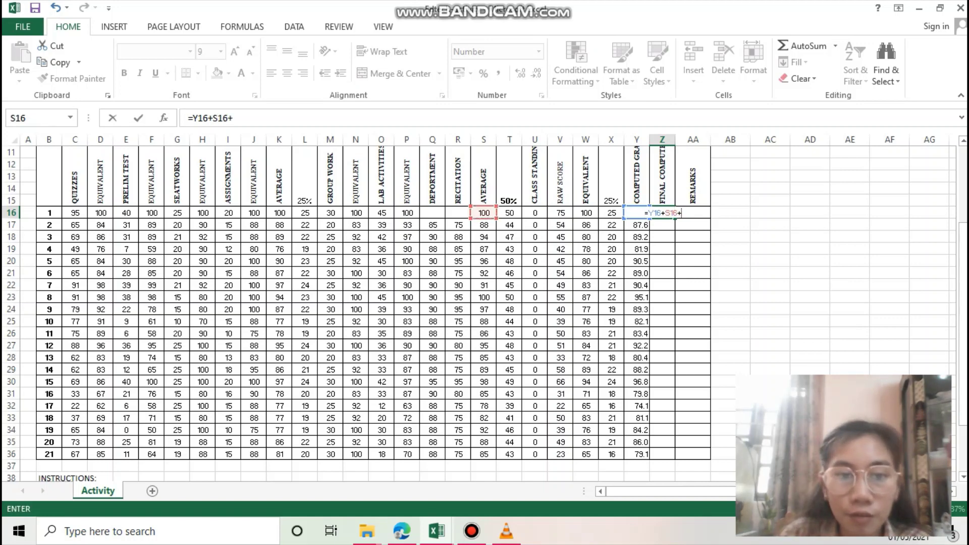
{"action": "left_click", "coordinate": [279, 213]}
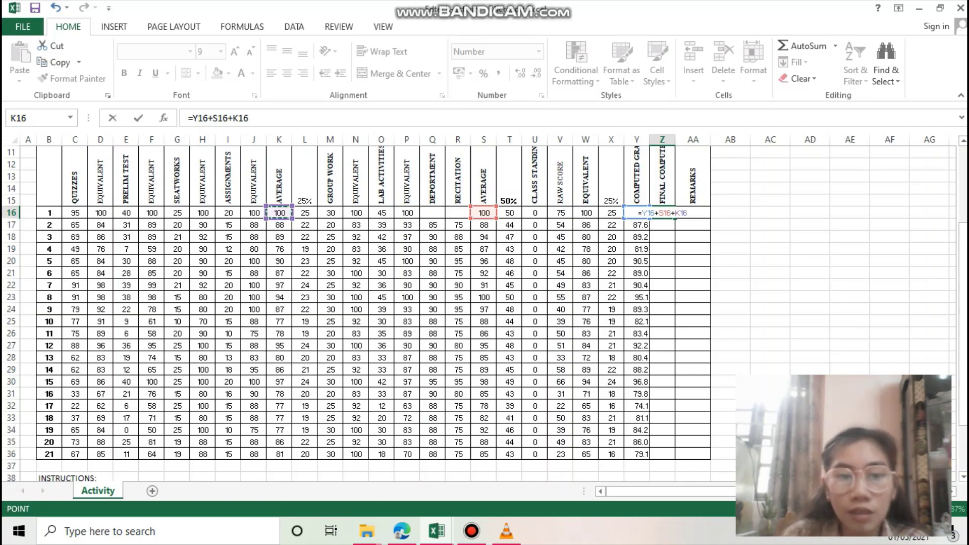
Step: Complete the final computed grade in Z16 as =(Y16+S16+K16)/3 and fill the formula down to Z36
{"action": "left_click", "coordinate": [250, 118]}
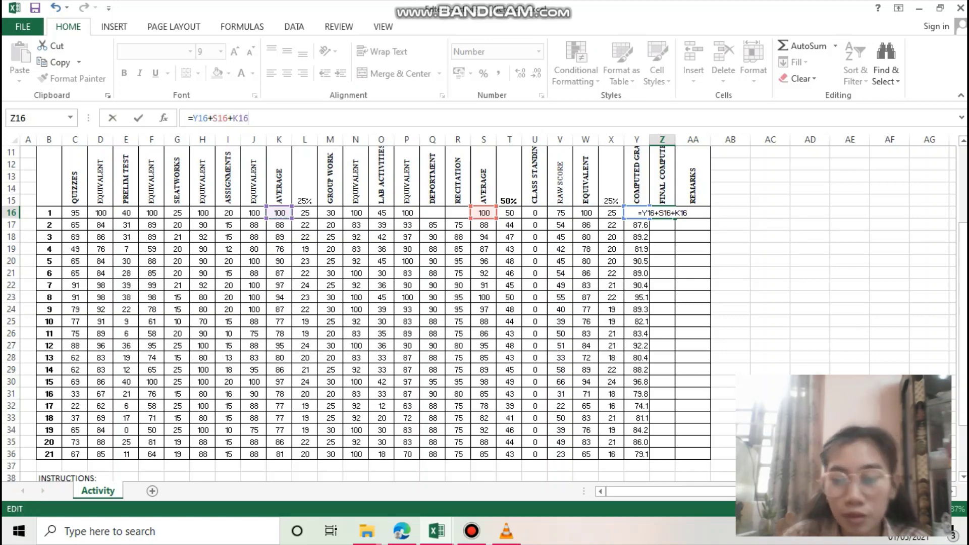
{"action": "type", "text": ")"}
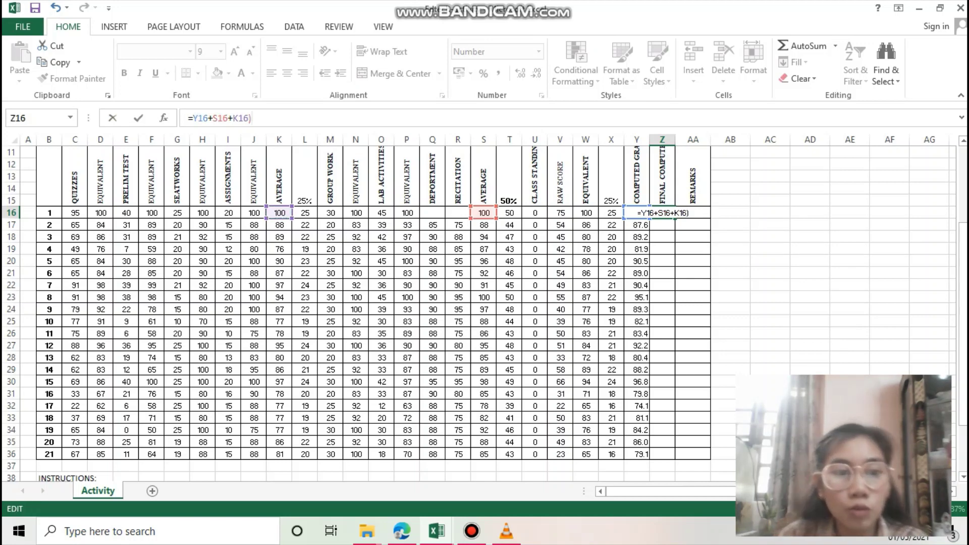
{"action": "left_click", "coordinate": [192, 118]}
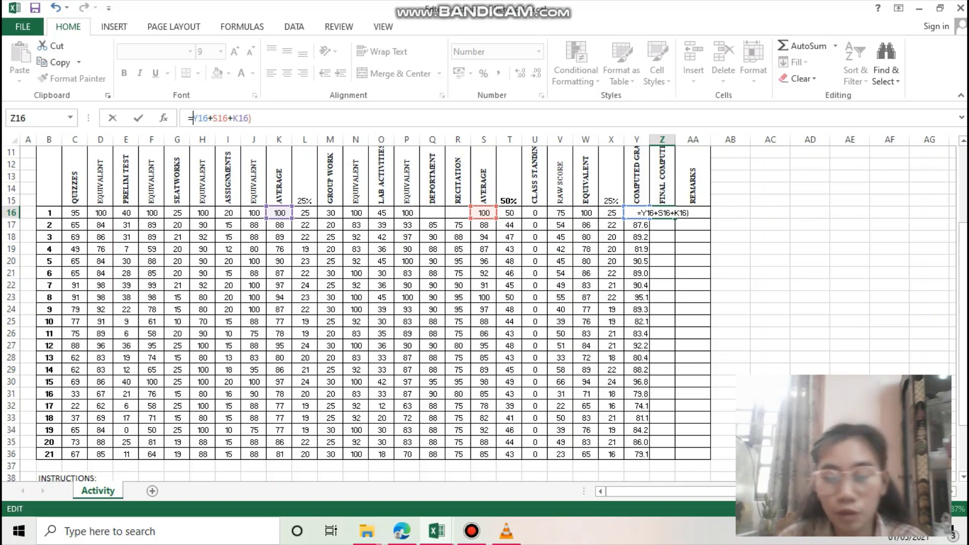
{"action": "type", "text": "("}
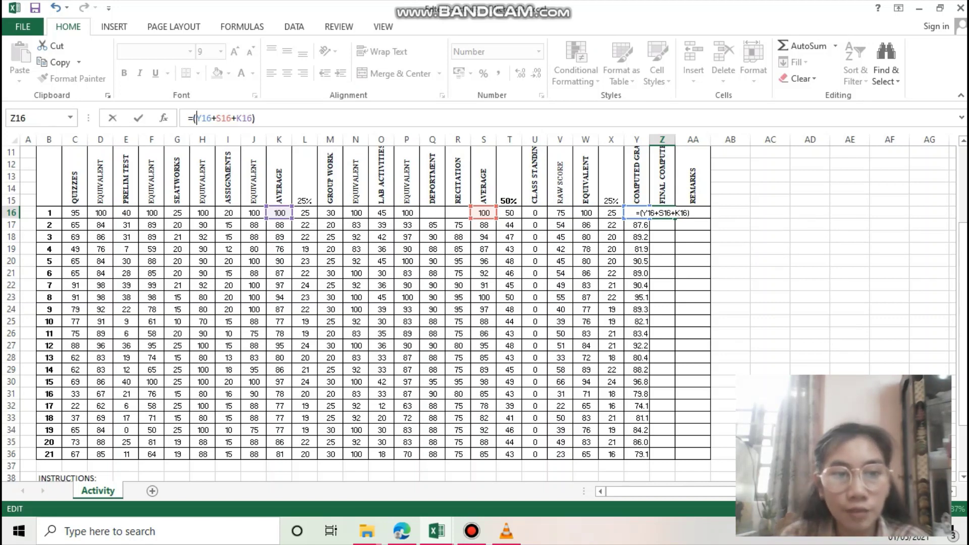
{"action": "left_click", "coordinate": [255, 118]}
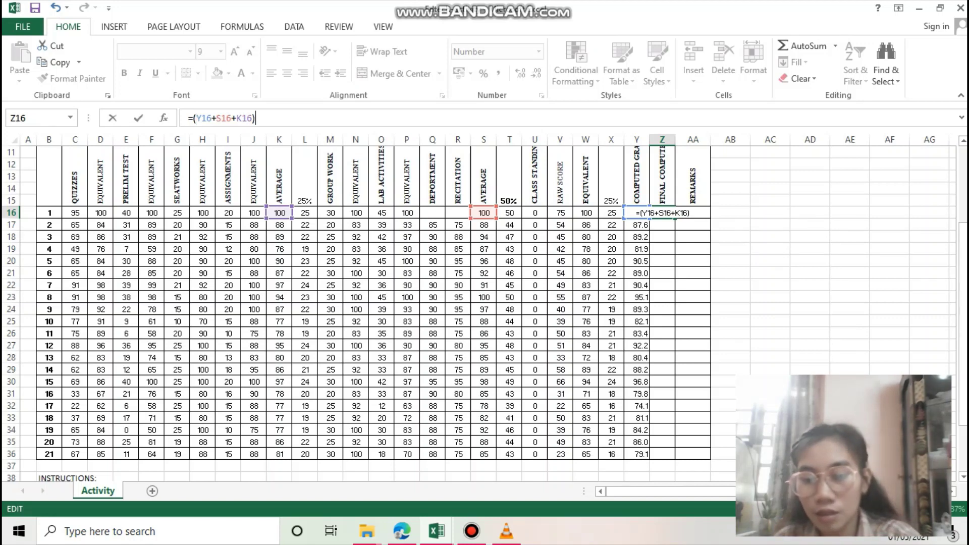
{"action": "type", "text": "?"}
{"action": "key", "text": "BackSpace"}
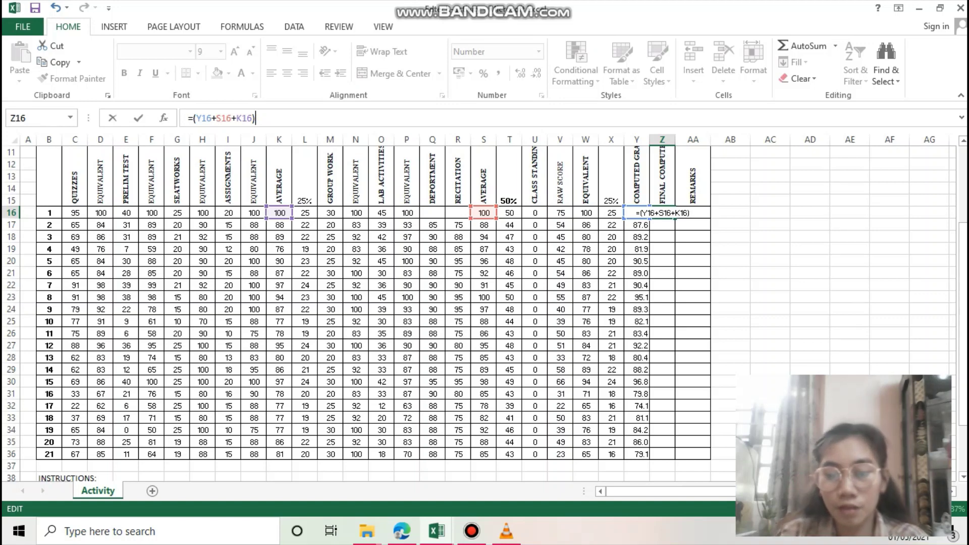
{"action": "type", "text": "/3"}
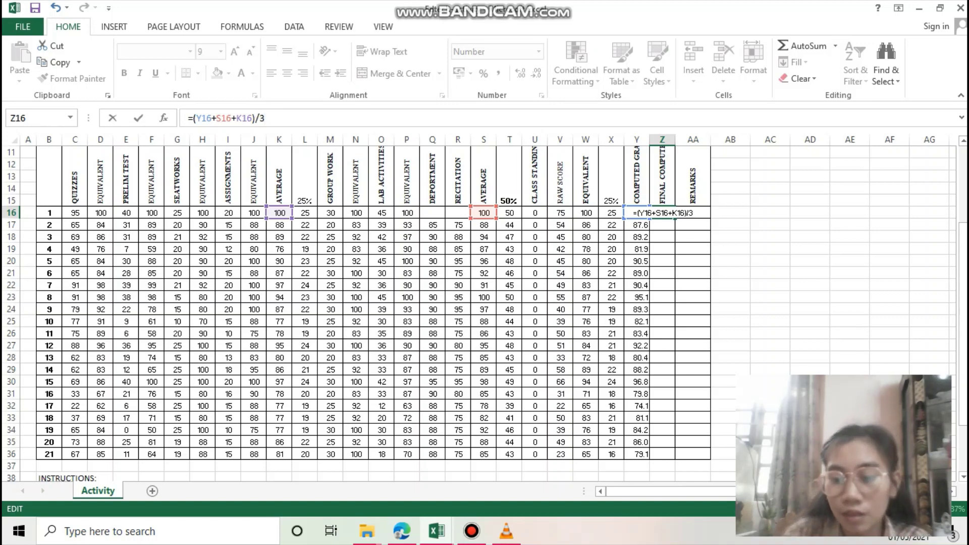
{"action": "key", "text": "Return"}
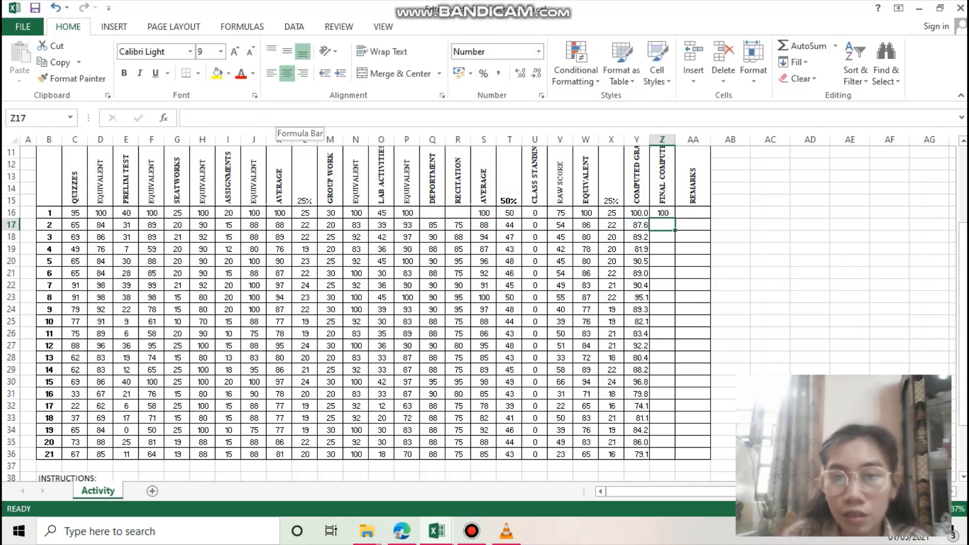
{"action": "left_click", "coordinate": [663, 213]}
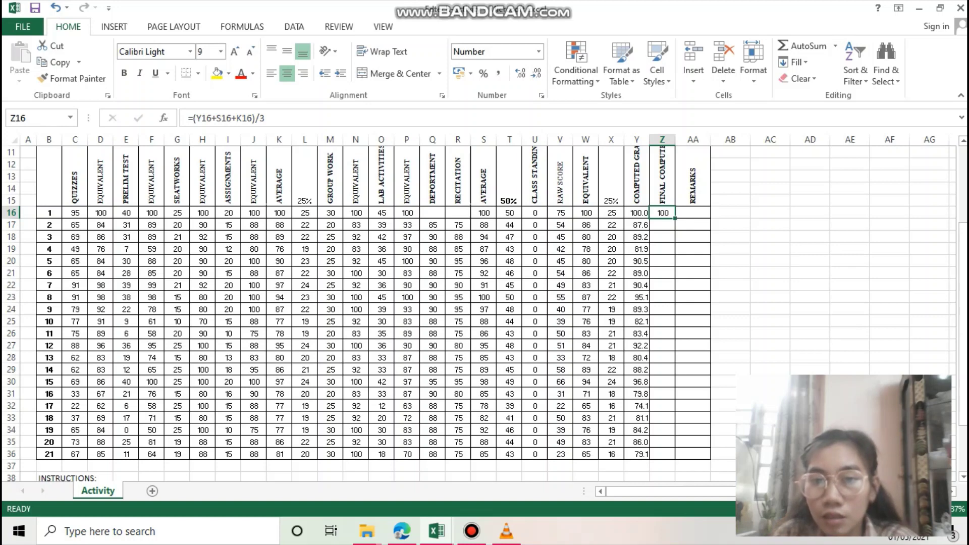
{"action": "left_click_drag", "start_coordinate": [675, 218], "coordinate": [663, 455]}
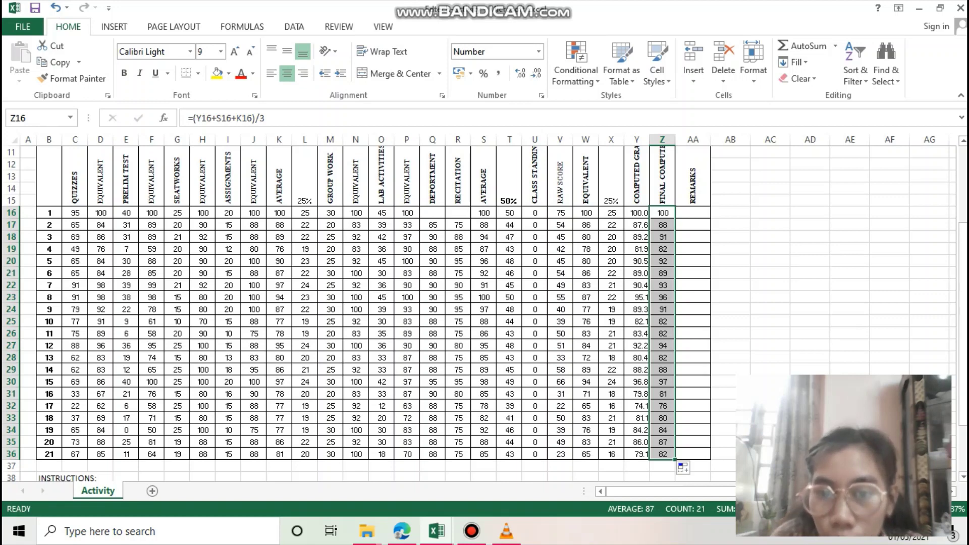
Step: Enter PASSED as the remark for students 2 to 4 in cells AA17 to AA19
{"action": "left_click", "coordinate": [693, 224]}
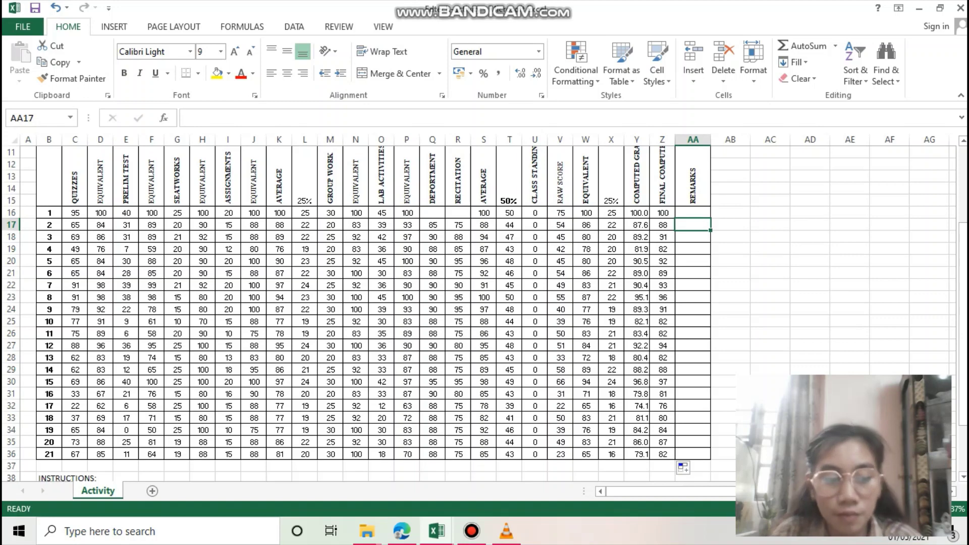
{"action": "type", "text": "PA"}
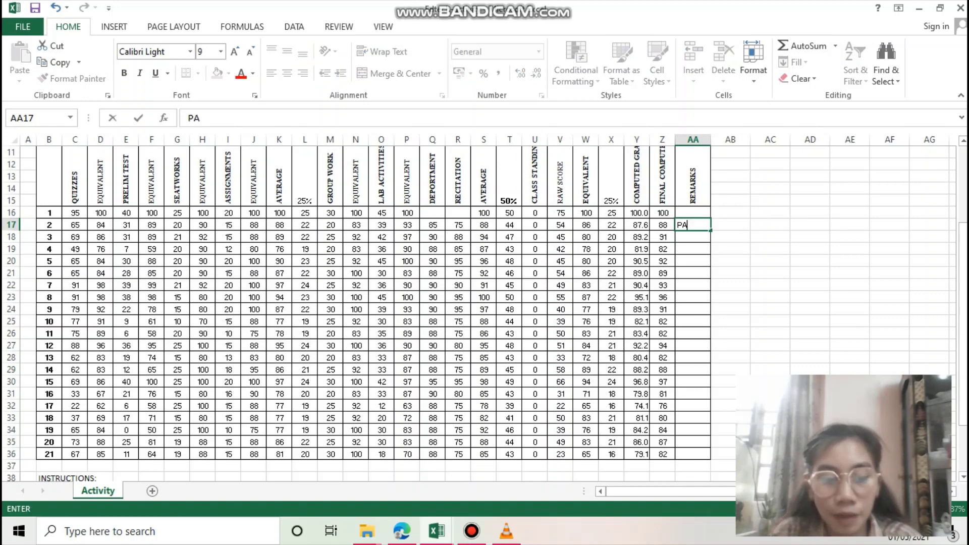
{"action": "type", "text": "SSED"}
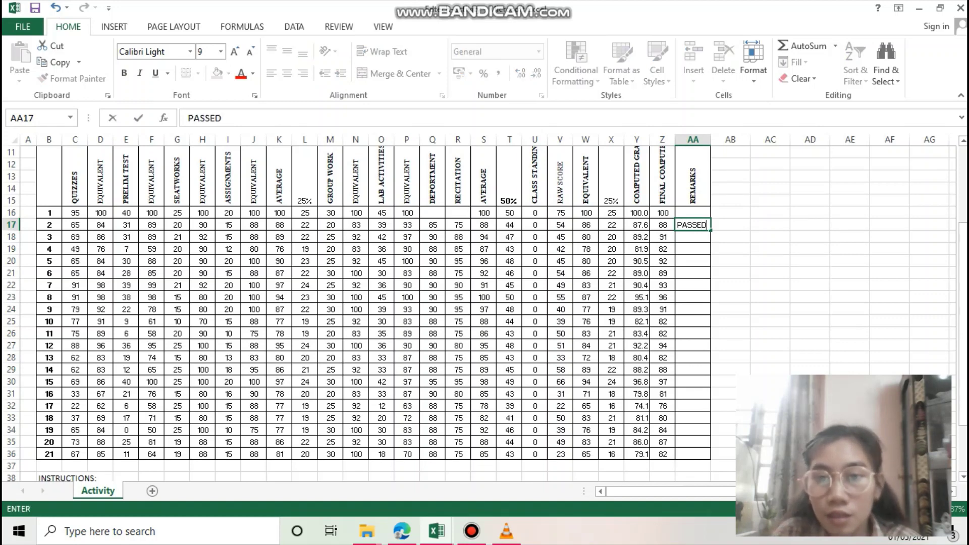
{"action": "key", "text": "Return"}
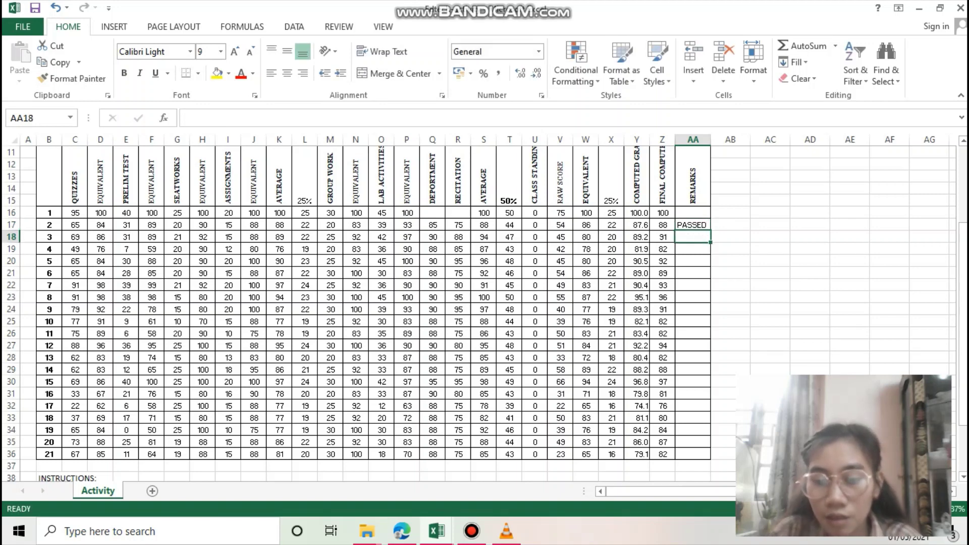
{"action": "type", "text": "PASSED"}
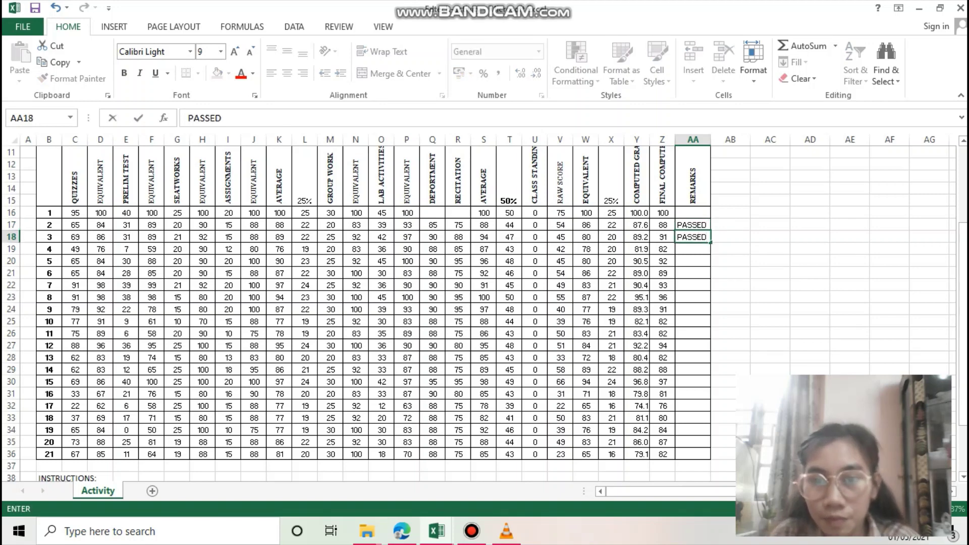
{"action": "key", "text": "Return"}
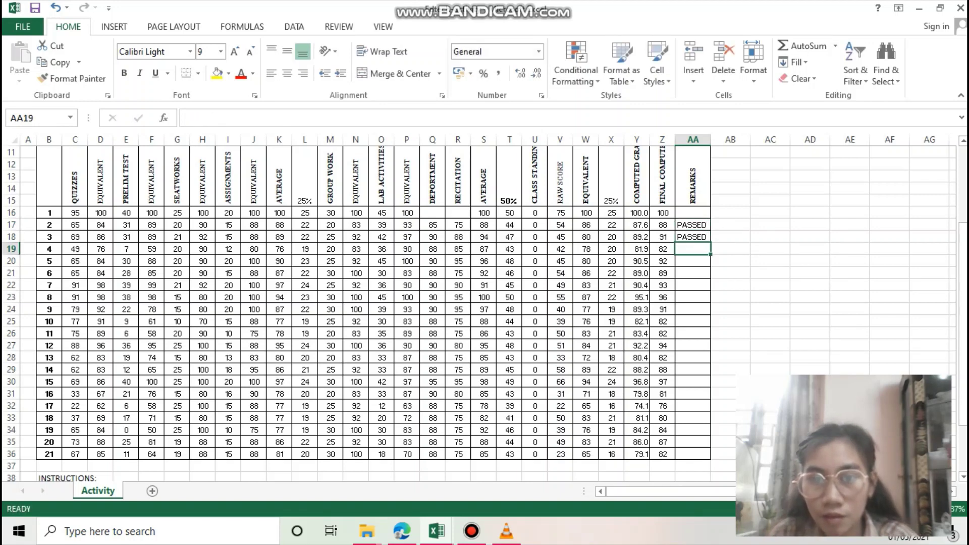
{"action": "type", "text": "PASSED"}
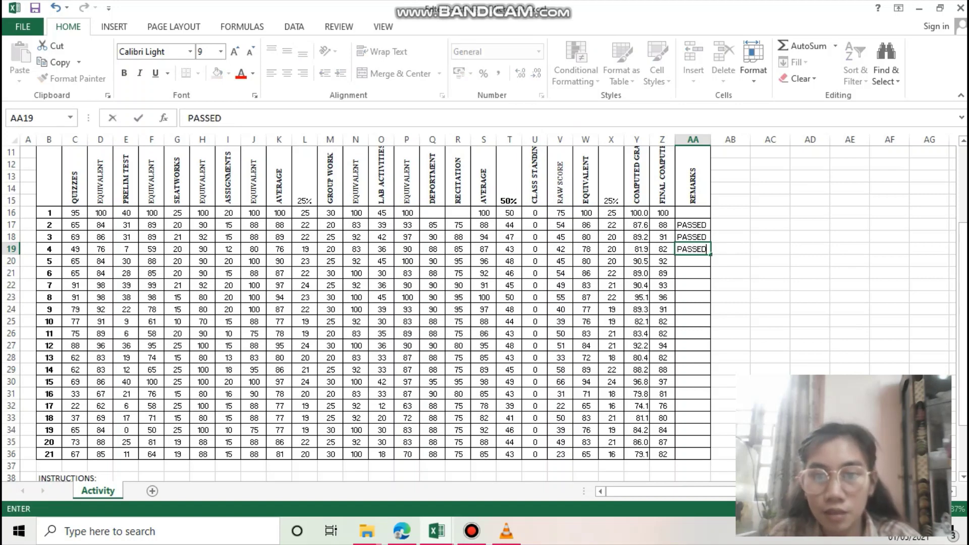
{"action": "key", "text": "Return"}
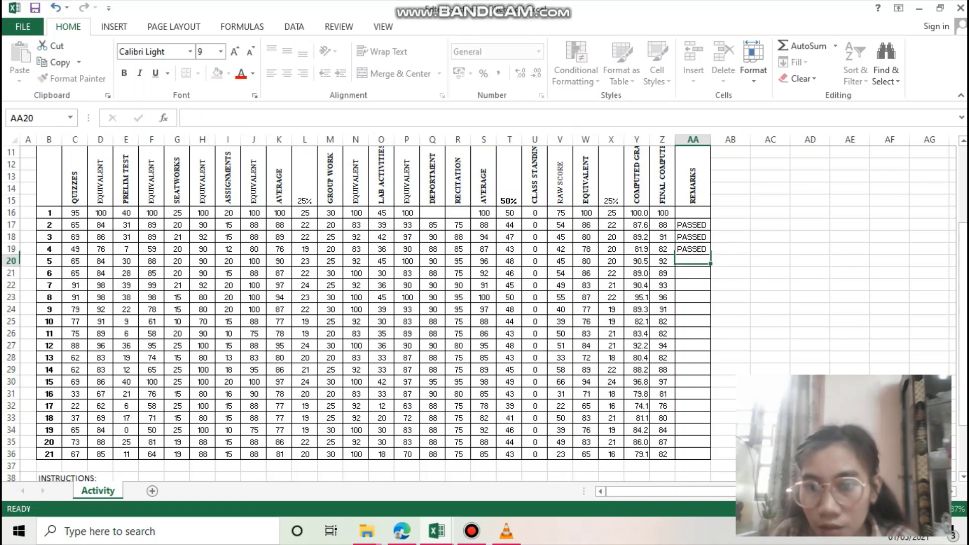
Step: Enter PASSED in AA20 and fill the remark down to AA36 for the remaining students
{"action": "type", "text": "PASSED"}
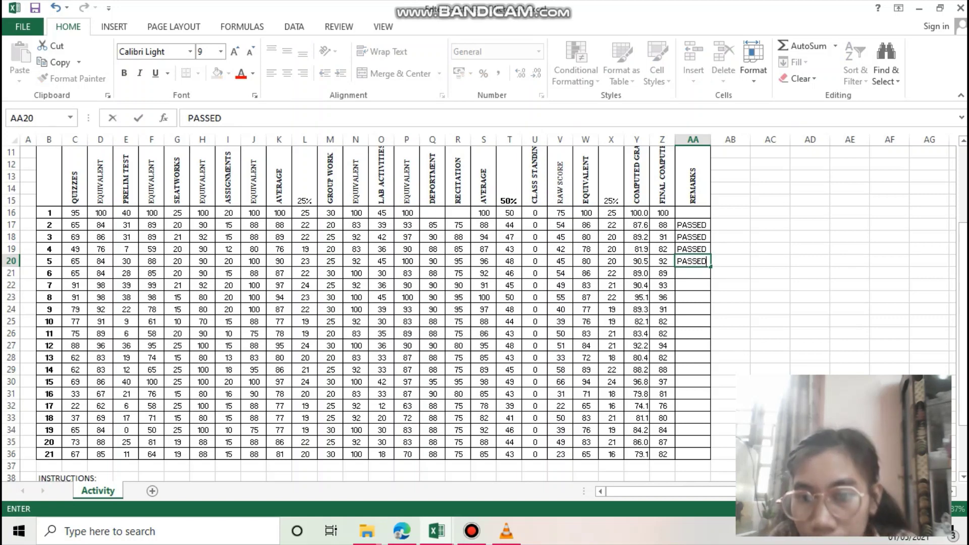
{"action": "scroll", "coordinate": [694, 303], "scroll_direction": "down", "scroll_amount": 1}
{"action": "left_click_drag", "start_coordinate": [710, 230], "coordinate": [710, 422]}
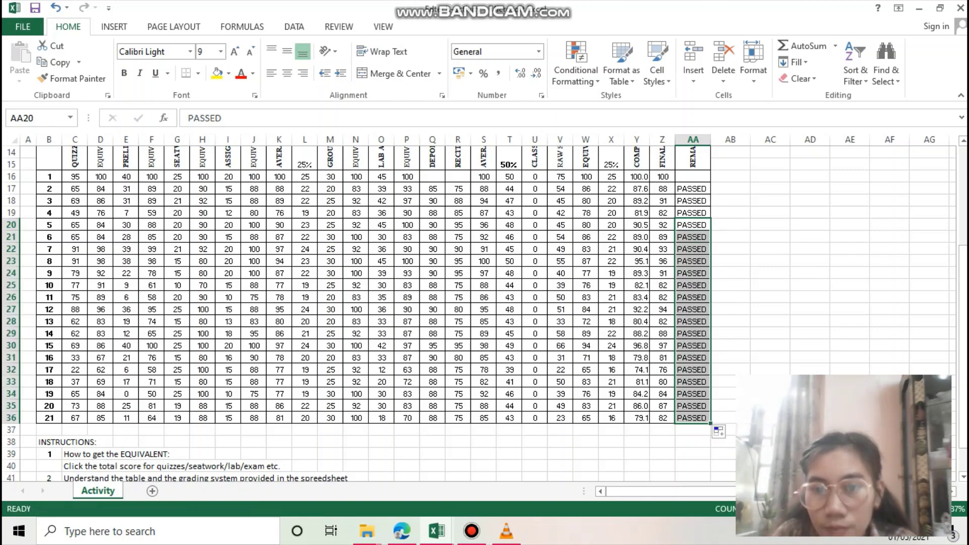
{"action": "left_click", "coordinate": [693, 188]}
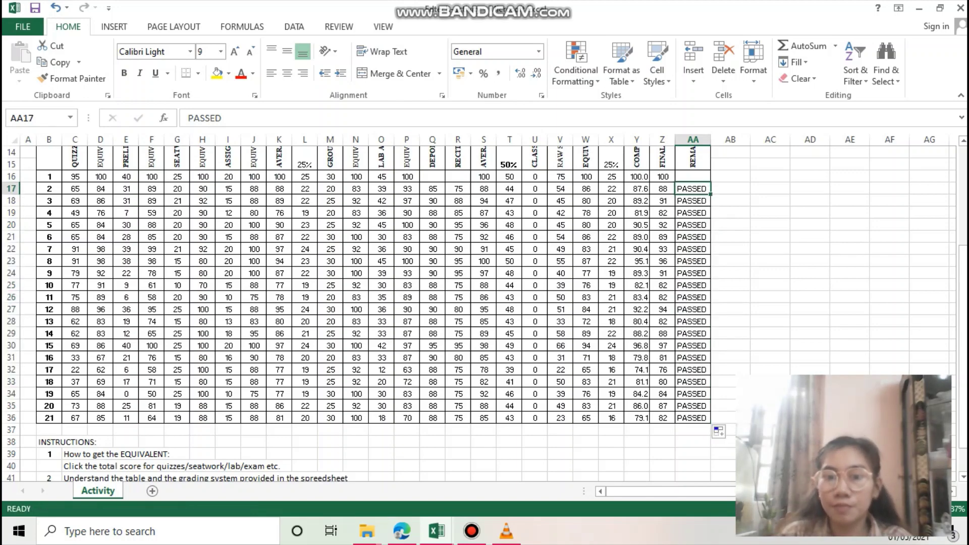
{"action": "left_click_drag", "start_coordinate": [962, 282], "coordinate": [963, 279]}
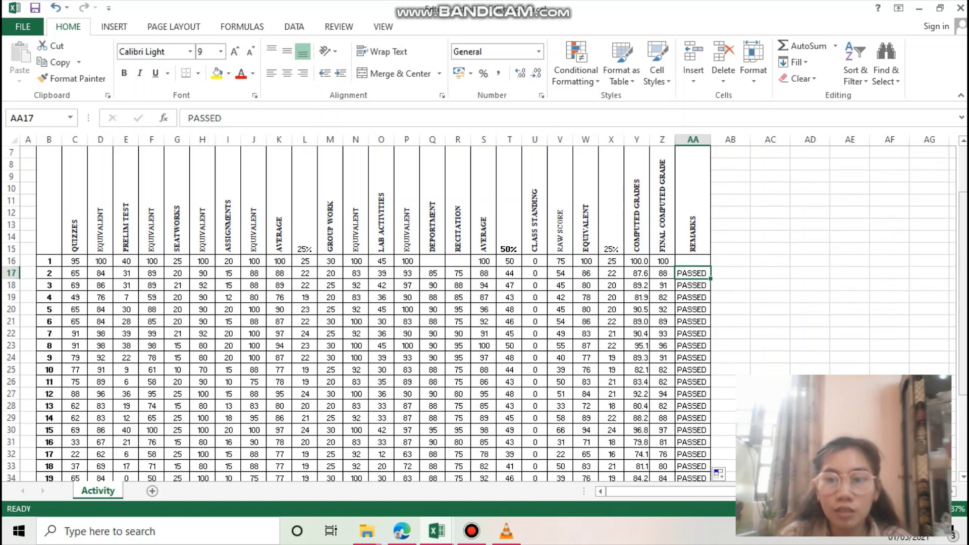